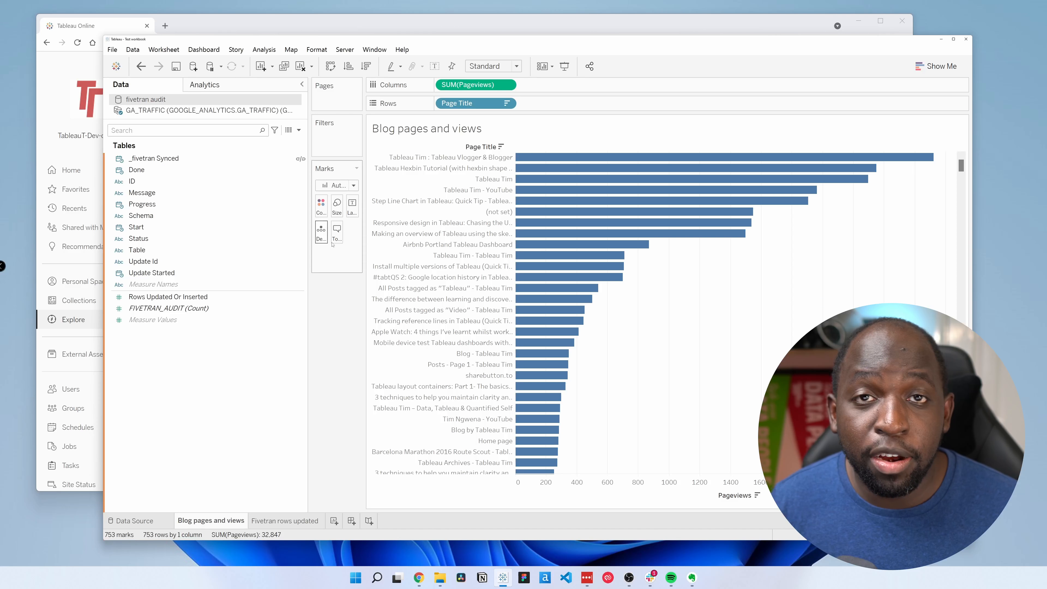
# On the Fivetran rows updated sheet, rename the _fivetran Synced field to Fivetran Synced
pyautogui.click(285, 520)
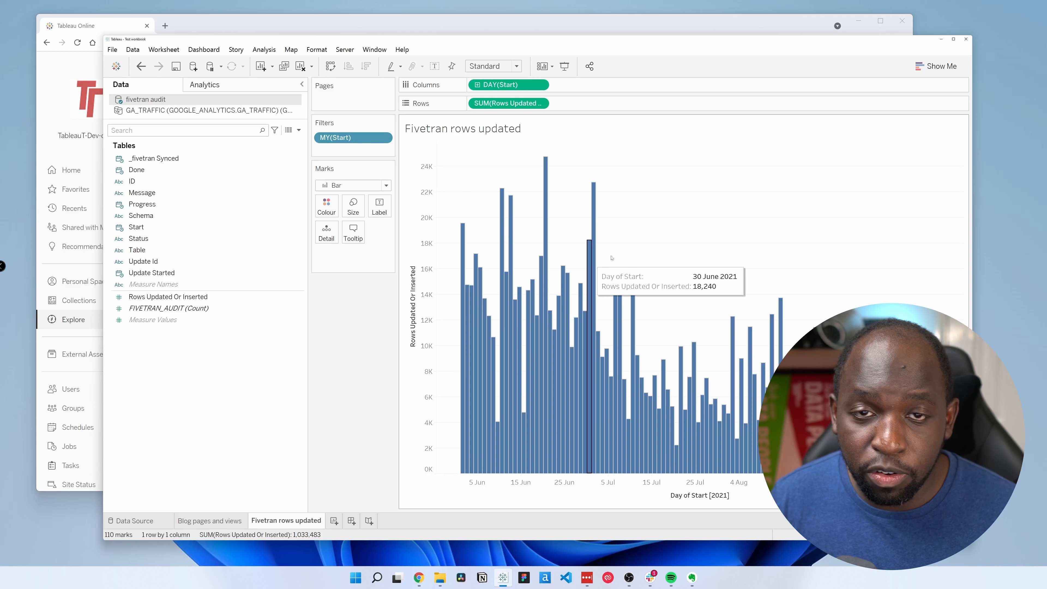
pyautogui.moveTo(503, 339)
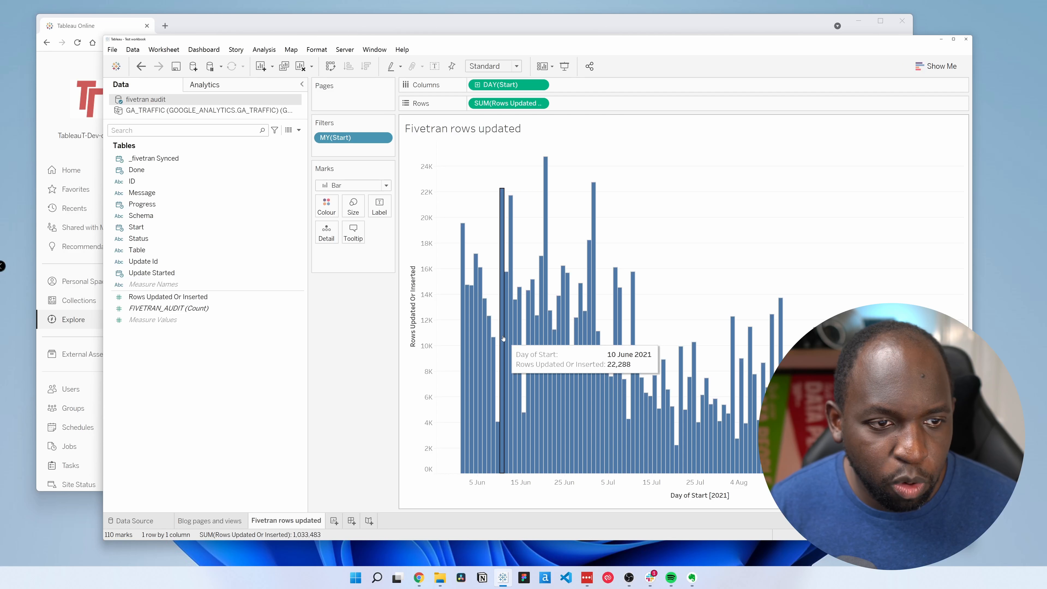
pyautogui.rightClick(192, 160)
pyautogui.click(218, 203)
pyautogui.press('Home')
pyautogui.press('Delete')
pyautogui.press('Delete')
pyautogui.write('F')
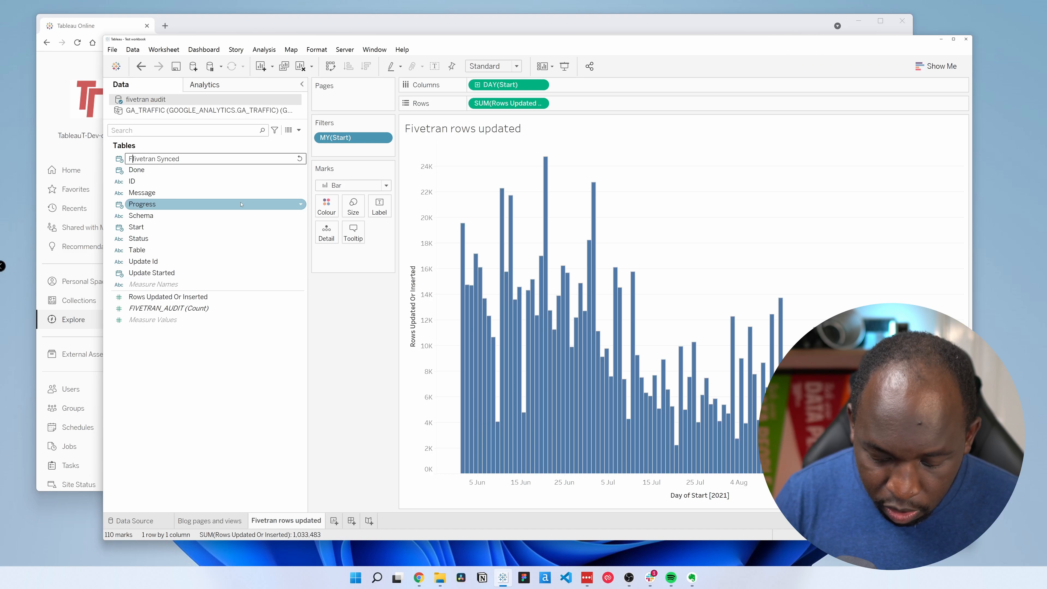
pyautogui.press('BackSpace')
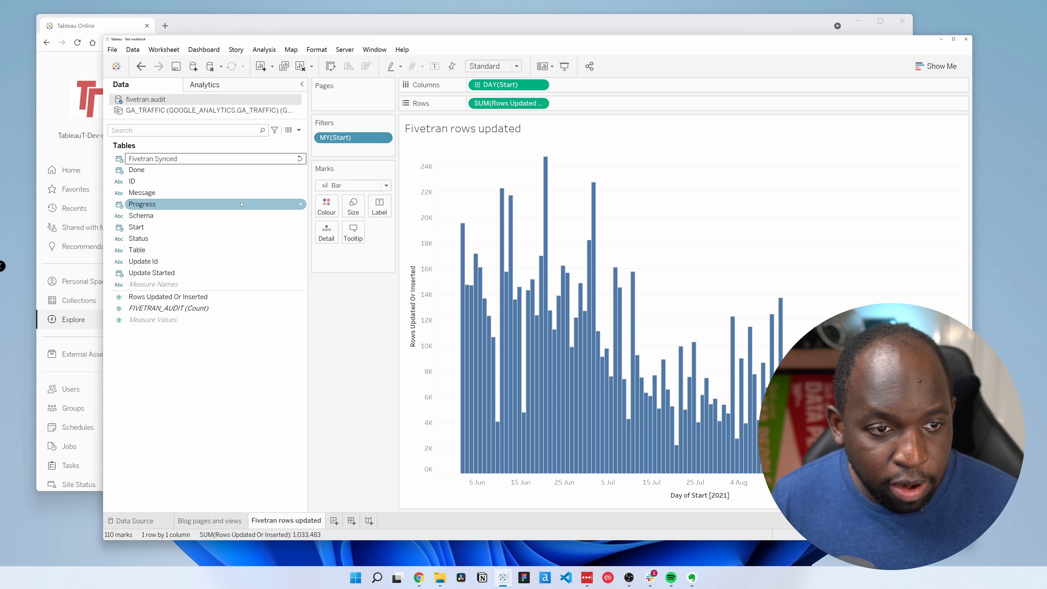
pyautogui.press('Return')
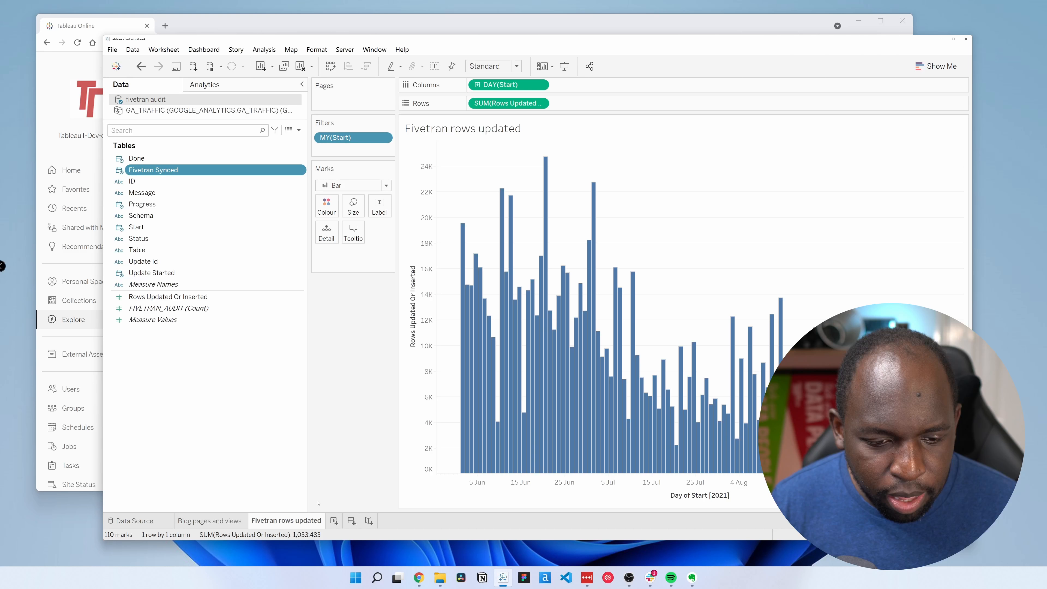
# Create a new worksheet, place Update Id on Rows and widen its column to show the full IDs
pyautogui.click(334, 521)
pyautogui.moveTo(161, 261); pyautogui.dragTo(504, 116)
pyautogui.moveTo(534, 193); pyautogui.dragTo(534, 192)
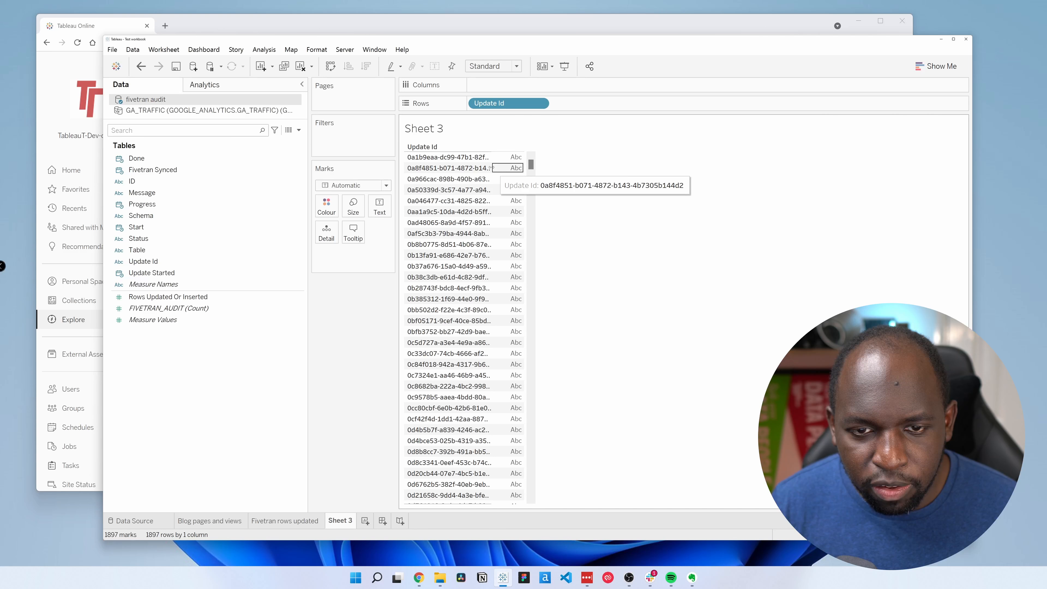
pyautogui.moveTo(491, 165); pyautogui.dragTo(637, 165)
# Apply a custom split to the Update Id field, using "-" as the separator and splitting off all columns
pyautogui.rightClick(165, 262)
pyautogui.moveTo(198, 379)
pyautogui.click(330, 390)
pyautogui.write('-')
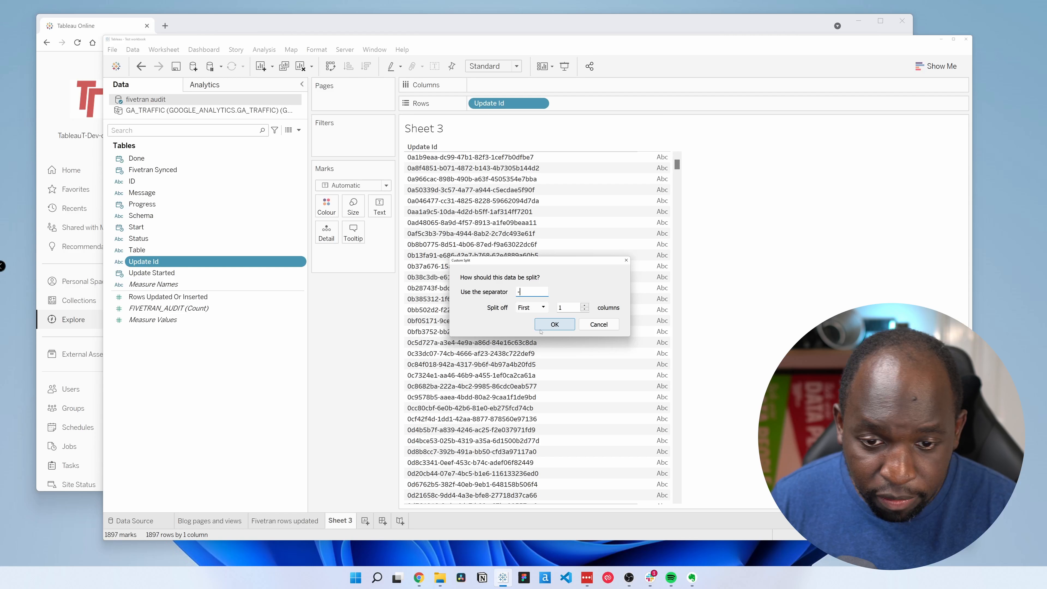
pyautogui.click(542, 309)
pyautogui.click(531, 331)
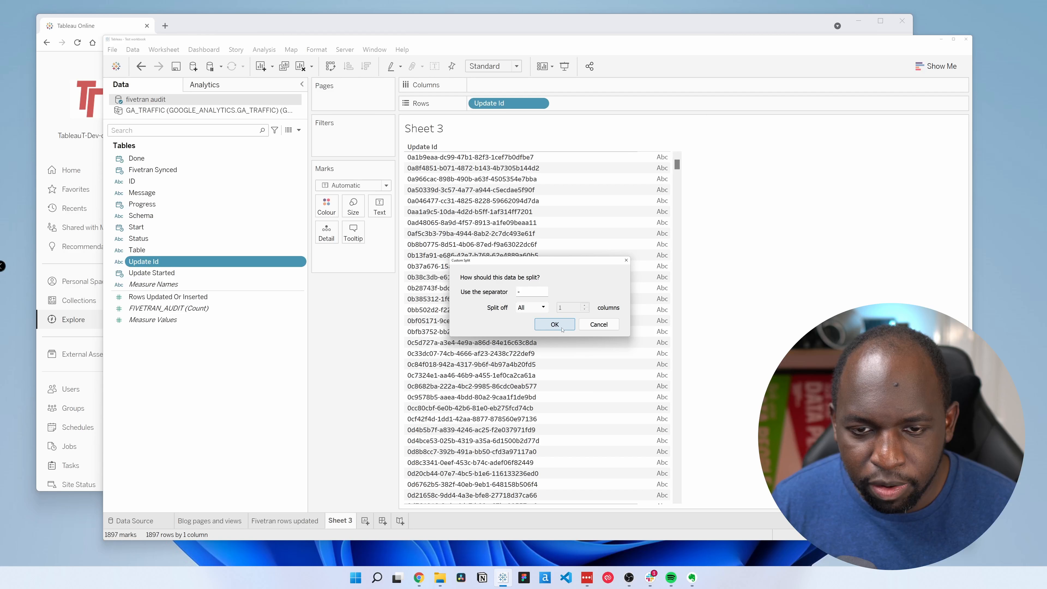
pyautogui.click(554, 324)
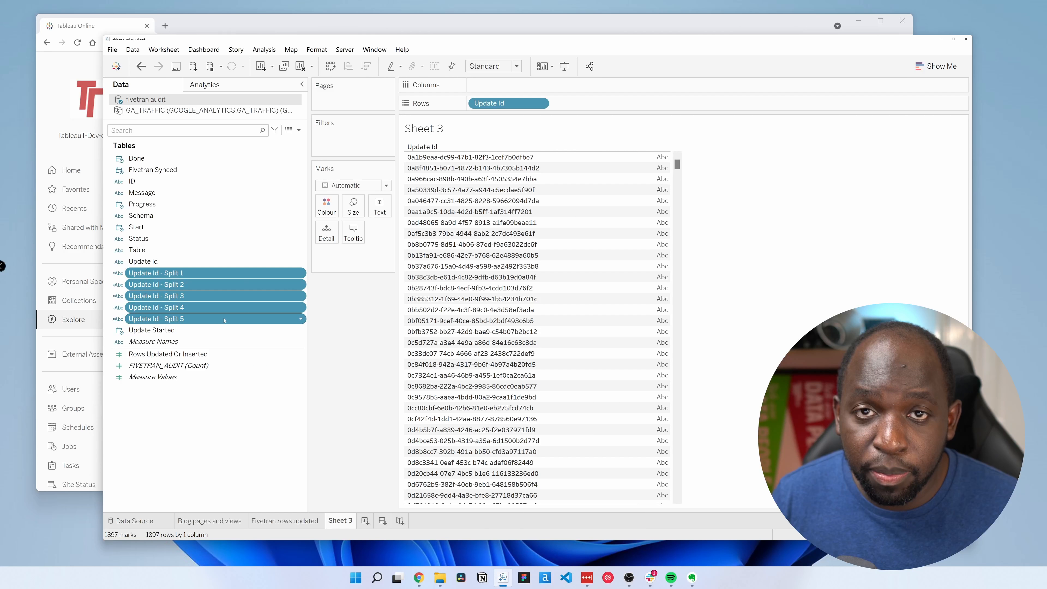
# Replace Update Id on Rows with Update Id - Split 3 to preview it, and clear the field from the sheet
pyautogui.moveTo(224, 320); pyautogui.dragTo(435, 226)
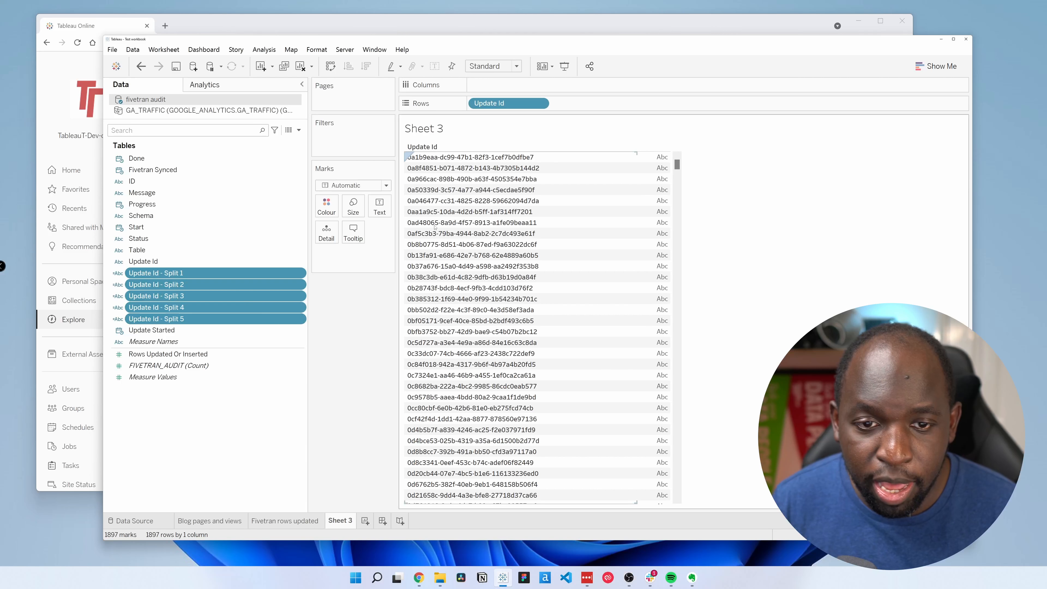
pyautogui.moveTo(487, 104); pyautogui.dragTo(364, 321)
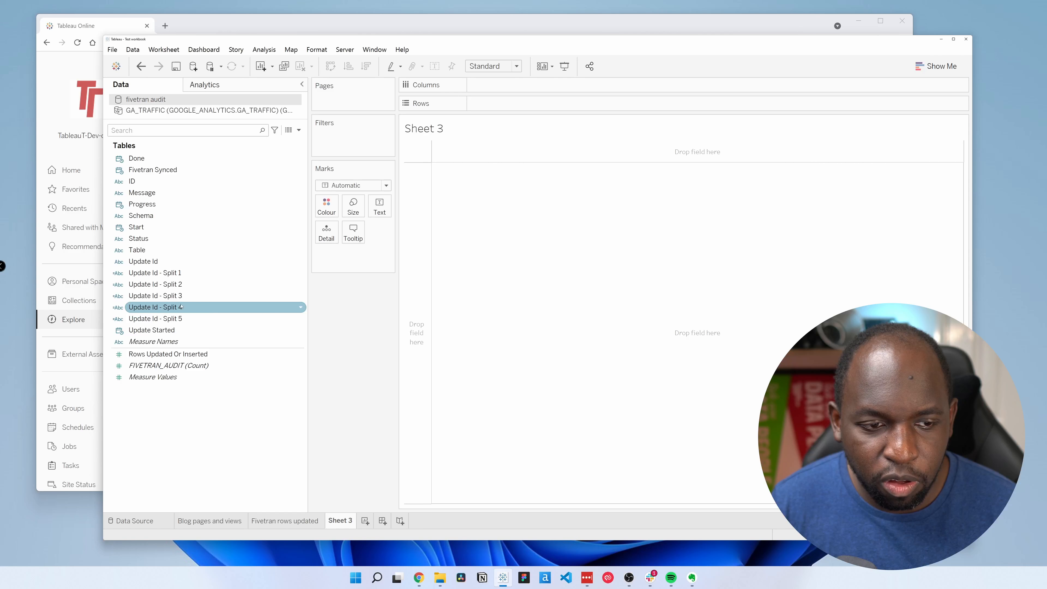
pyautogui.moveTo(173, 296); pyautogui.dragTo(501, 104)
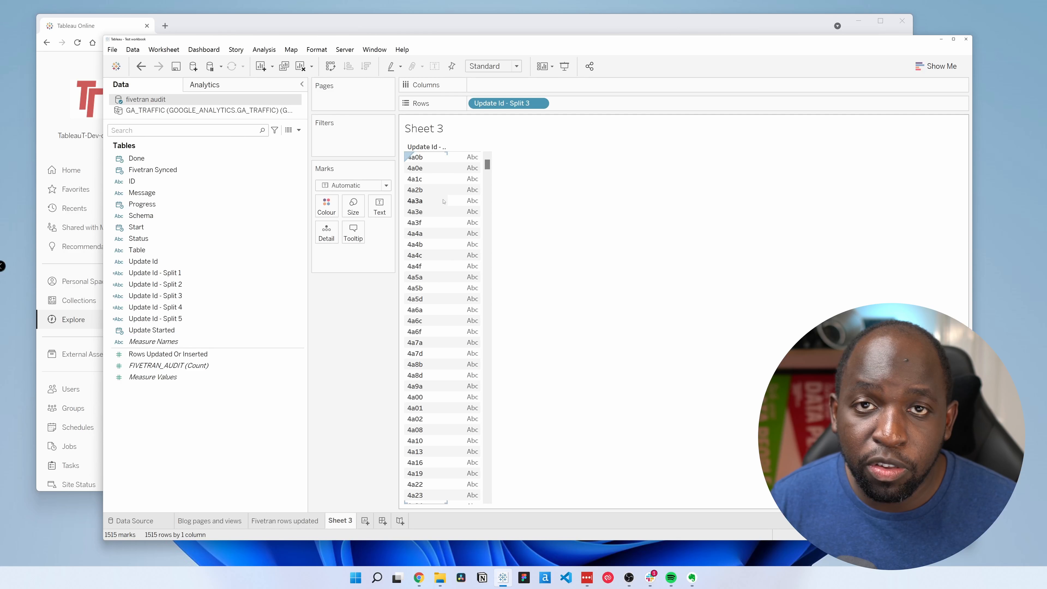
pyautogui.moveTo(498, 104); pyautogui.dragTo(322, 341)
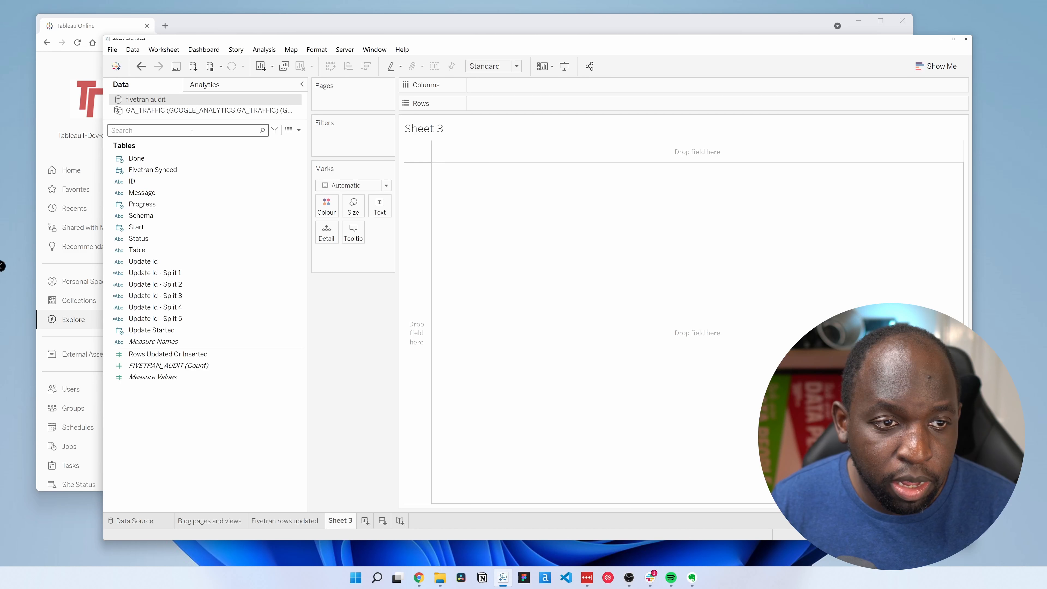
# Start publishing the fivetran audit data source to the server, connecting to Tableau Online and signing in with the account password
pyautogui.rightClick(148, 100)
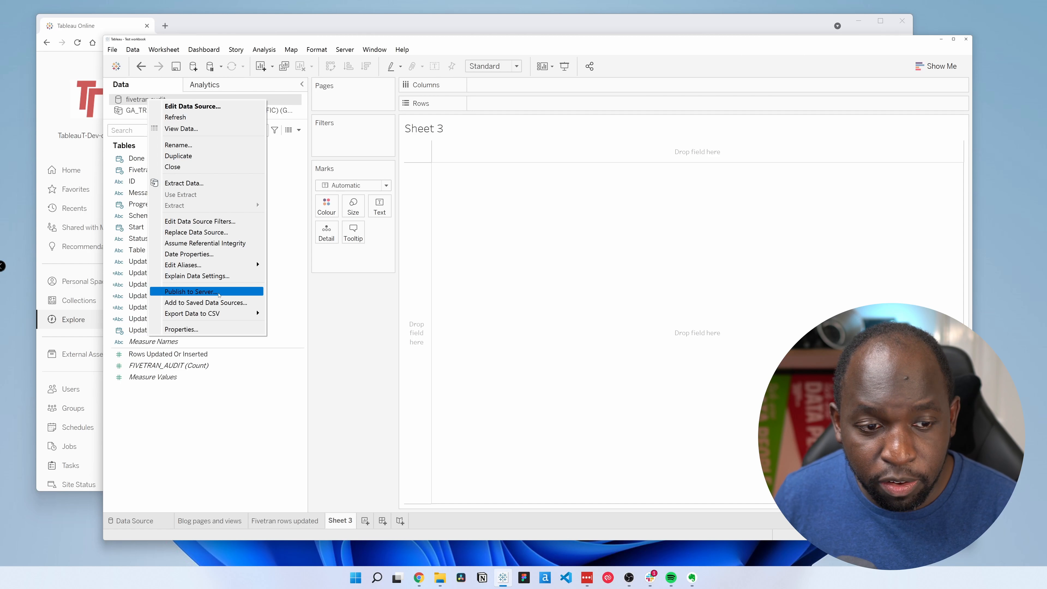
pyautogui.click(218, 292)
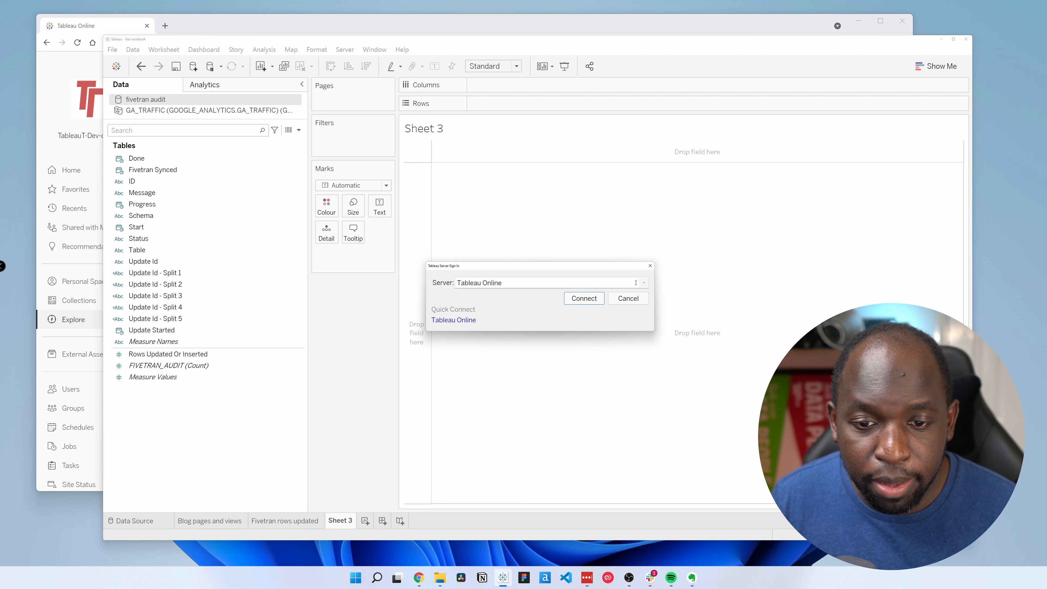
pyautogui.click(583, 299)
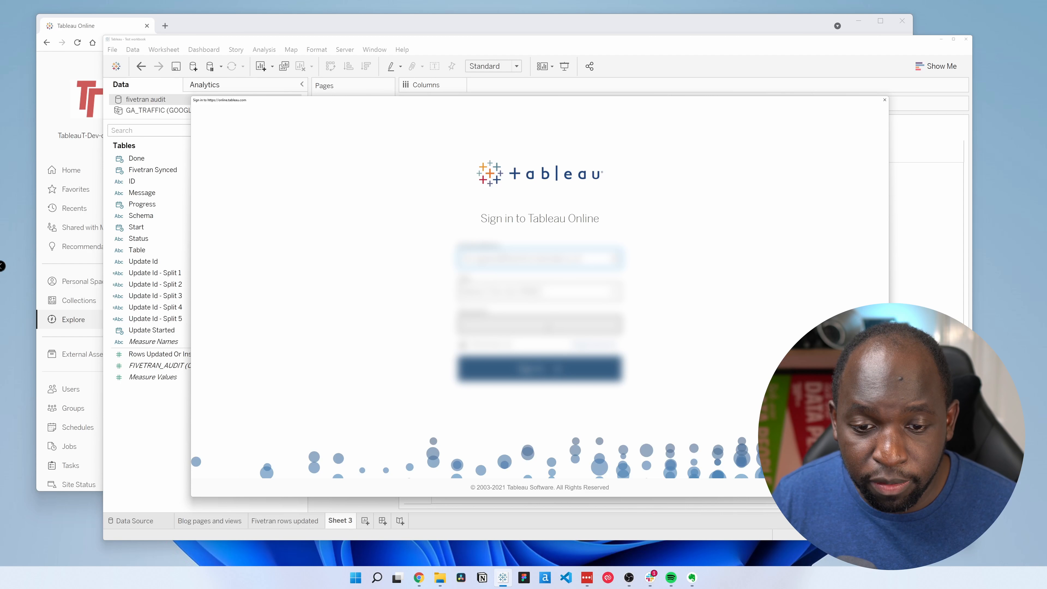
pyautogui.click(548, 327)
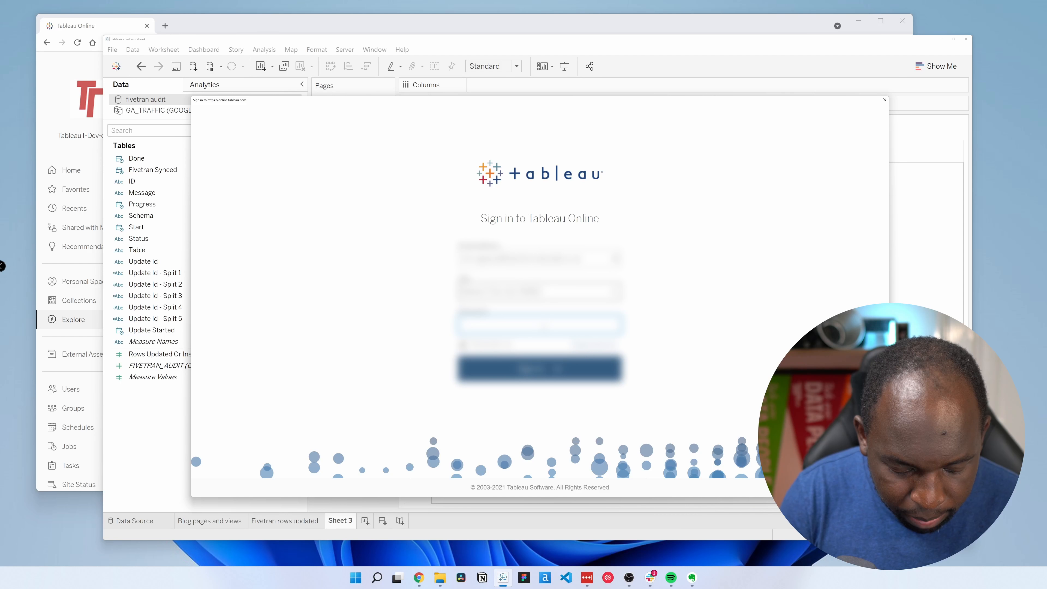
pyautogui.write('••••••')
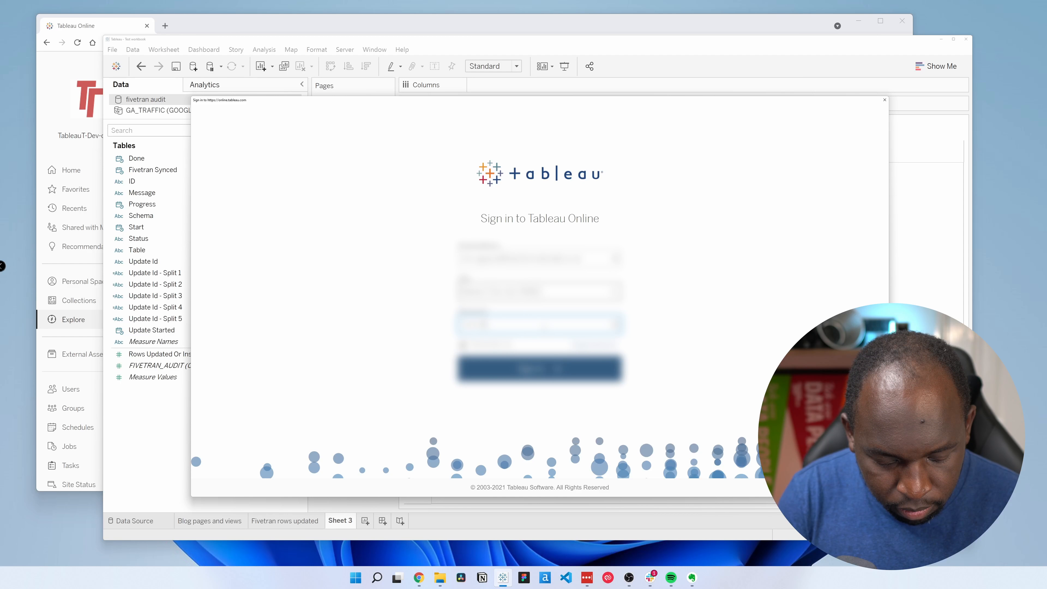
pyautogui.write('•••••')
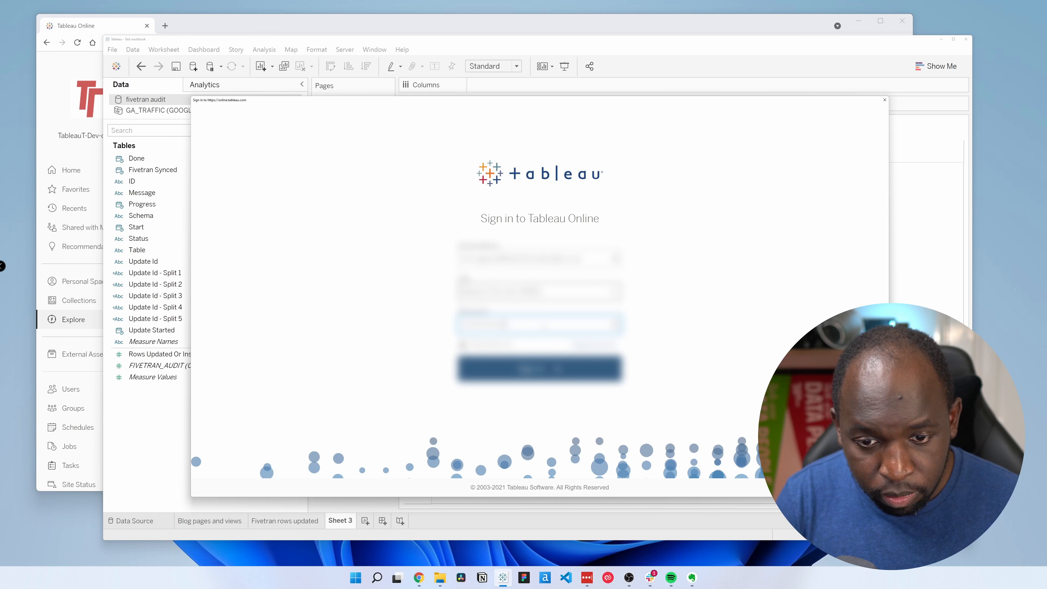
pyautogui.press('Return')
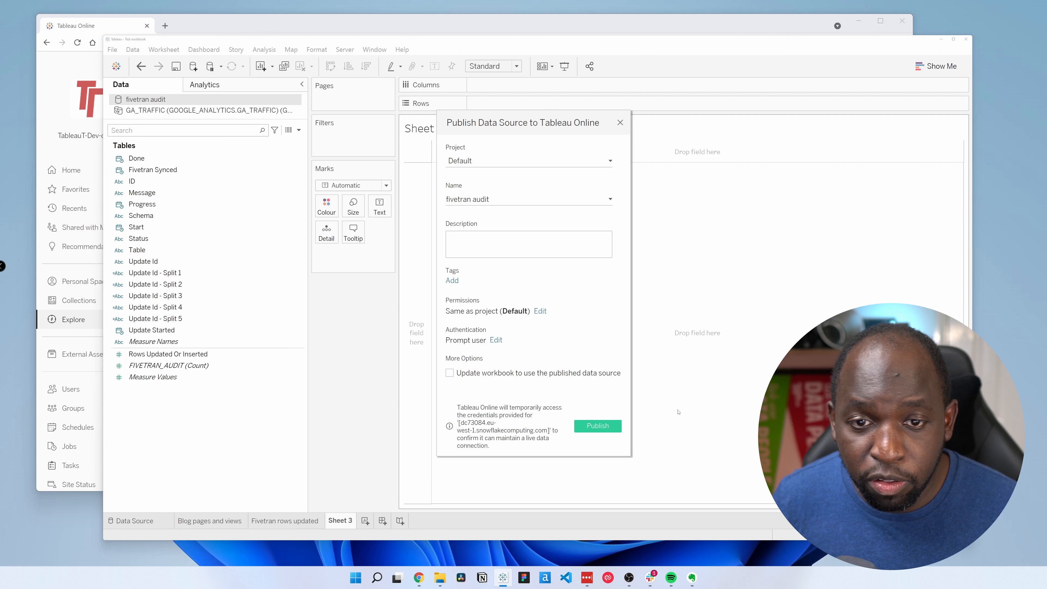
# Set the target project to Published data sources, keeping the name fivetran audit
pyautogui.moveTo(528, 125); pyautogui.dragTo(489, 121)
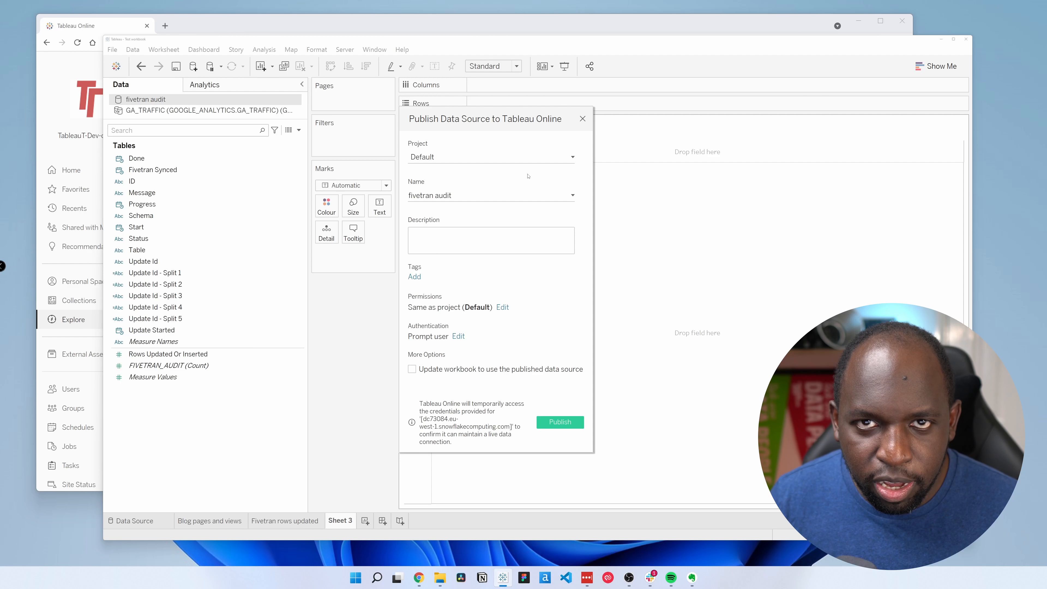
pyautogui.click(479, 156)
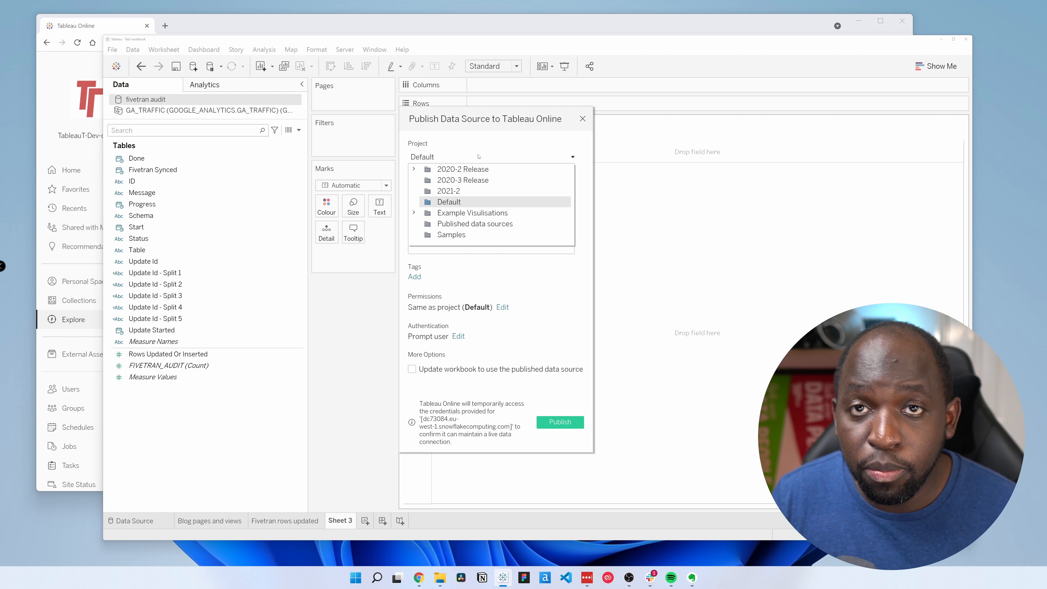
pyautogui.click(489, 225)
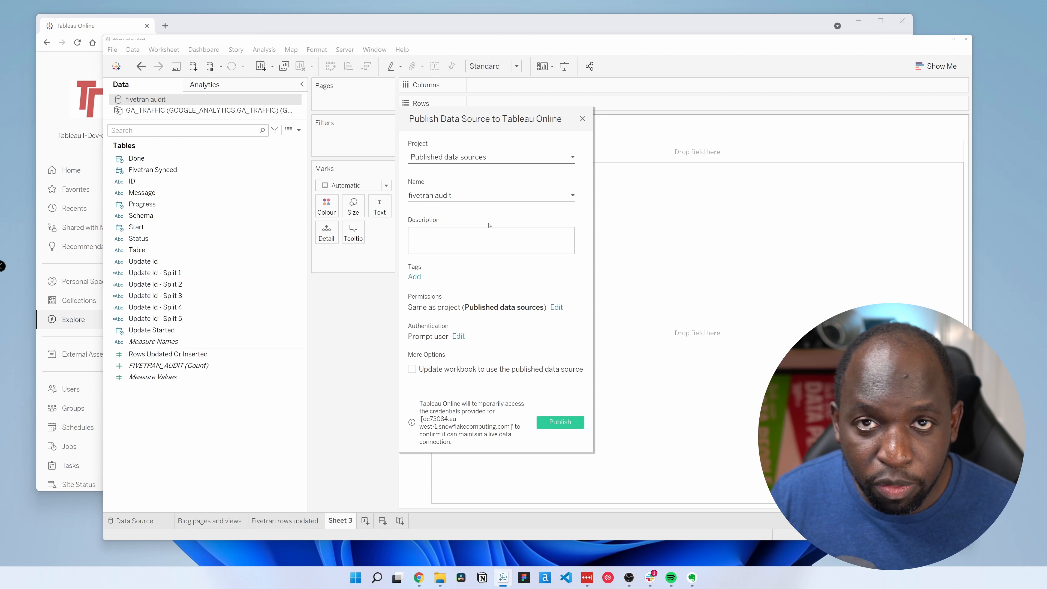
pyautogui.click(461, 196)
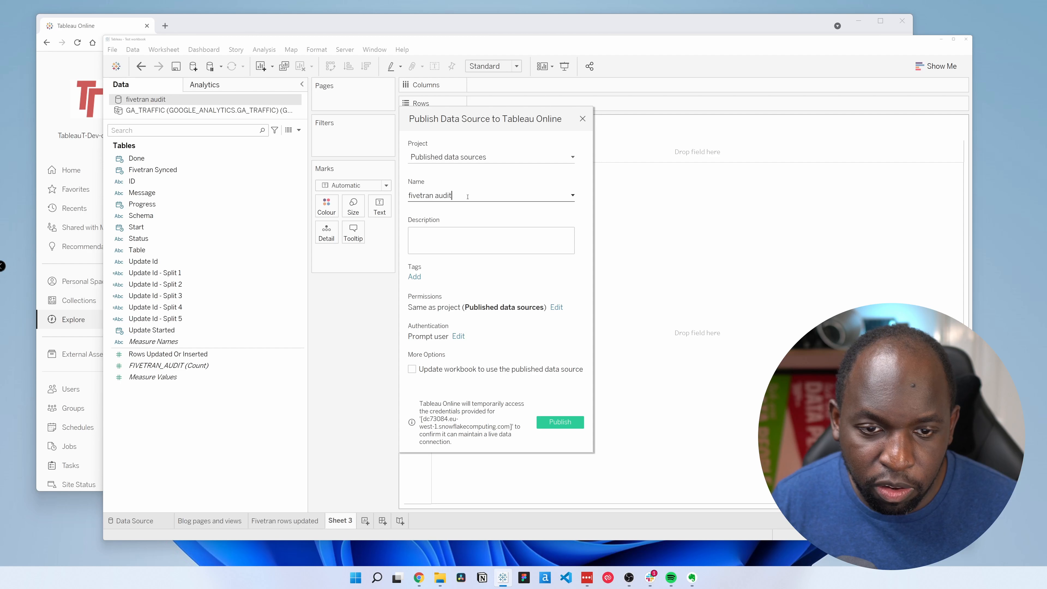
# Enter "My fivetran audit table" as the description of the published data source
pyautogui.click(459, 244)
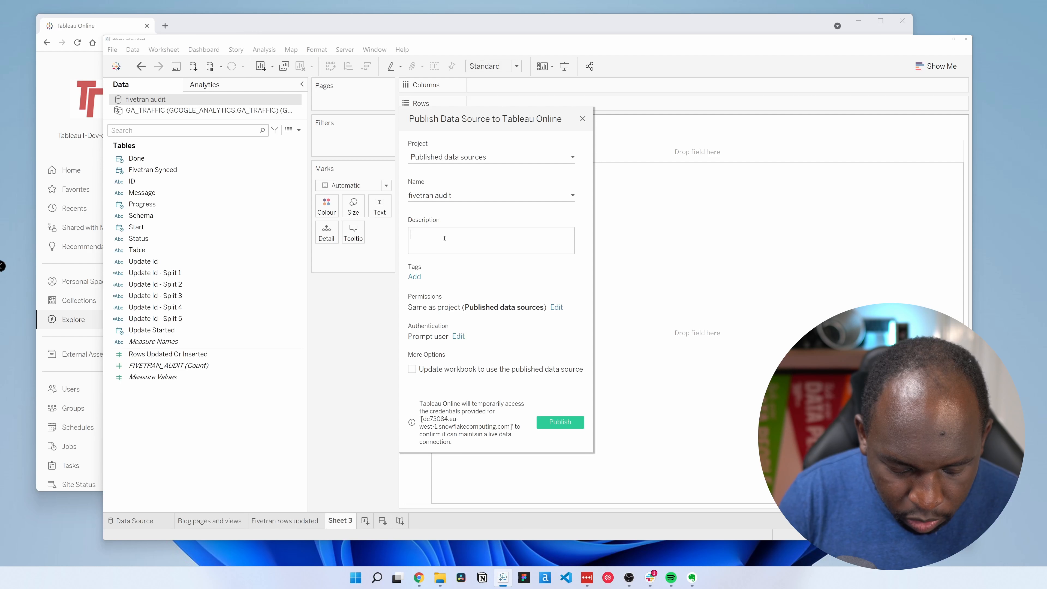
pyautogui.write('My fi')
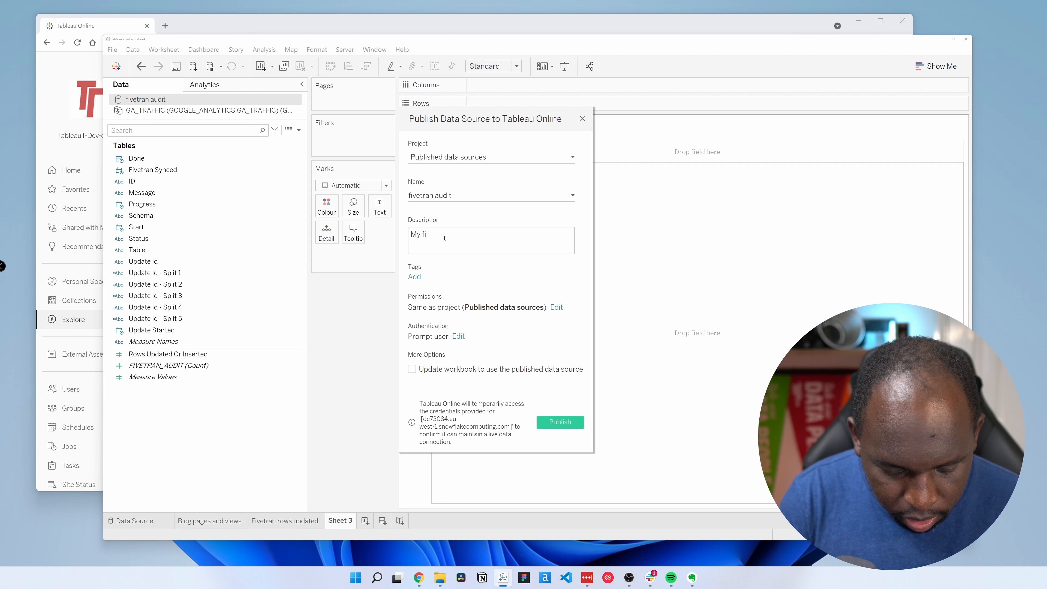
pyautogui.write('vetran')
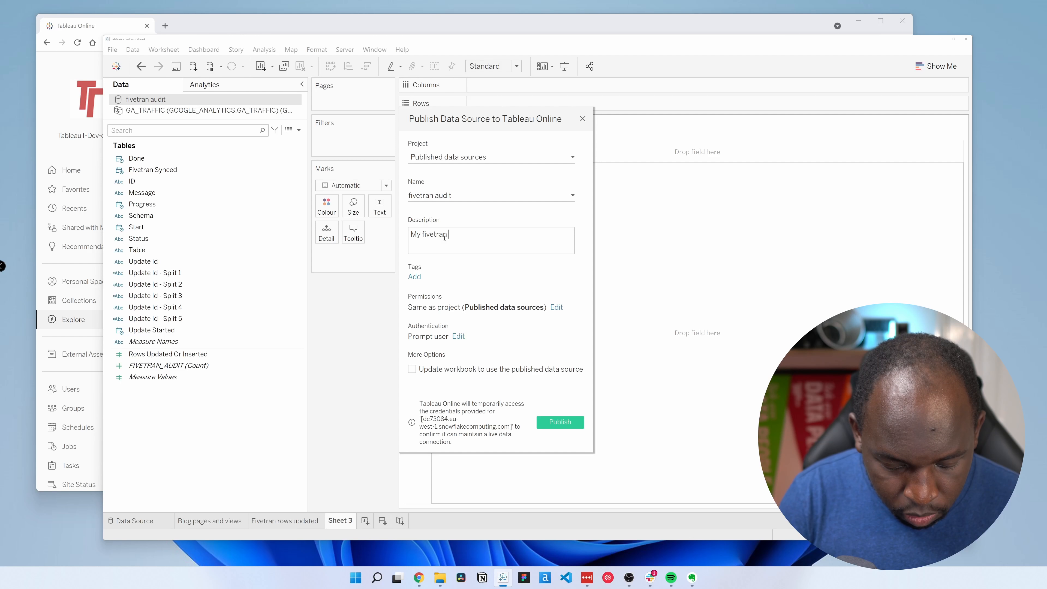
pyautogui.write(' audit tab')
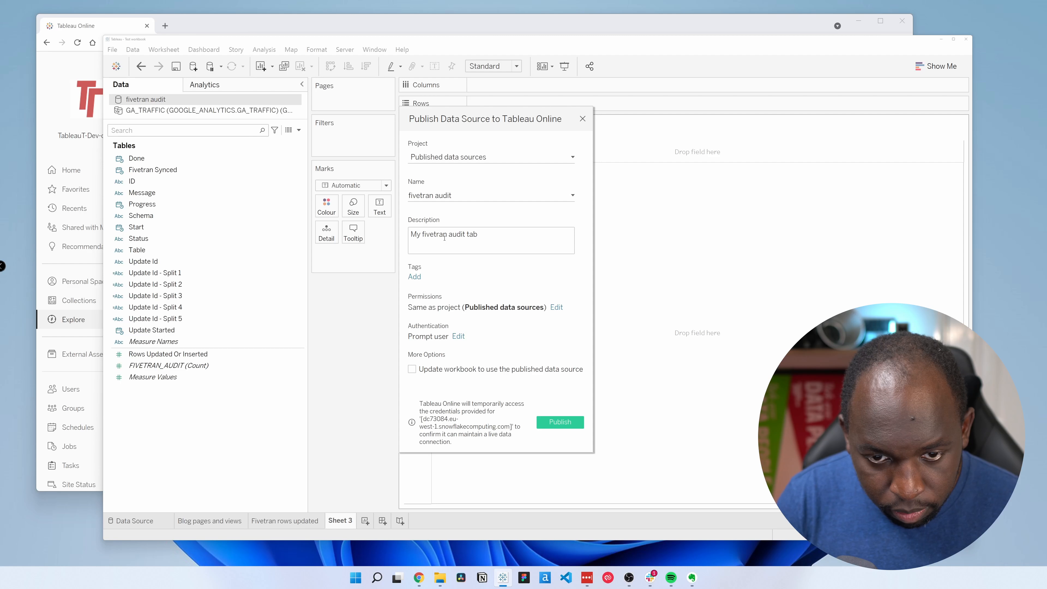
pyautogui.write('le')
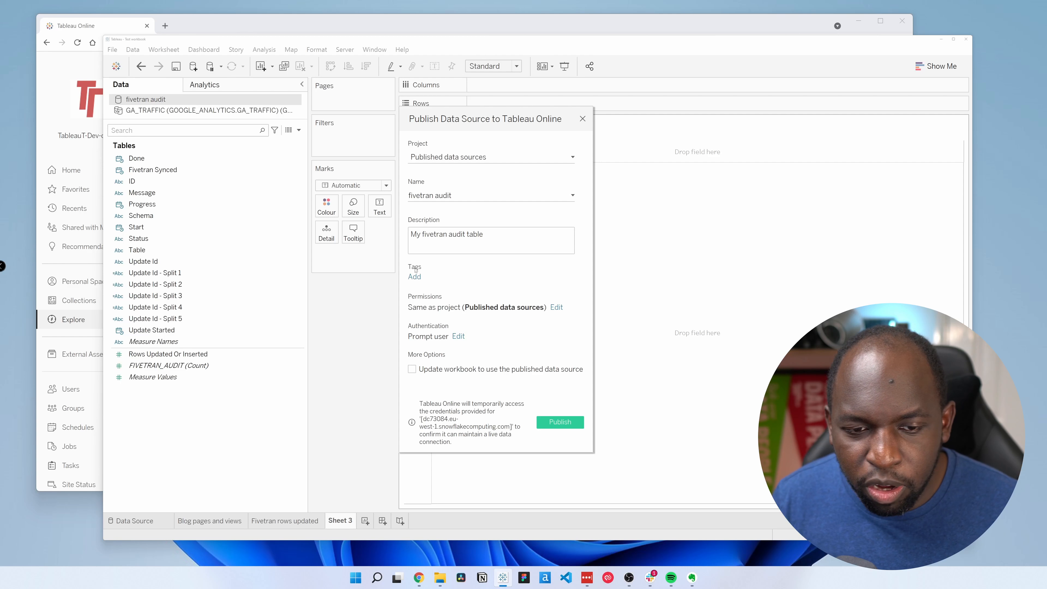
# Add the tag "datasource" to the data source being published
pyautogui.click(415, 277)
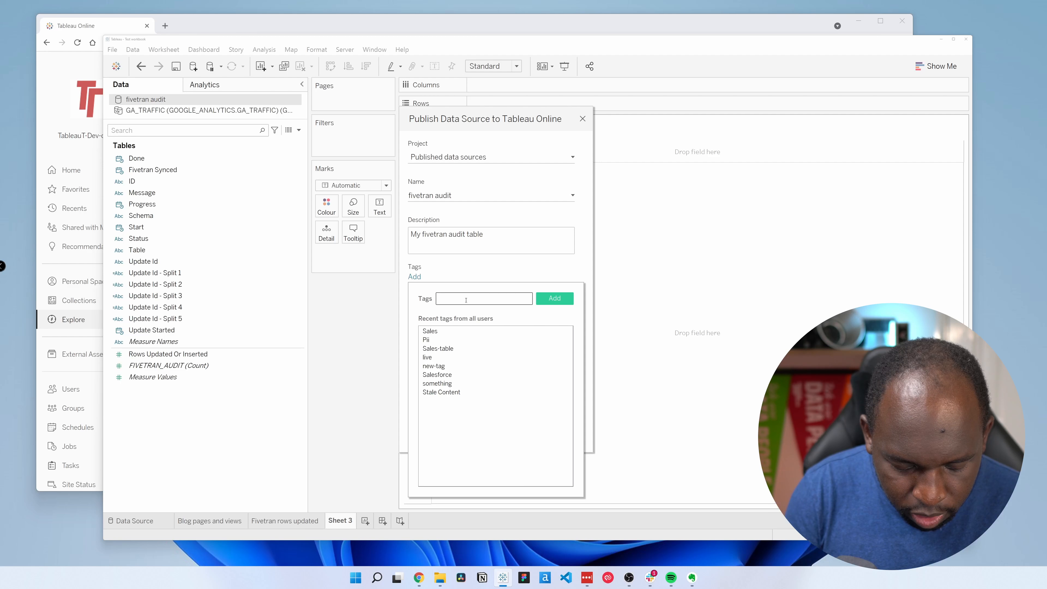
pyautogui.write('dataso')
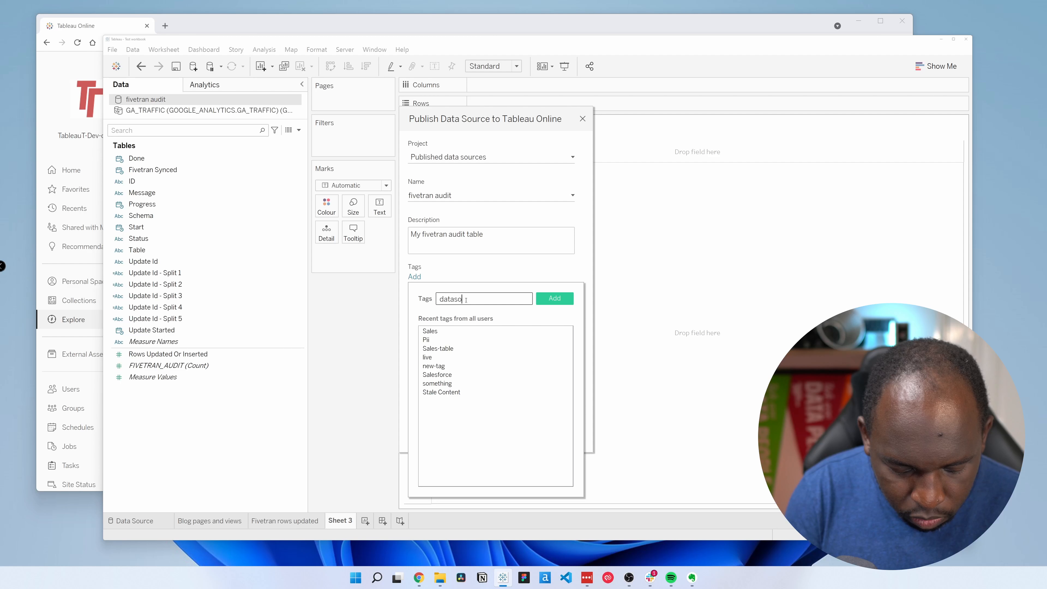
pyautogui.write('urce')
pyautogui.click(554, 298)
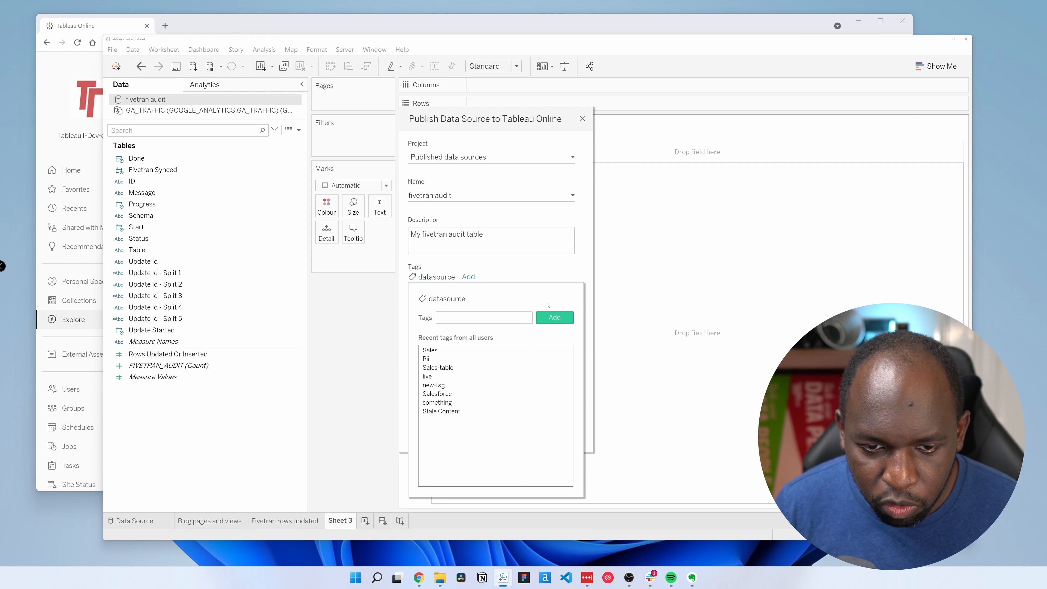
pyautogui.click(444, 284)
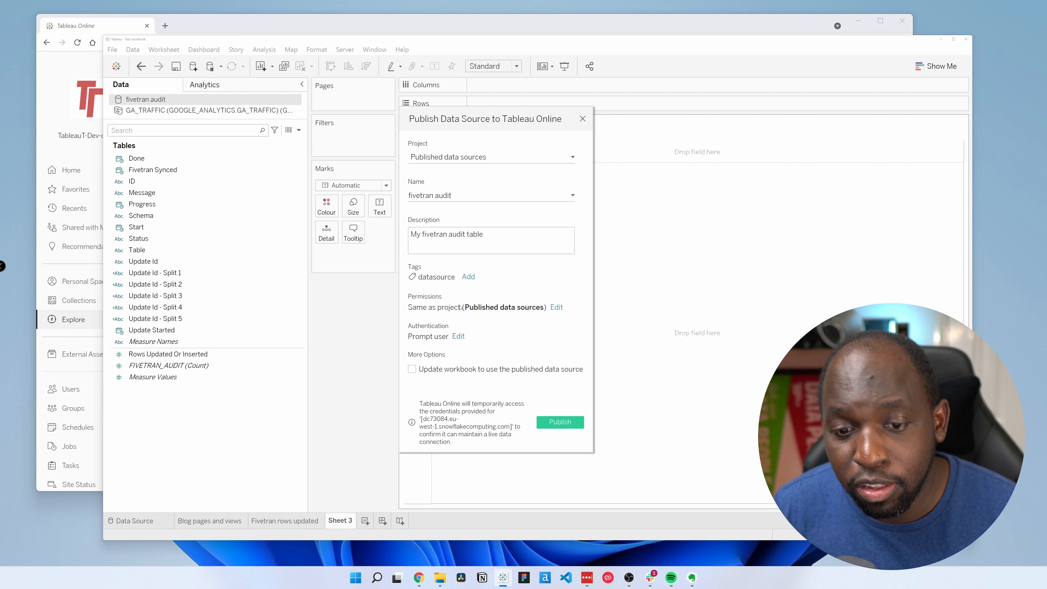
# Open the data source's permissions for editing and try the Publish template for the All Users group
pyautogui.click(556, 308)
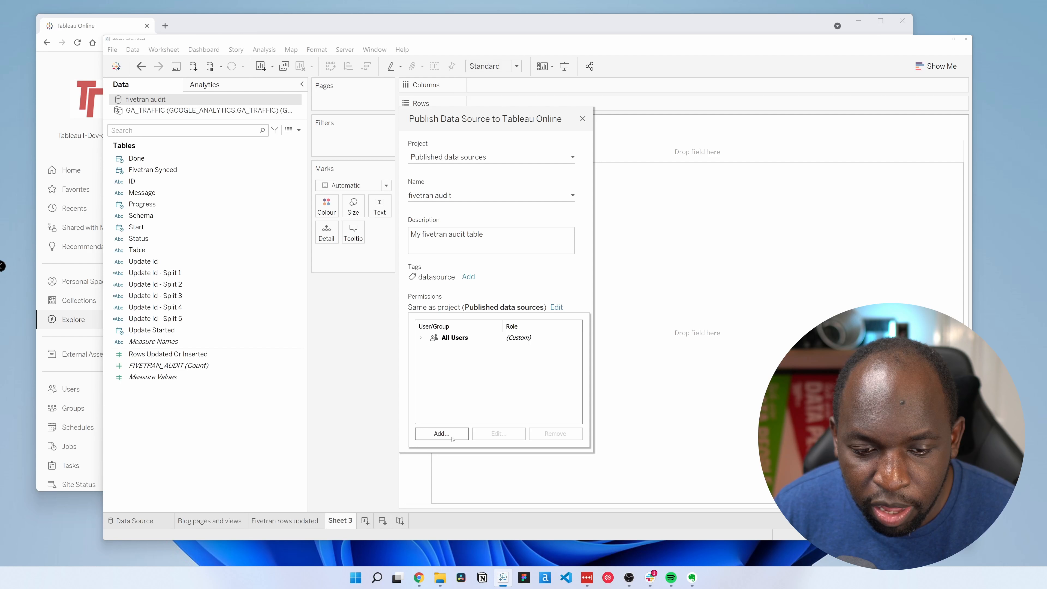
pyautogui.click(442, 434)
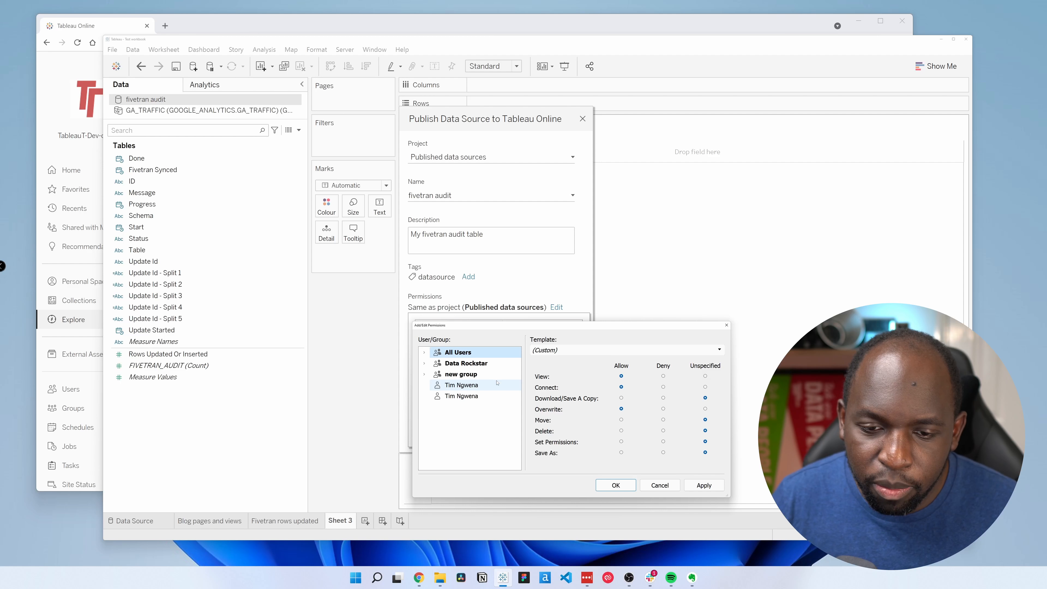
pyautogui.click(602, 350)
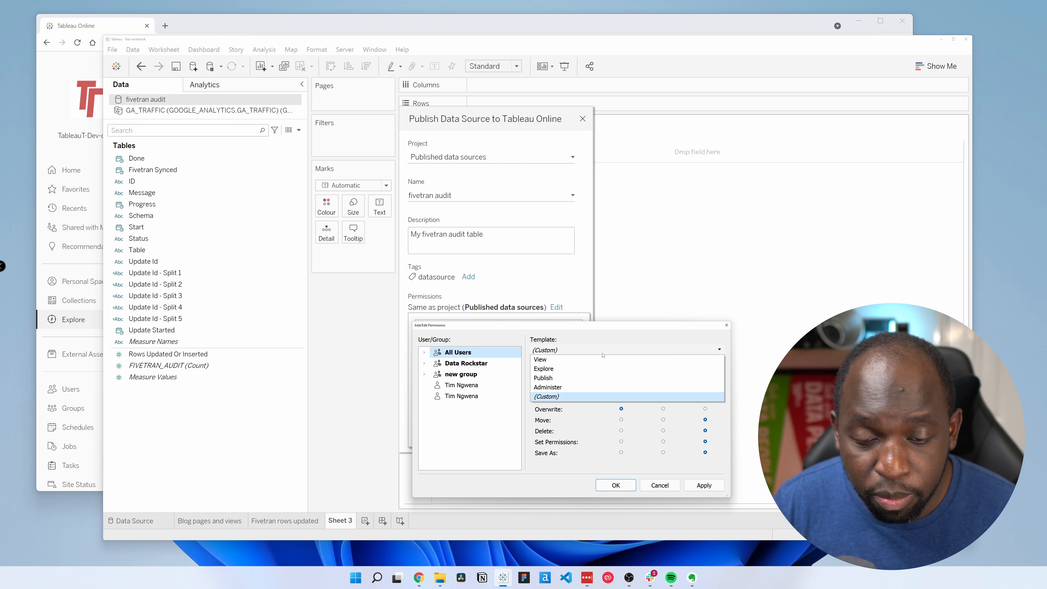
pyautogui.click(572, 379)
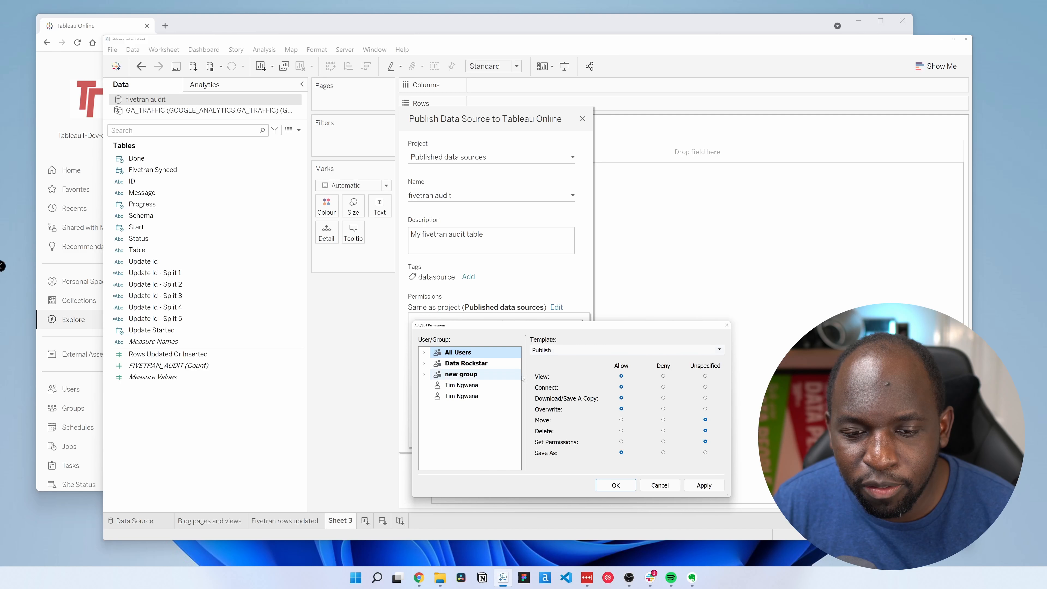
# Review the permissions of All Users, Data Rockstar, new group and the individual users, keeping the permissions the same as the project
pyautogui.click(509, 363)
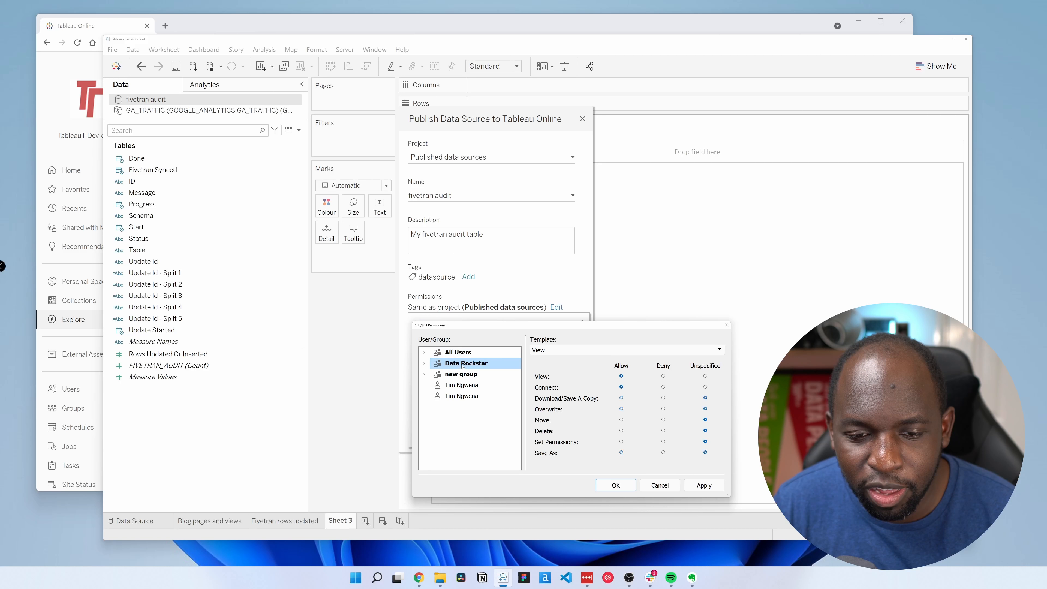
pyautogui.click(509, 353)
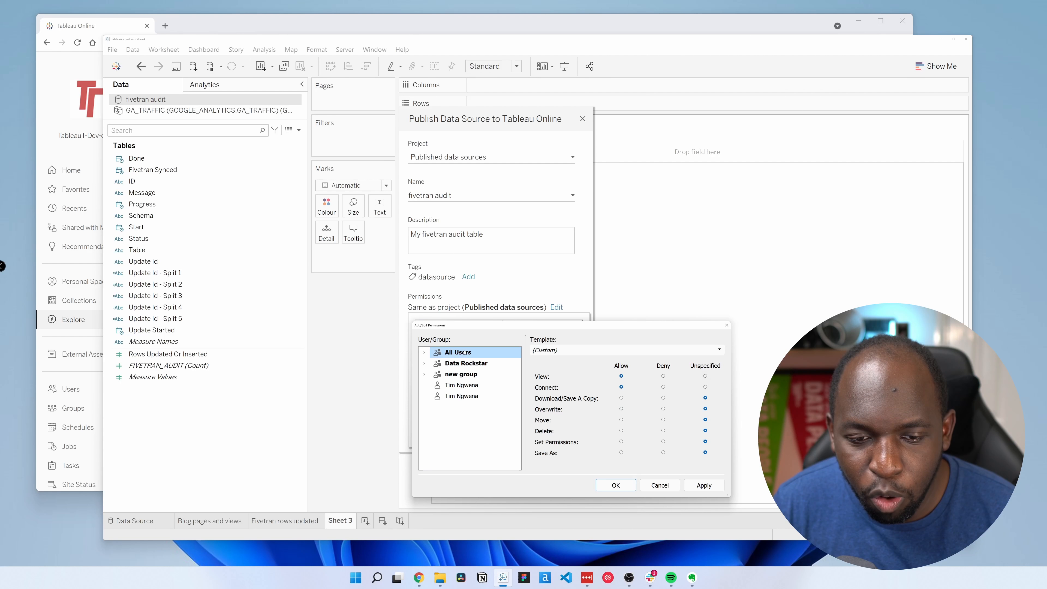
pyautogui.click(476, 365)
pyautogui.click(474, 376)
pyautogui.click(471, 387)
pyautogui.click(470, 396)
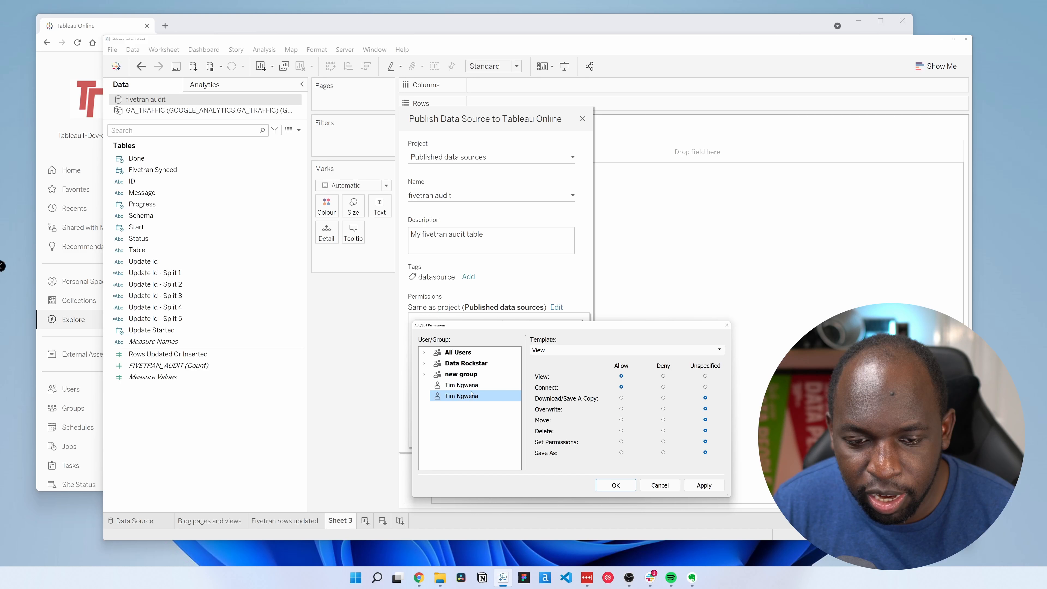
pyautogui.click(467, 375)
pyautogui.click(465, 363)
pyautogui.click(463, 353)
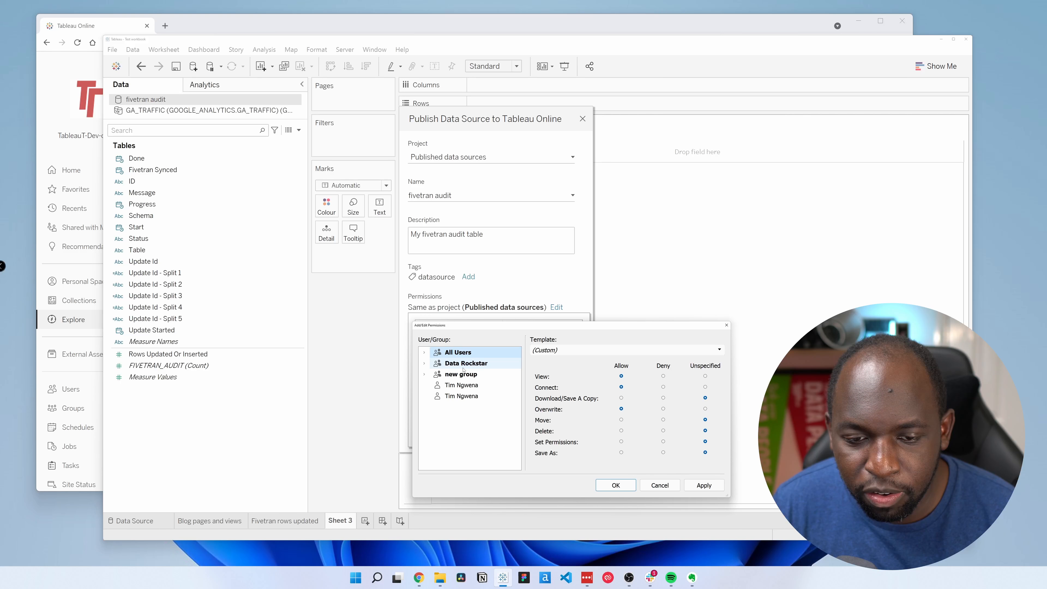
pyautogui.click(464, 364)
pyautogui.click(463, 354)
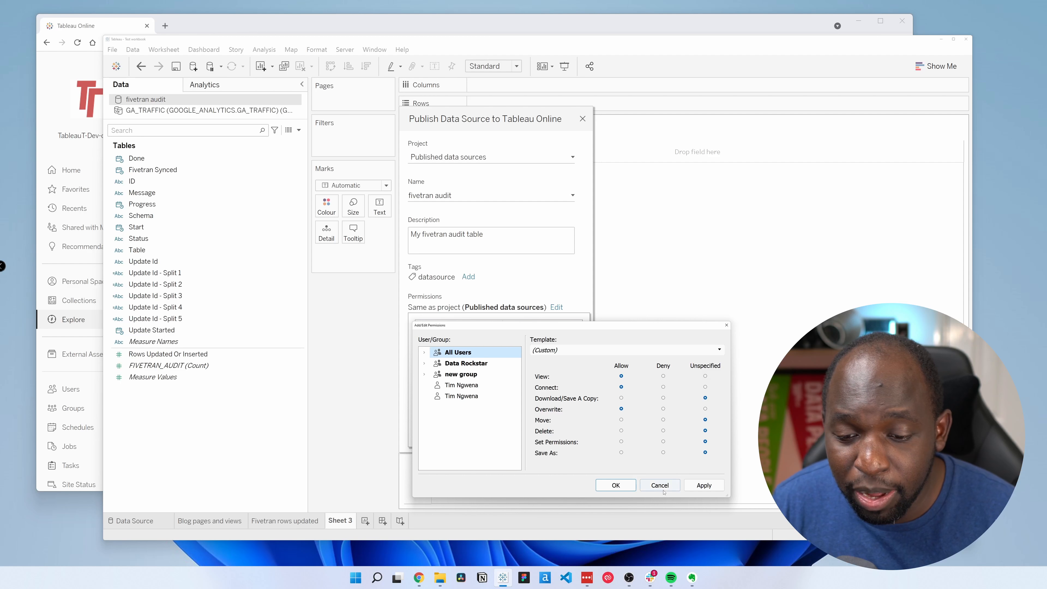
pyautogui.click(615, 485)
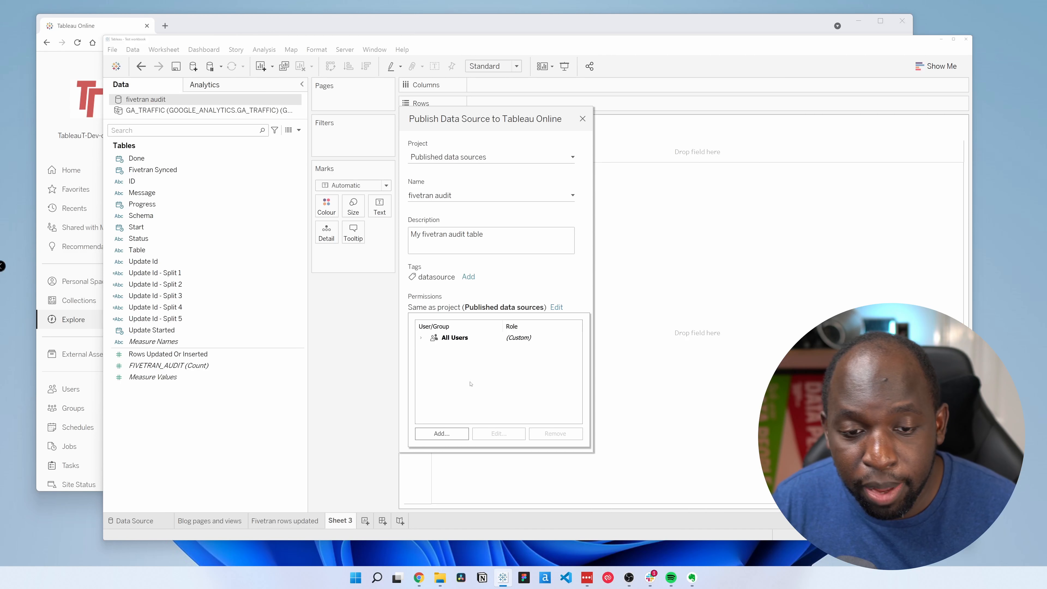
pyautogui.click(533, 280)
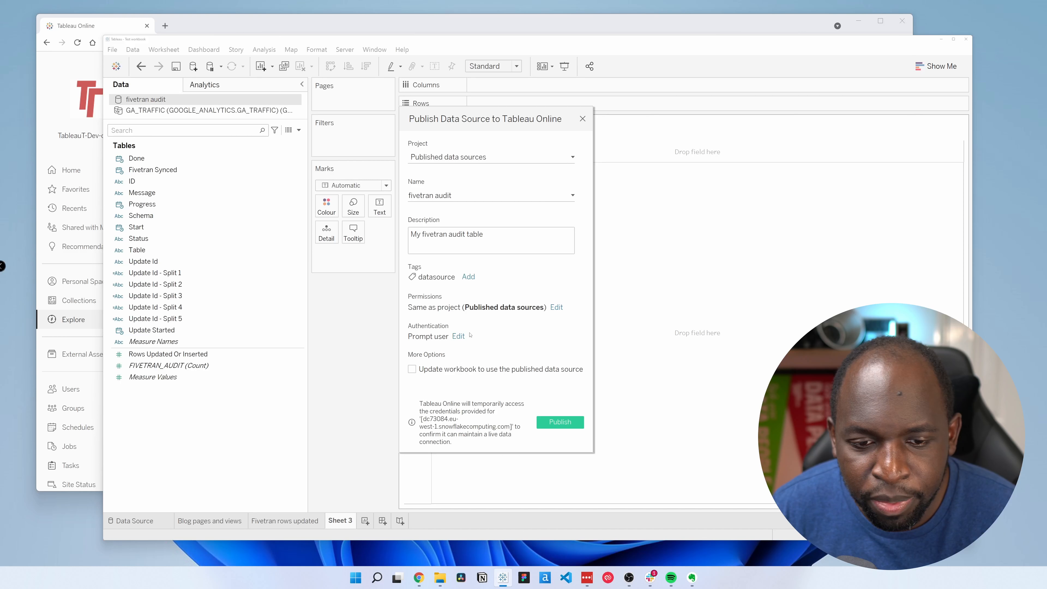
# Set the authentication of the fivetran audit connection to Embedded password
pyautogui.click(459, 336)
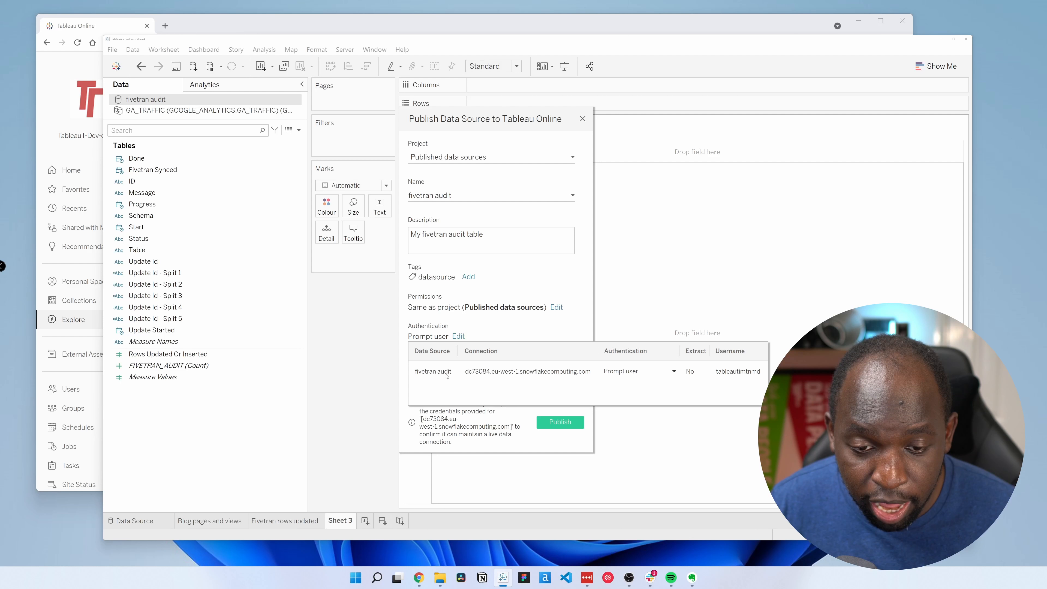
pyautogui.click(661, 371)
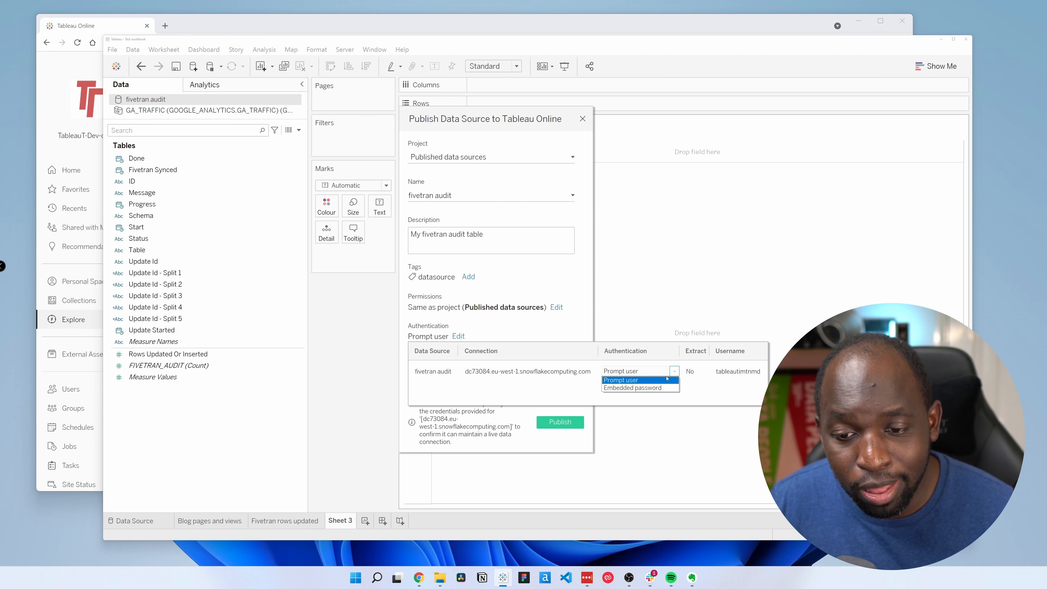
pyautogui.click(659, 388)
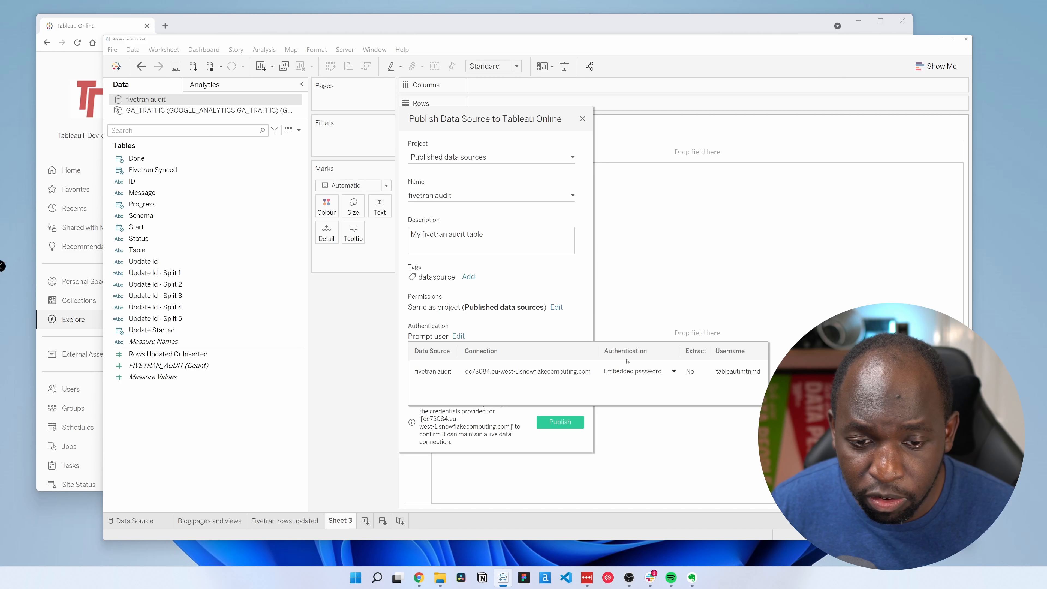
pyautogui.click(520, 327)
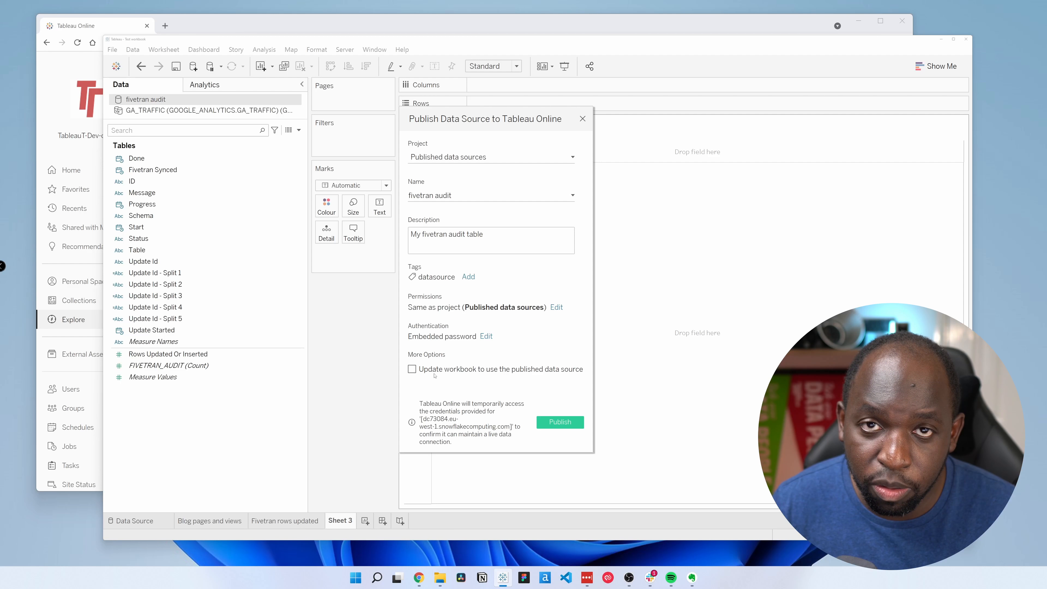
# Publish the data source without updating the workbook to use the published data source, and dismiss the publishing notice
pyautogui.click(412, 369)
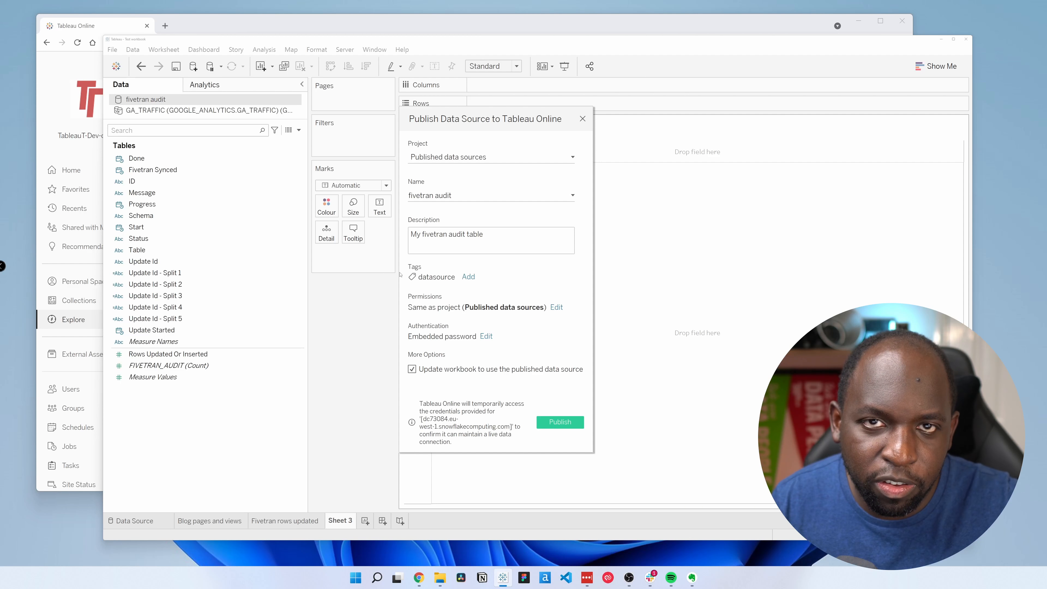
pyautogui.click(411, 369)
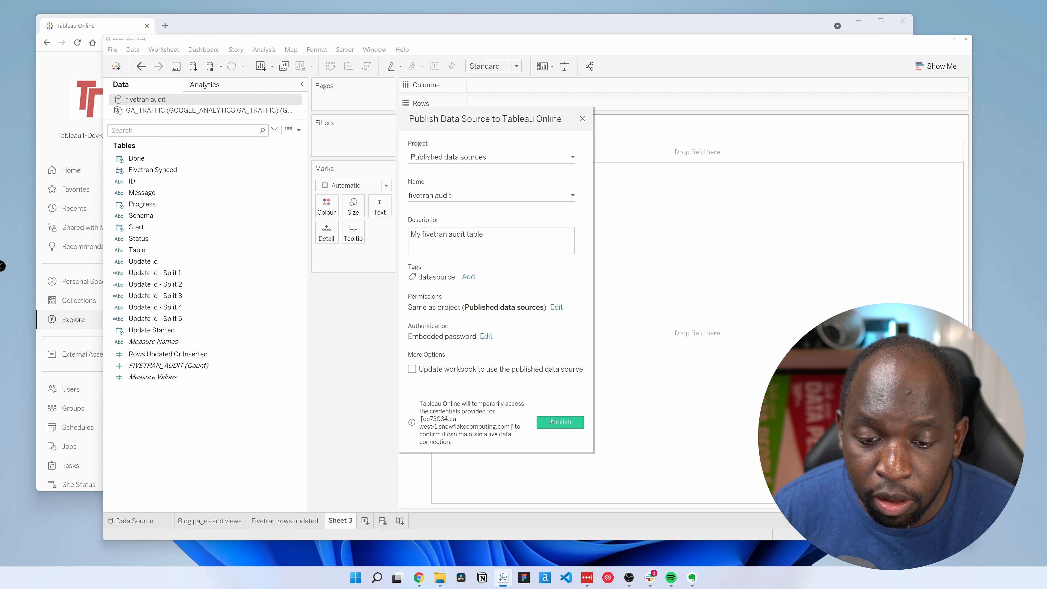
pyautogui.click(559, 422)
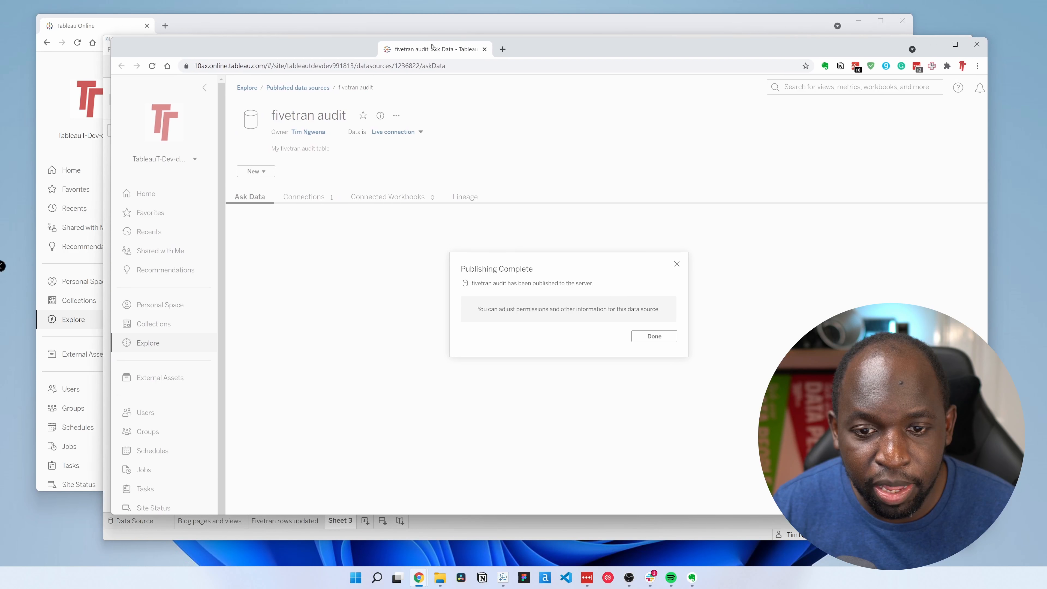
pyautogui.moveTo(299, 9); pyautogui.dragTo(396, 58)
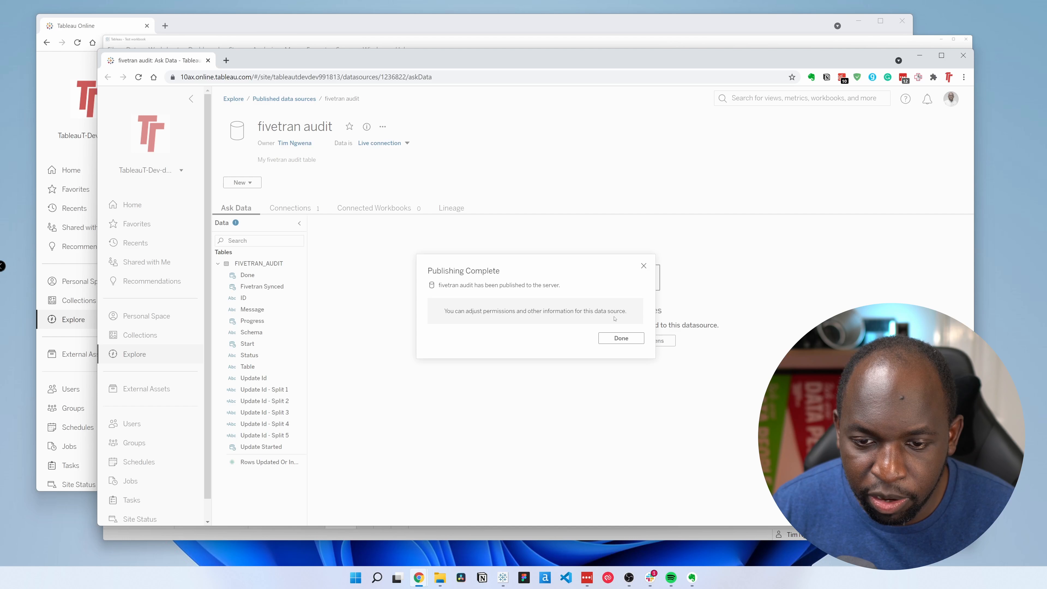
pyautogui.click(620, 338)
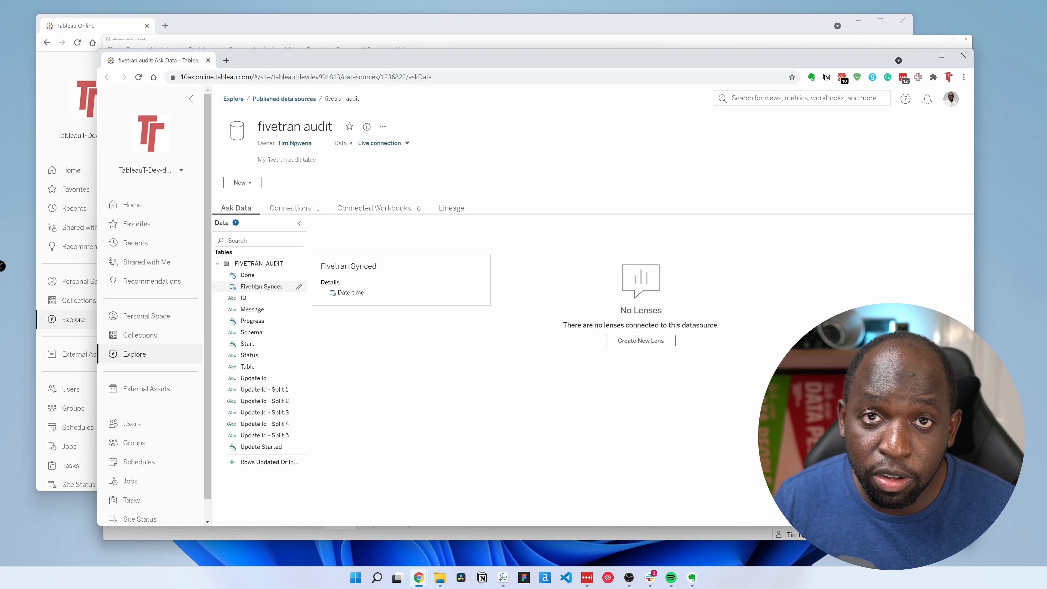
# Edit the published data source's Snowflake connection: paste the connection password, test the connection and save the changes
pyautogui.click(290, 208)
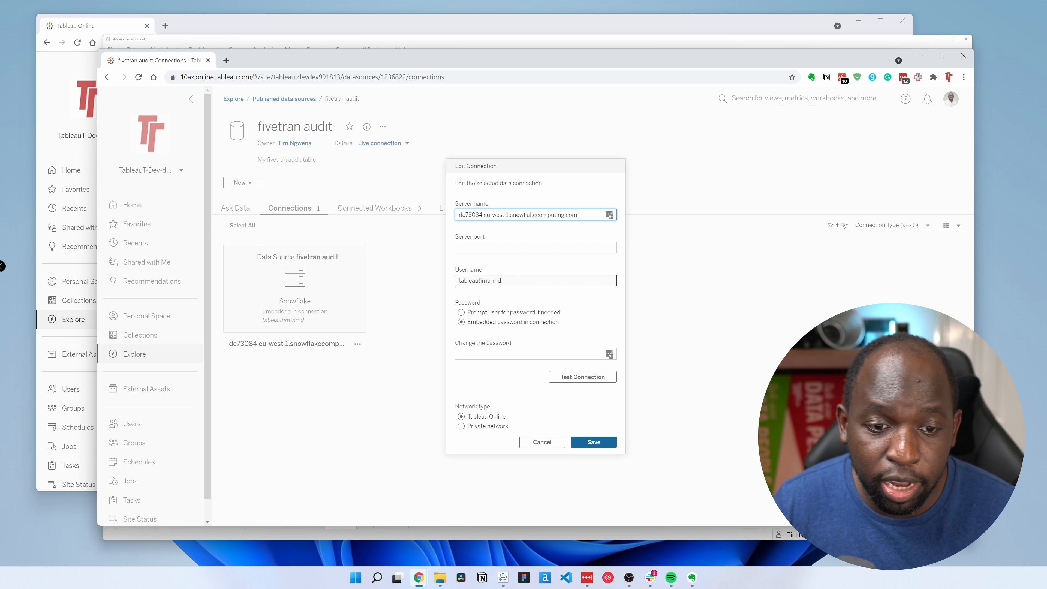
pyautogui.click(587, 577)
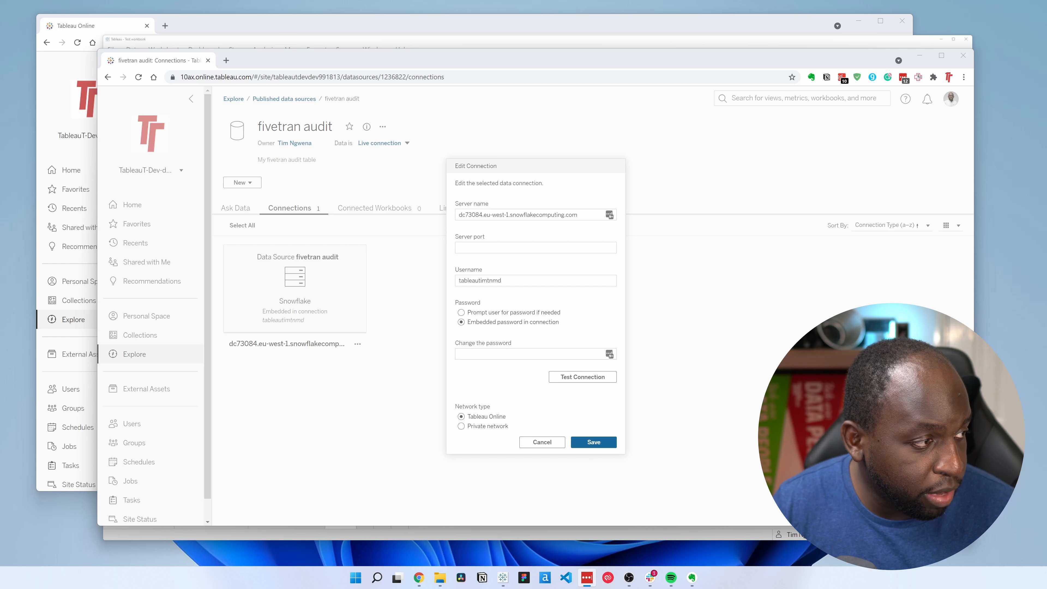
pyautogui.click(474, 354)
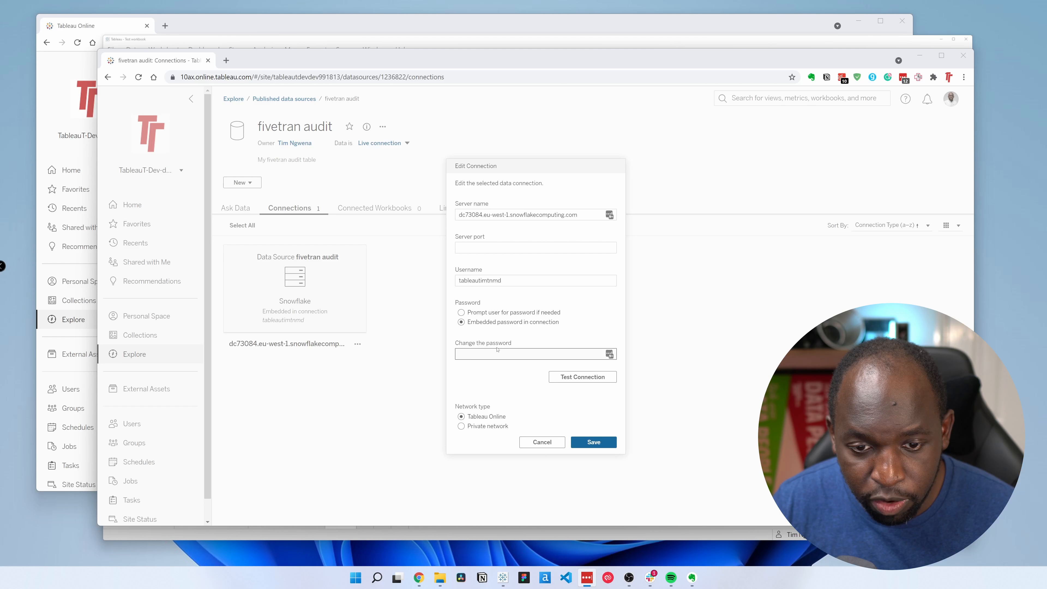
pyautogui.hotkey('ctrl', 'v')
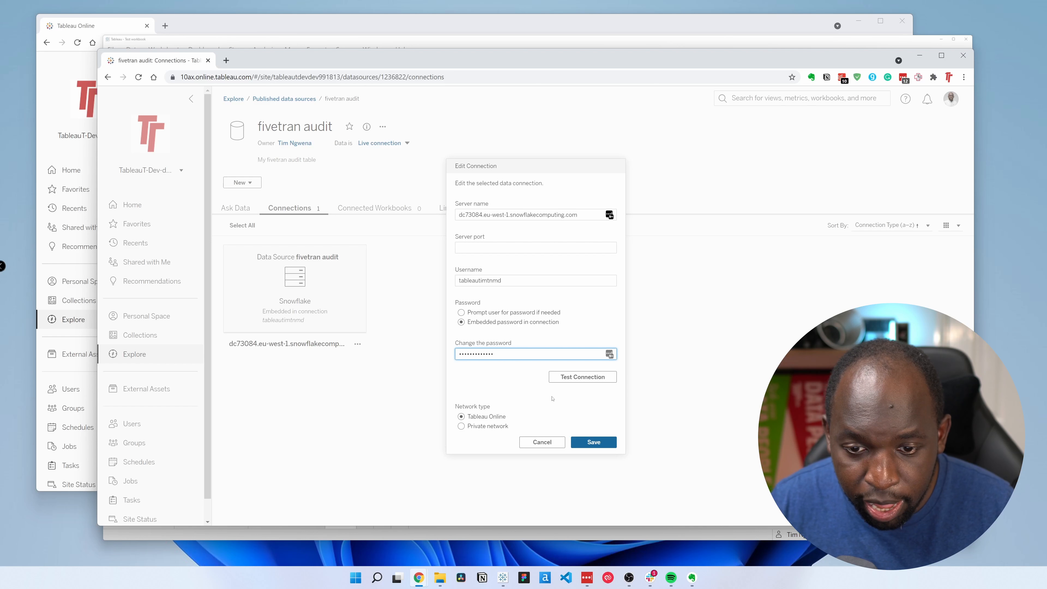
pyautogui.click(582, 376)
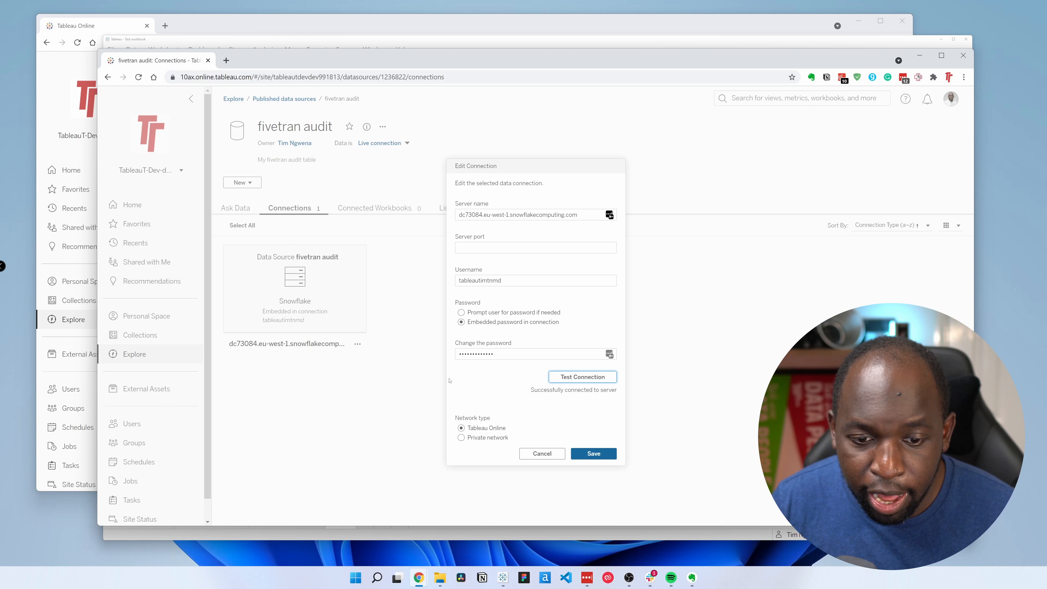
pyautogui.click(596, 455)
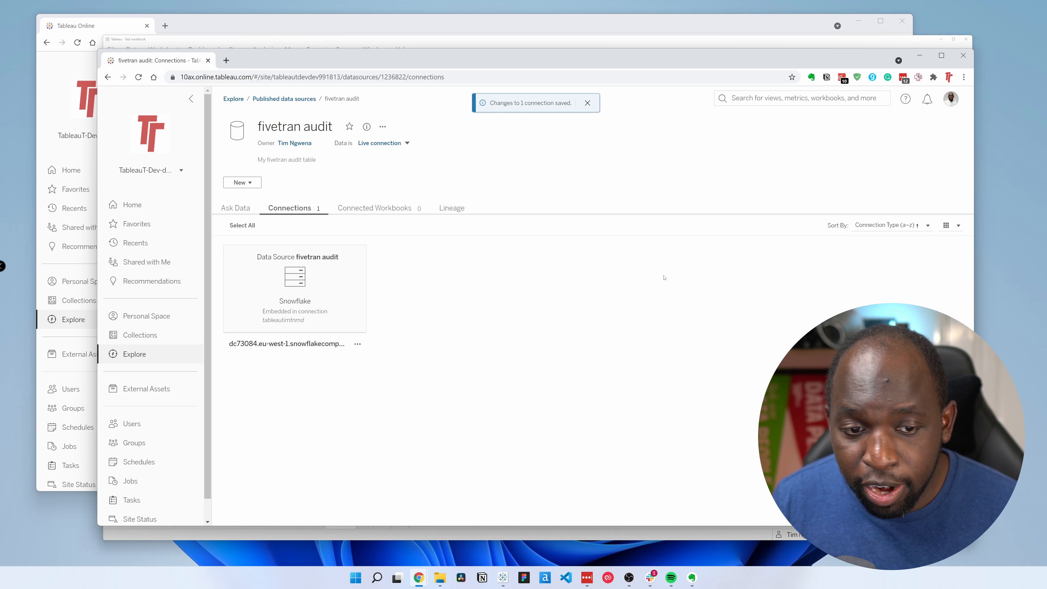
# Check the data source's connected workbooks and its lineage, including the upstream databases and tables
pyautogui.click(374, 208)
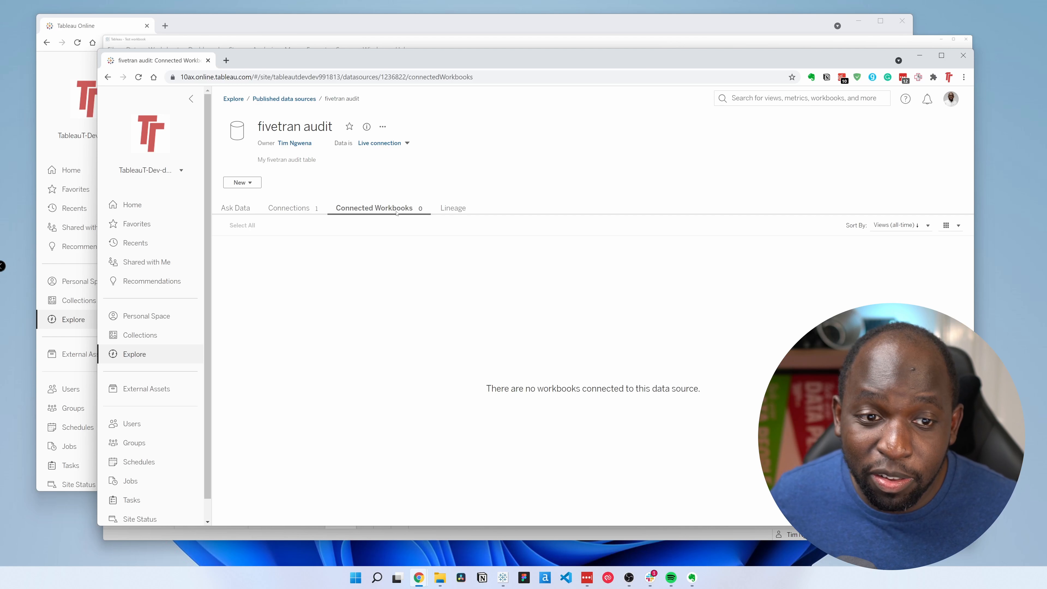
pyautogui.click(452, 209)
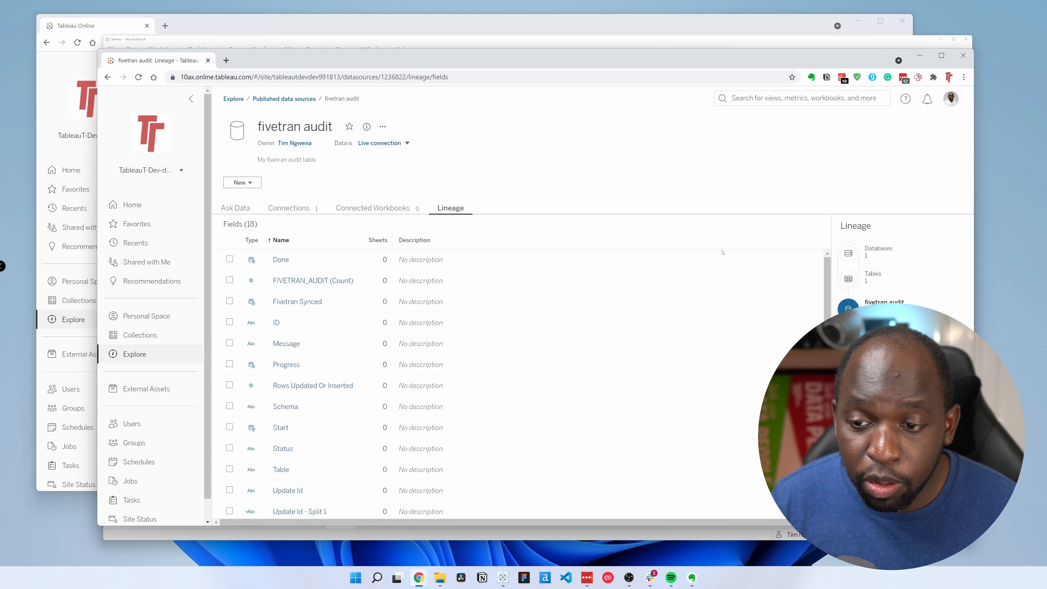
pyautogui.click(848, 254)
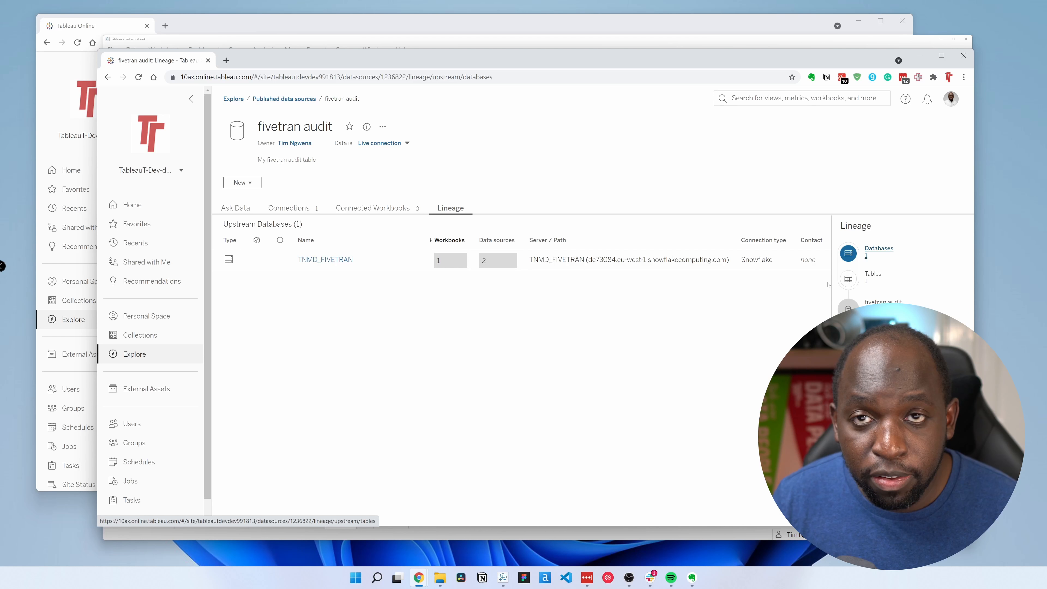
pyautogui.click(877, 275)
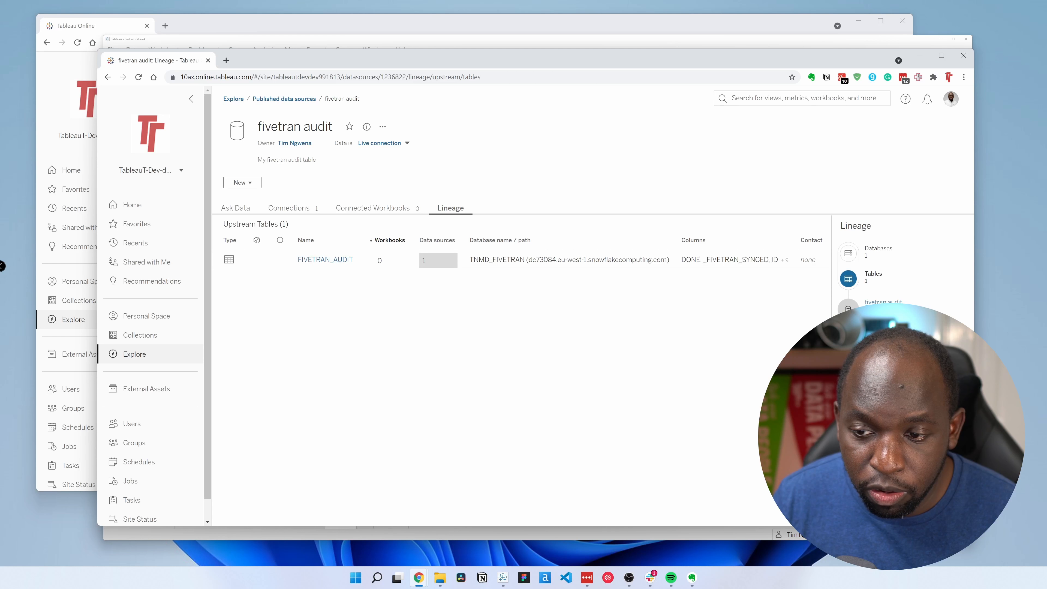
# Examine the fivetran audit field list in the lineage and view the details of the Update Id - Split 1 field
pyautogui.click(889, 302)
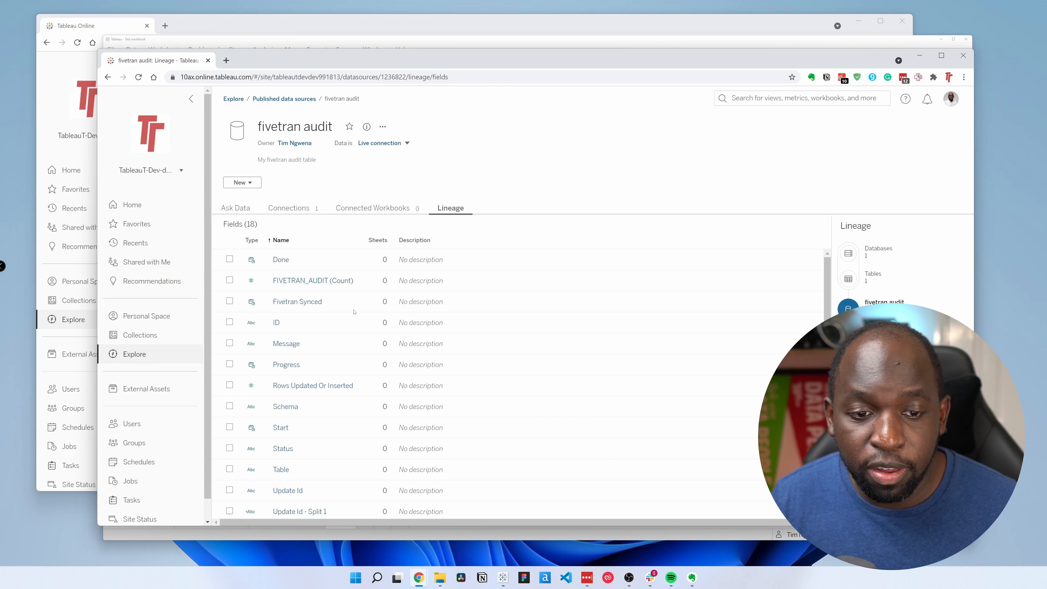
pyautogui.scroll(-2, 342, 330)
pyautogui.scroll(2, 325, 351)
pyautogui.scroll(-2, 297, 376)
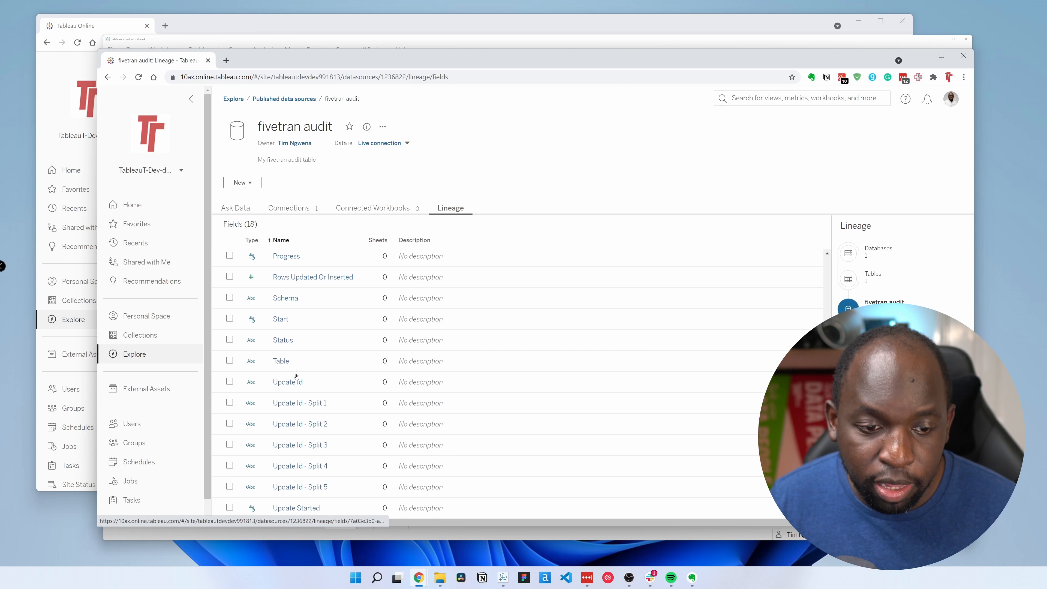
pyautogui.scroll(2, 305, 391)
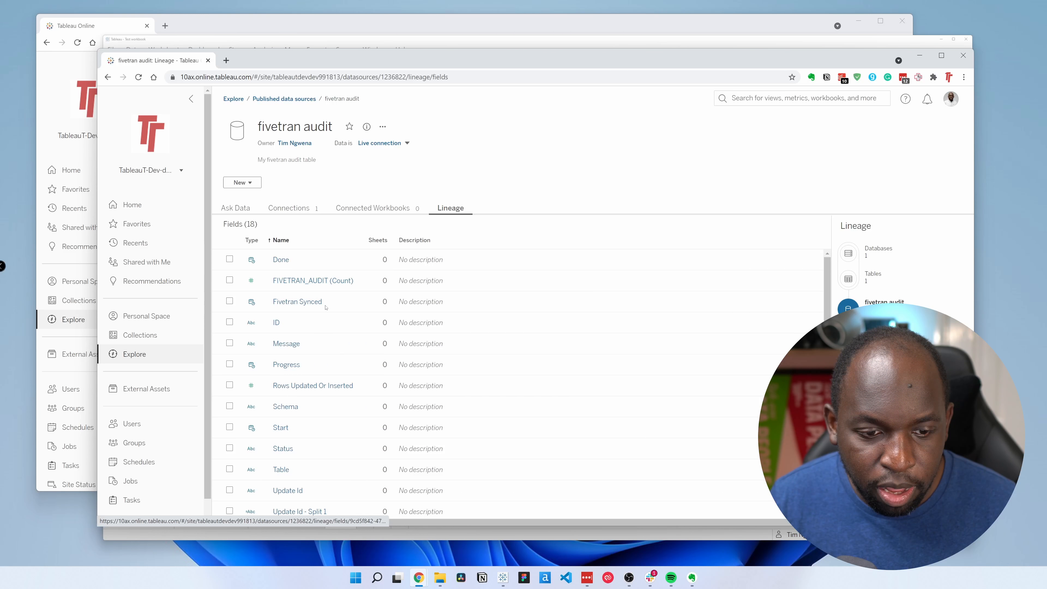
pyautogui.scroll(-2, 326, 307)
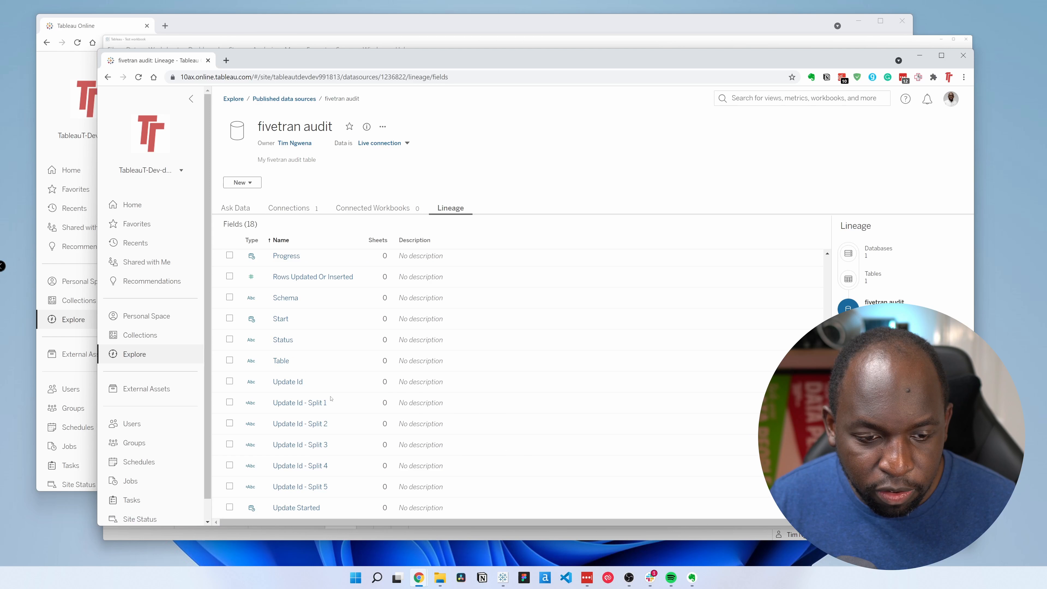
pyautogui.click(304, 406)
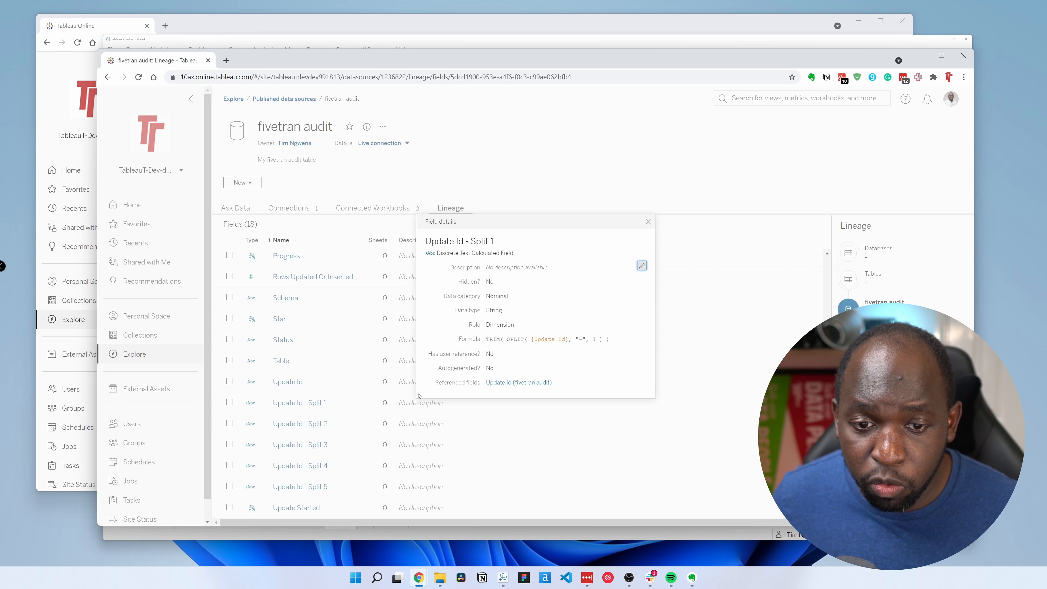
# Save the description "This field was created in desktop" for the Update Id - Split 1 field and check it in Ask Data
pyautogui.click(642, 265)
pyautogui.click(583, 306)
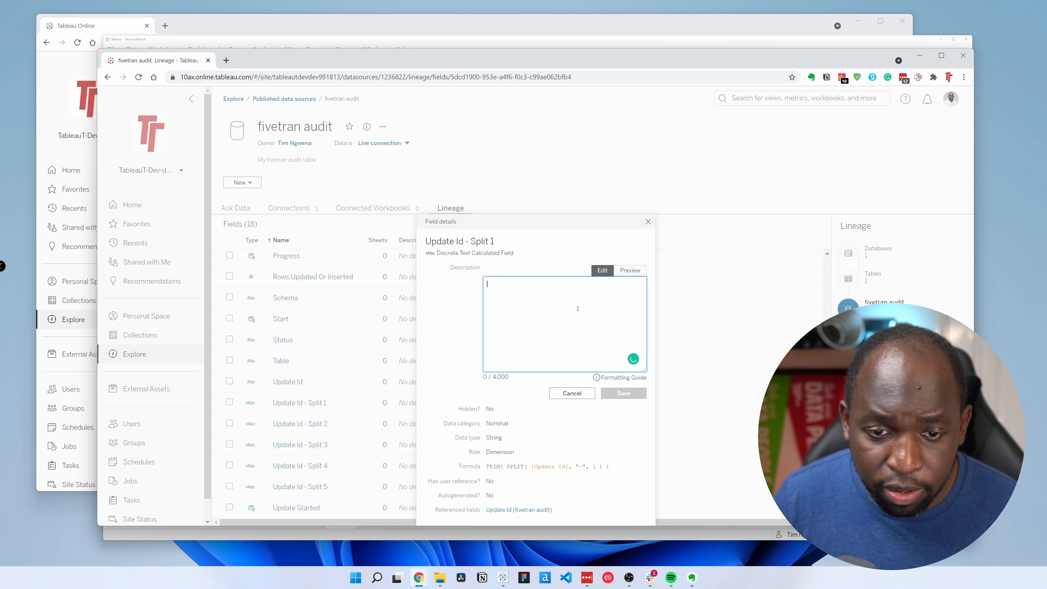
pyautogui.write('This field was cre')
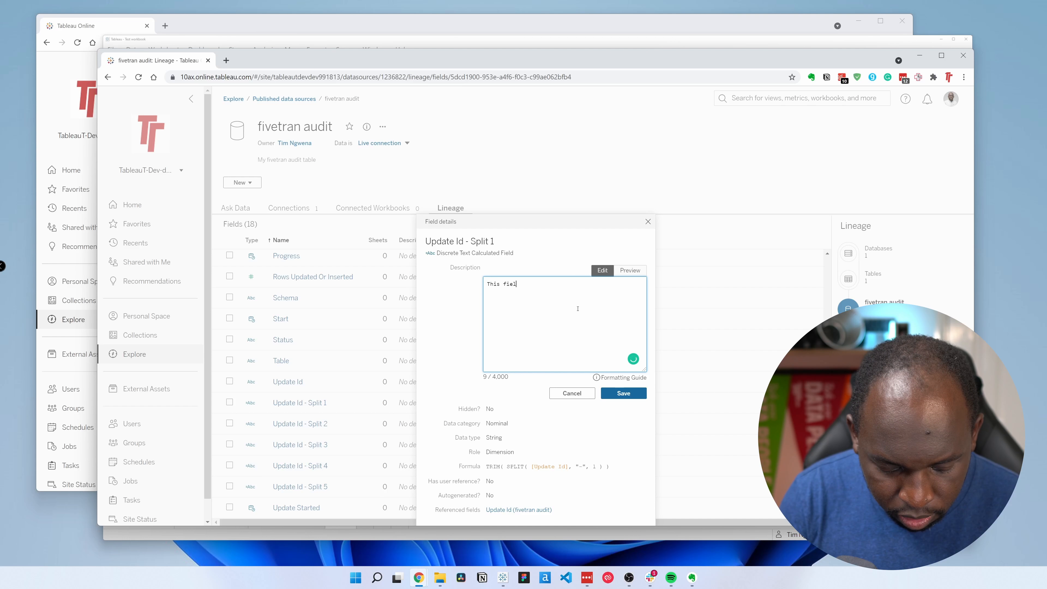
pyautogui.write('ated in desktop')
pyautogui.click(623, 393)
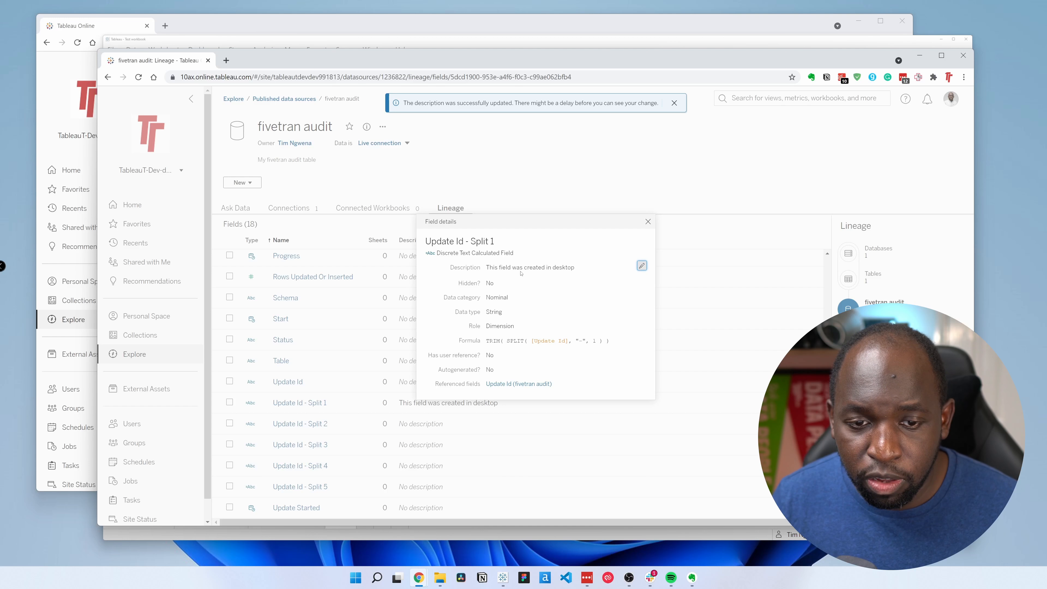
pyautogui.click(648, 222)
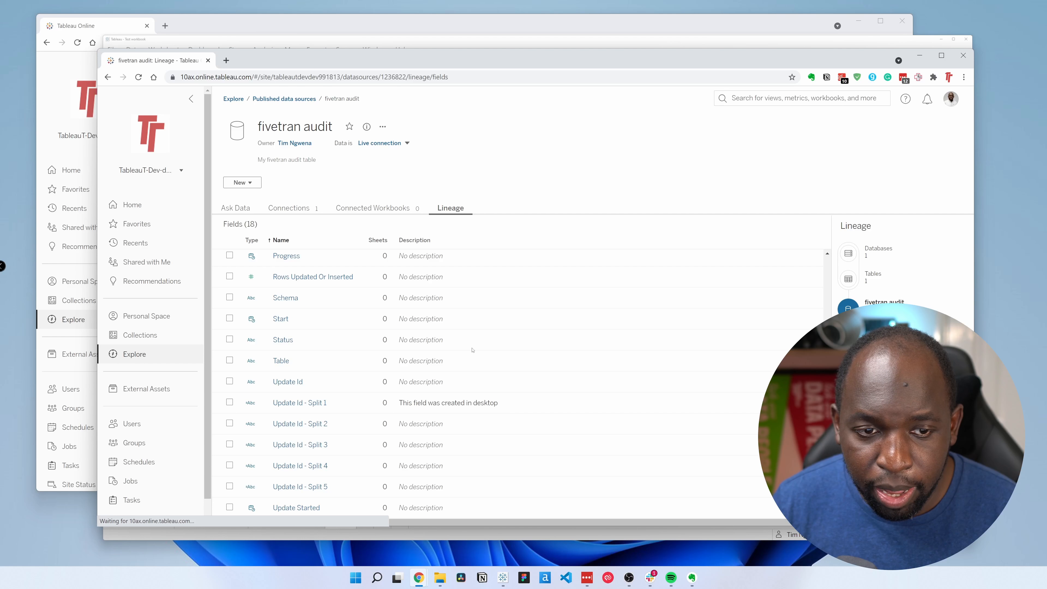
pyautogui.click(237, 208)
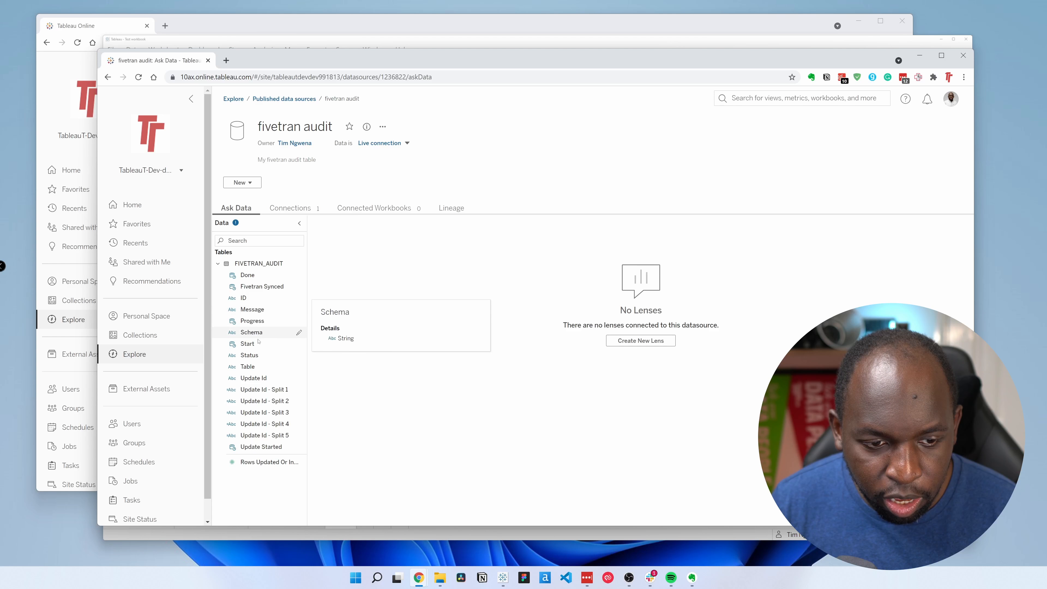
pyautogui.moveTo(269, 386)
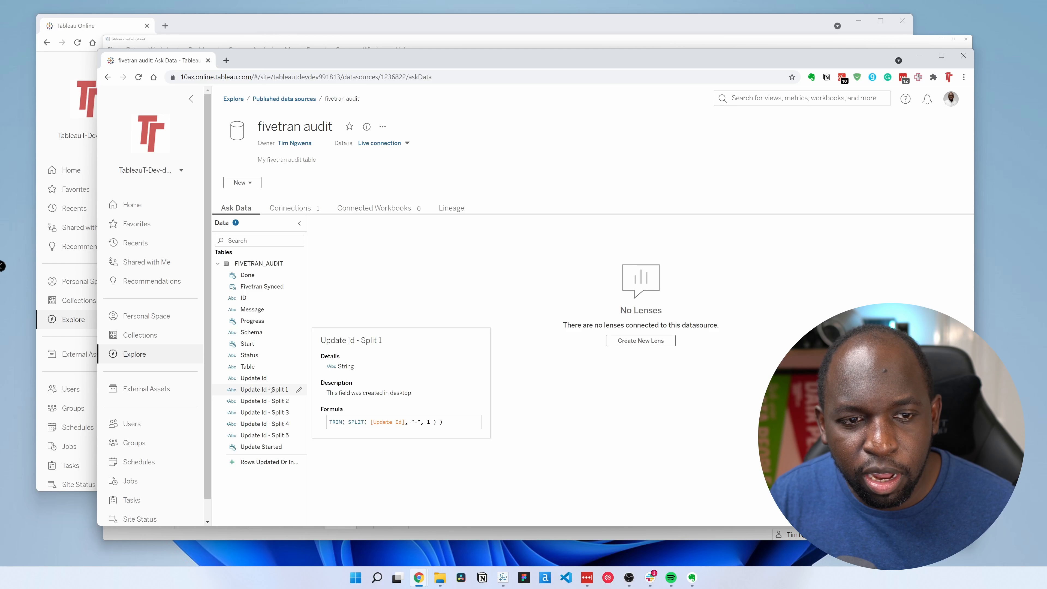
# Create a new workbook from the published data source and plot the sum of Rows Updated Or Inserted by continuous day of Start
pyautogui.click(242, 182)
pyautogui.click(283, 199)
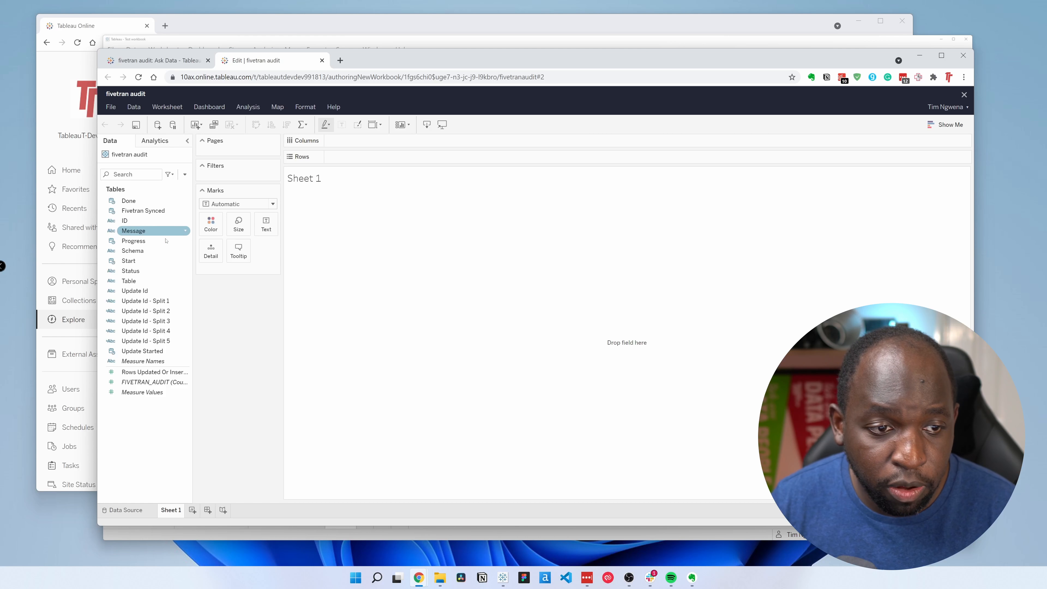
pyautogui.click(135, 211)
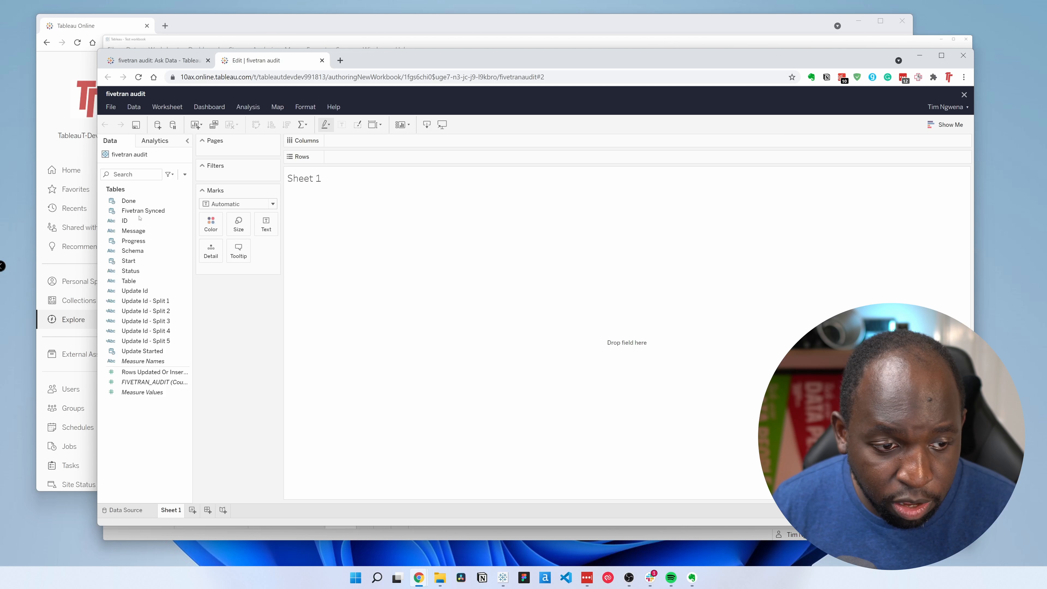
pyautogui.click(156, 373)
pyautogui.moveTo(156, 373); pyautogui.dragTo(363, 157)
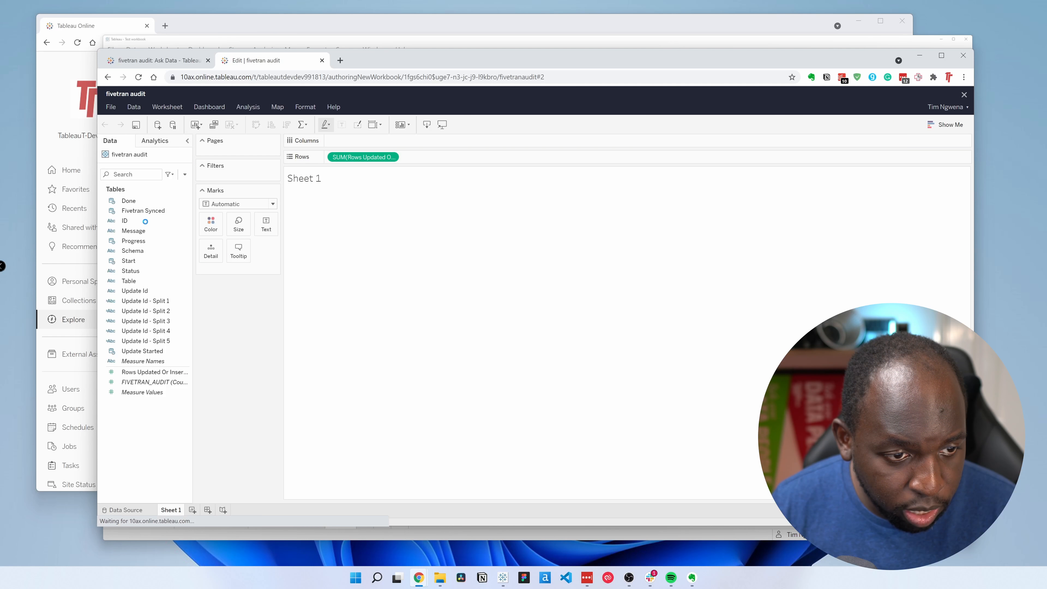
pyautogui.moveTo(129, 260); pyautogui.dragTo(365, 153)
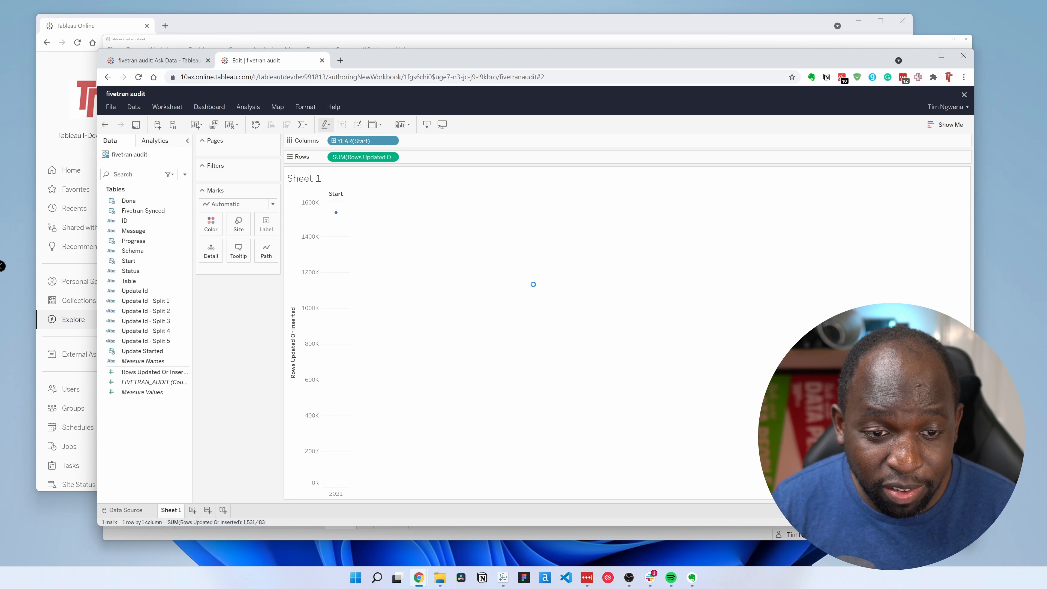
pyautogui.click(393, 142)
pyautogui.click(396, 356)
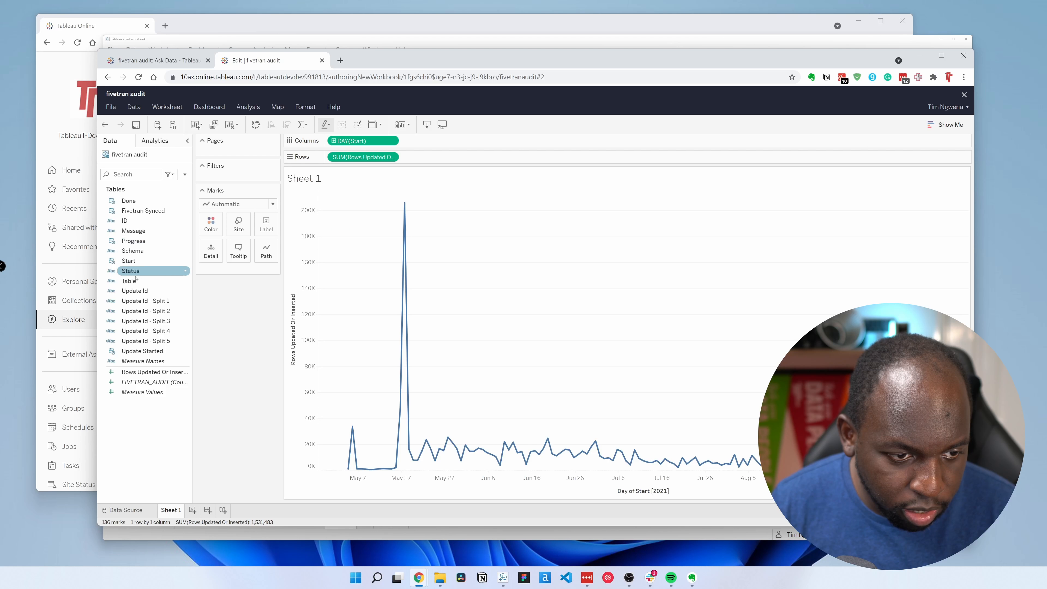
# Filter Start by month and year to exclude May 2021, and show the chart as bars
pyautogui.moveTo(128, 260); pyautogui.dragTo(230, 174)
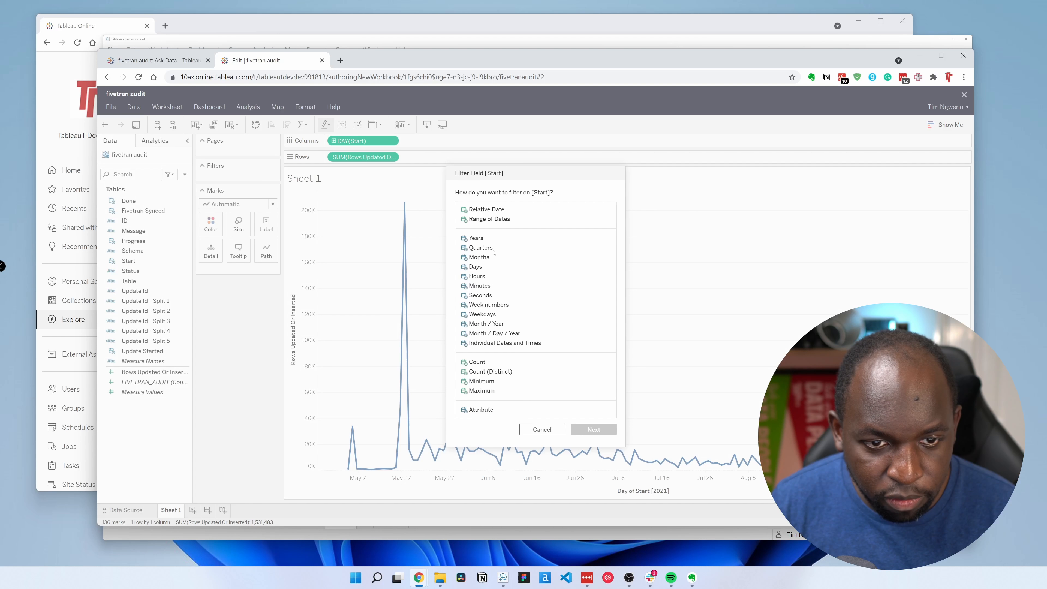
pyautogui.click(511, 333)
pyautogui.click(542, 429)
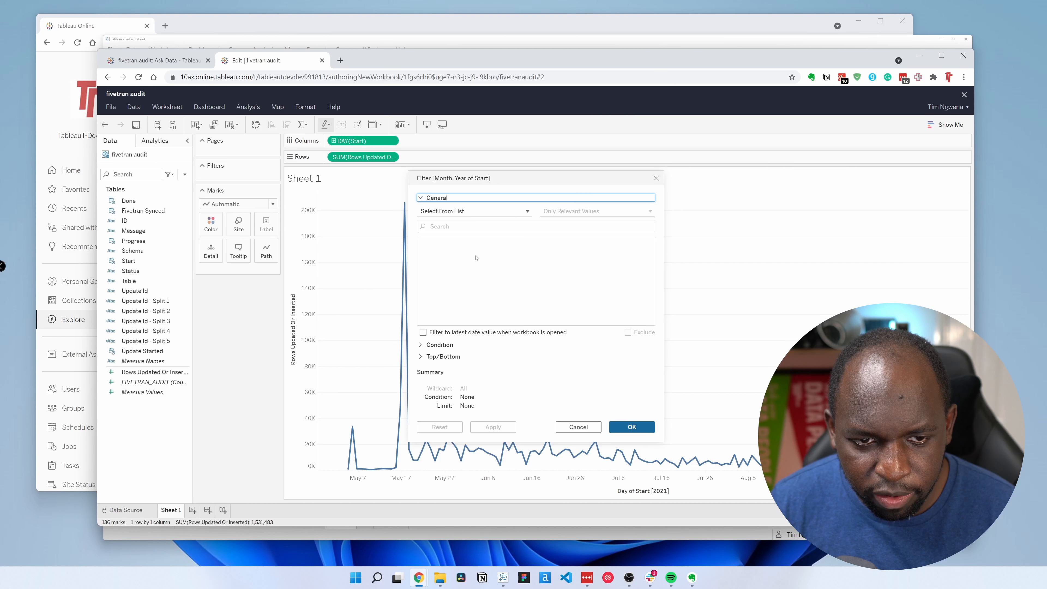
pyautogui.click(424, 251)
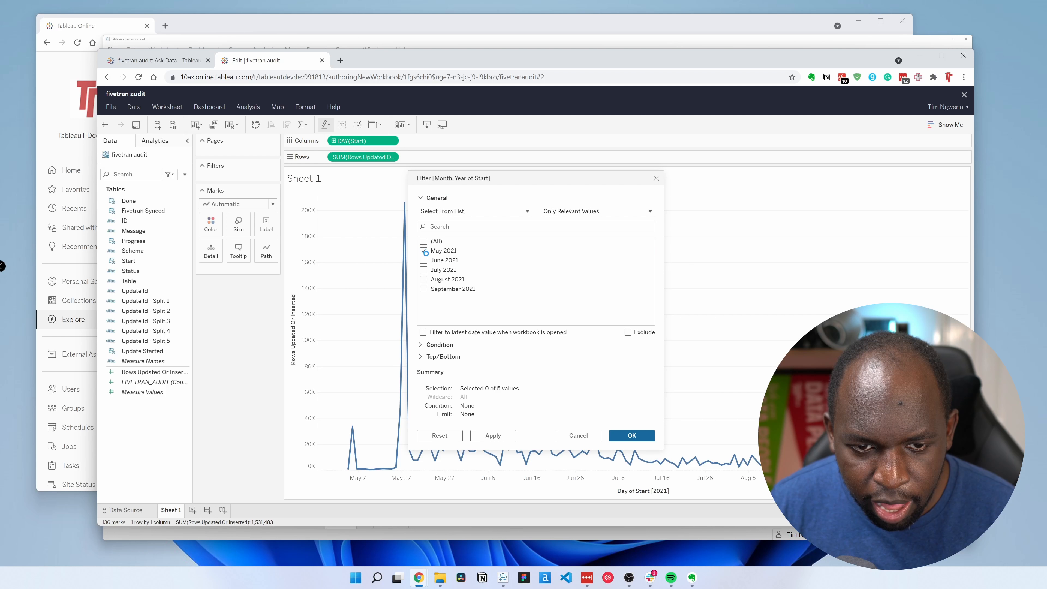
pyautogui.click(627, 333)
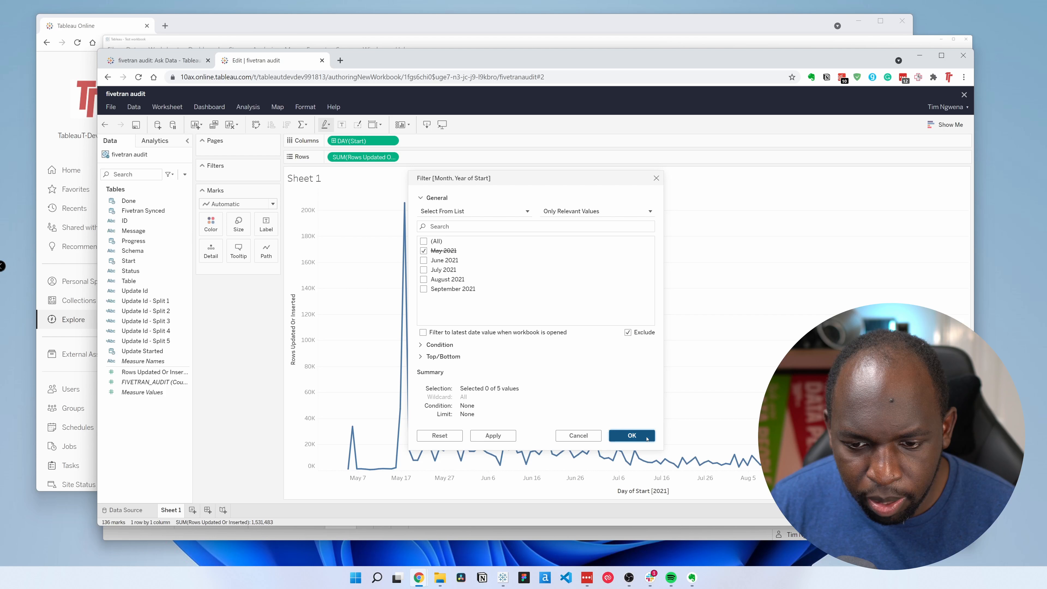
pyautogui.click(247, 215)
pyautogui.click(224, 236)
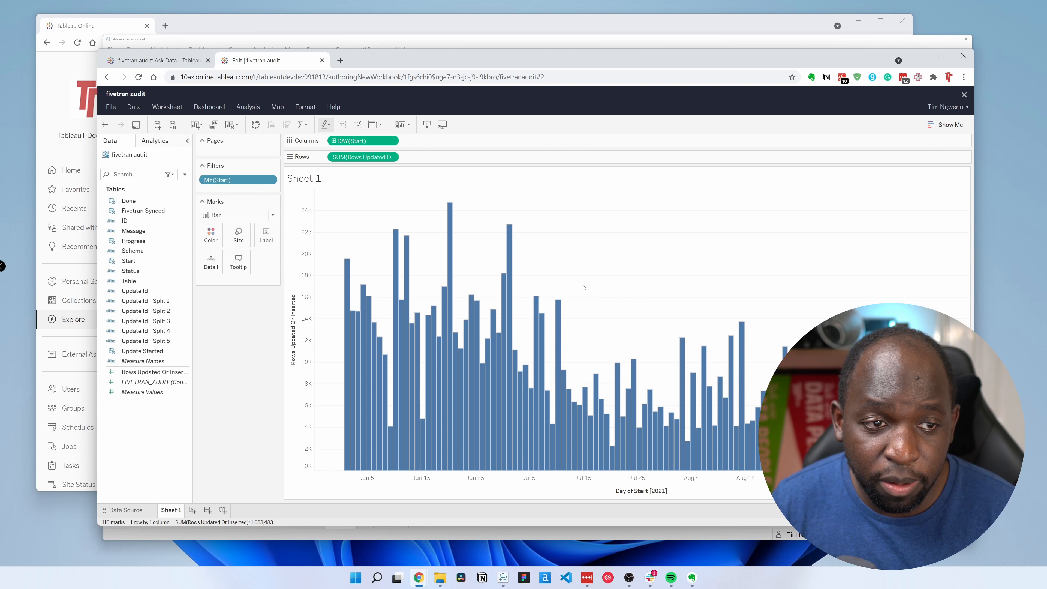
# Compare the web chart with the Fivetran rows updated sheet in Tableau Desktop, and view the published source's connection in Chrome
pyautogui.click(504, 578)
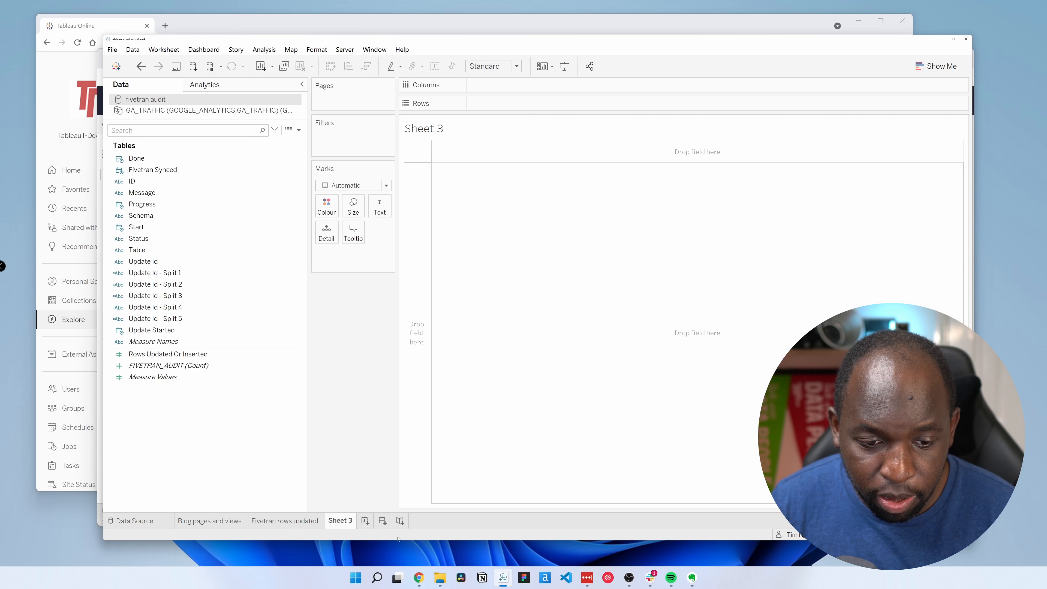
pyautogui.click(280, 521)
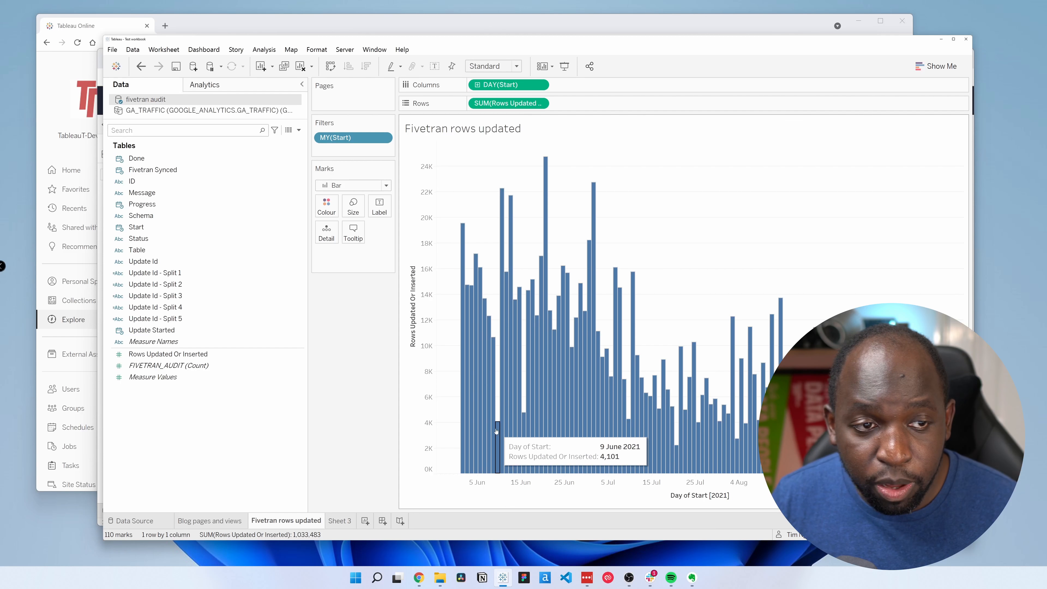
pyautogui.press('super+Tab')
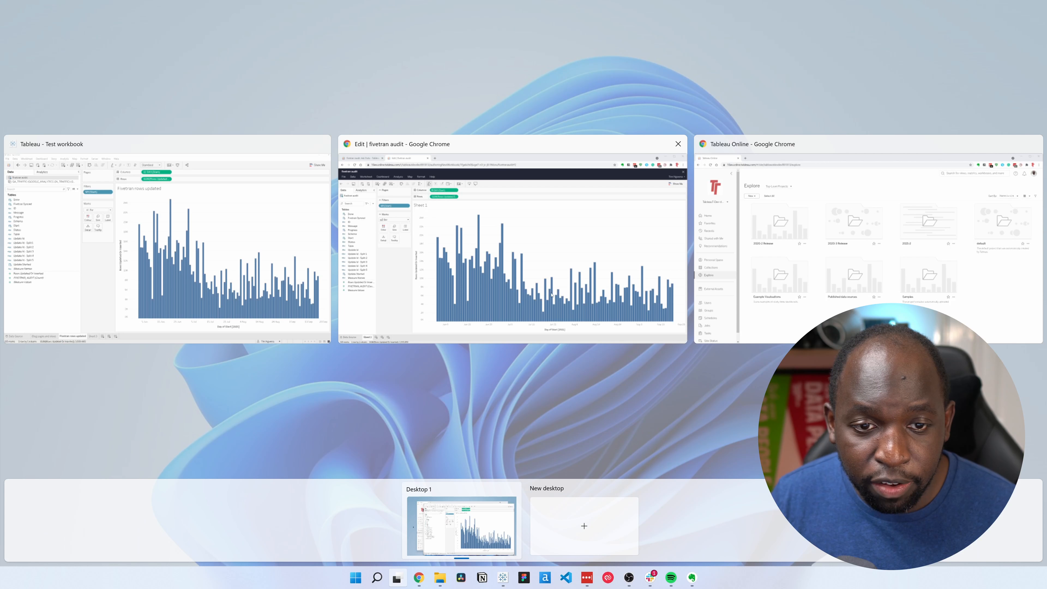
pyautogui.click(489, 271)
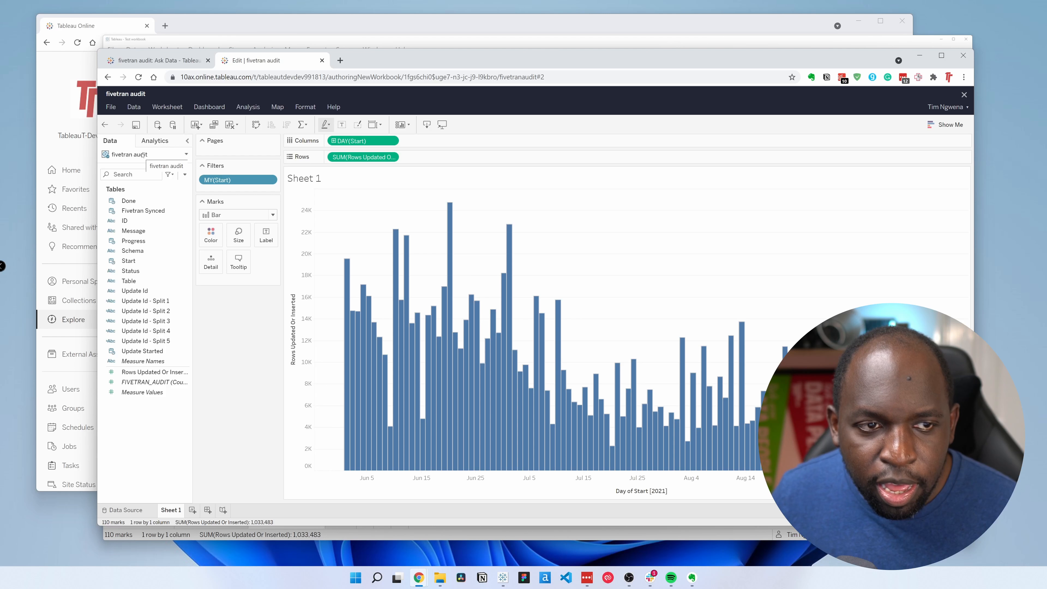
pyautogui.click(140, 60)
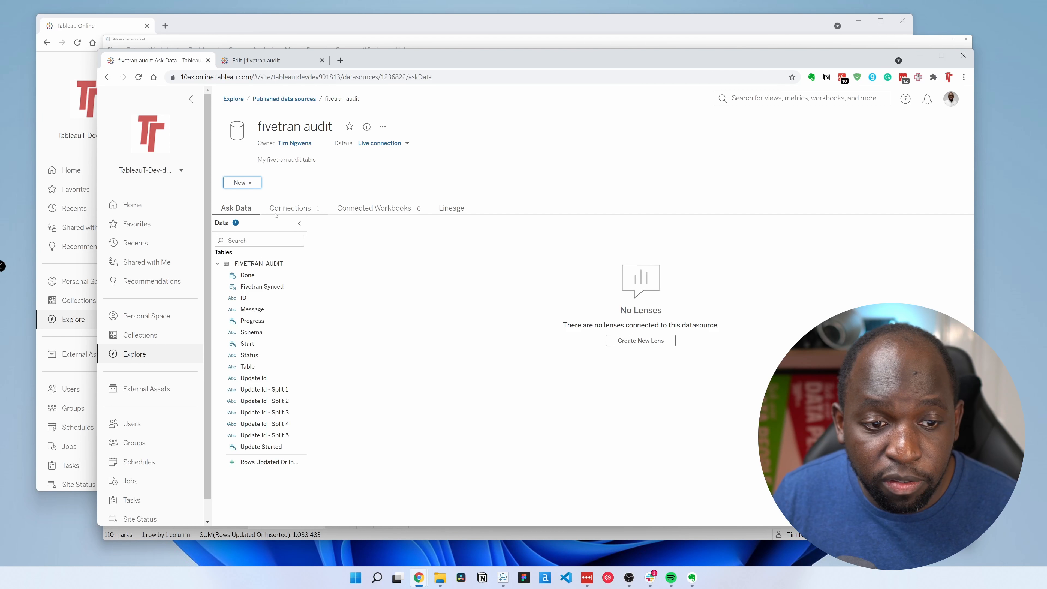
pyautogui.click(284, 209)
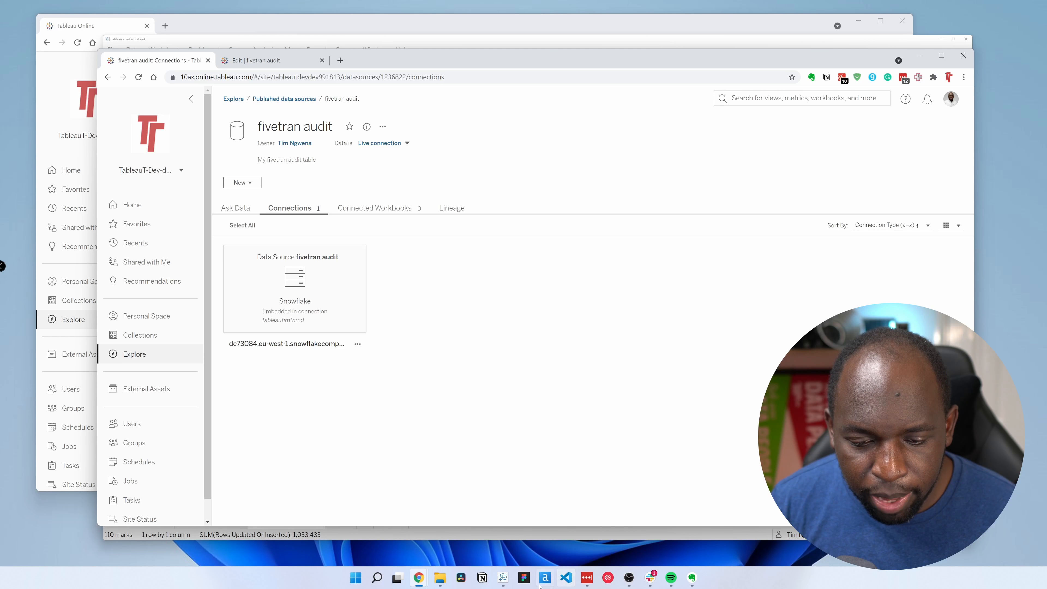
# Switch to Tableau Desktop, start publishing the fivetran audit data source to the server, and add the tag "this is a user prompt"
pyautogui.hotkey('alt', 'Tab')
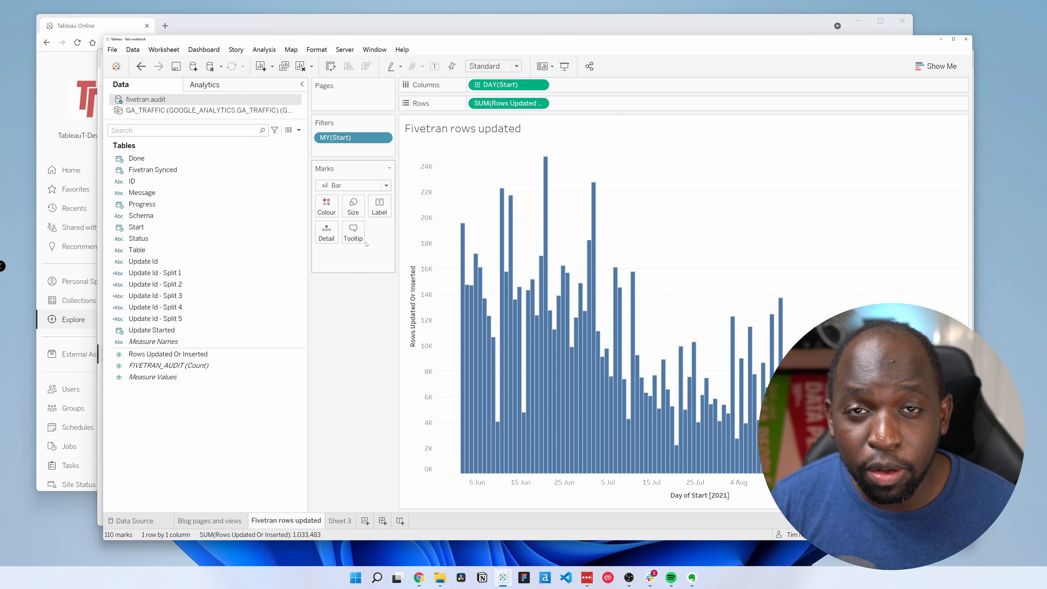
pyautogui.rightClick(199, 99)
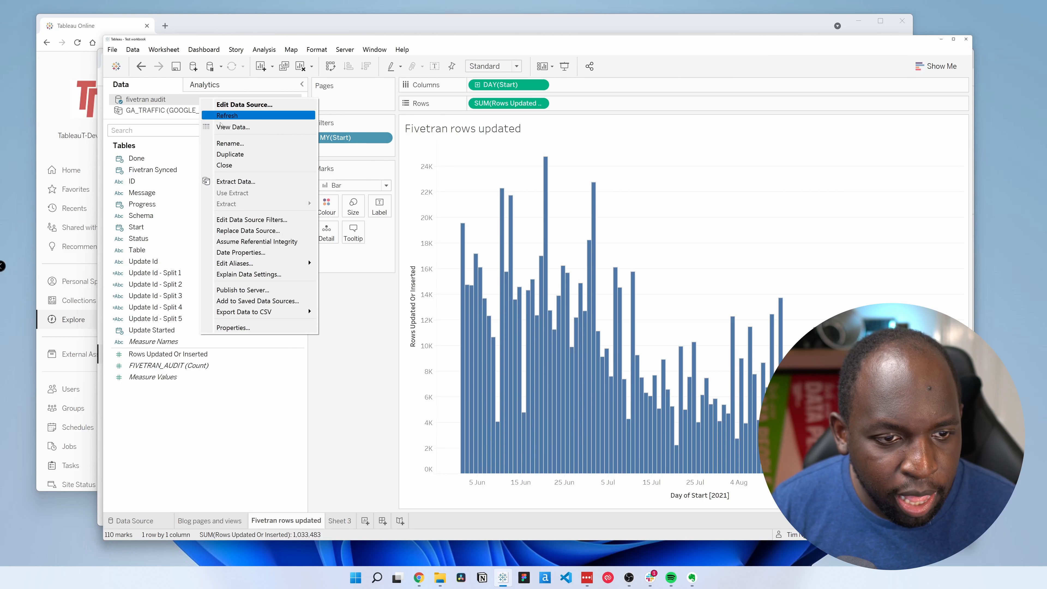
pyautogui.click(269, 290)
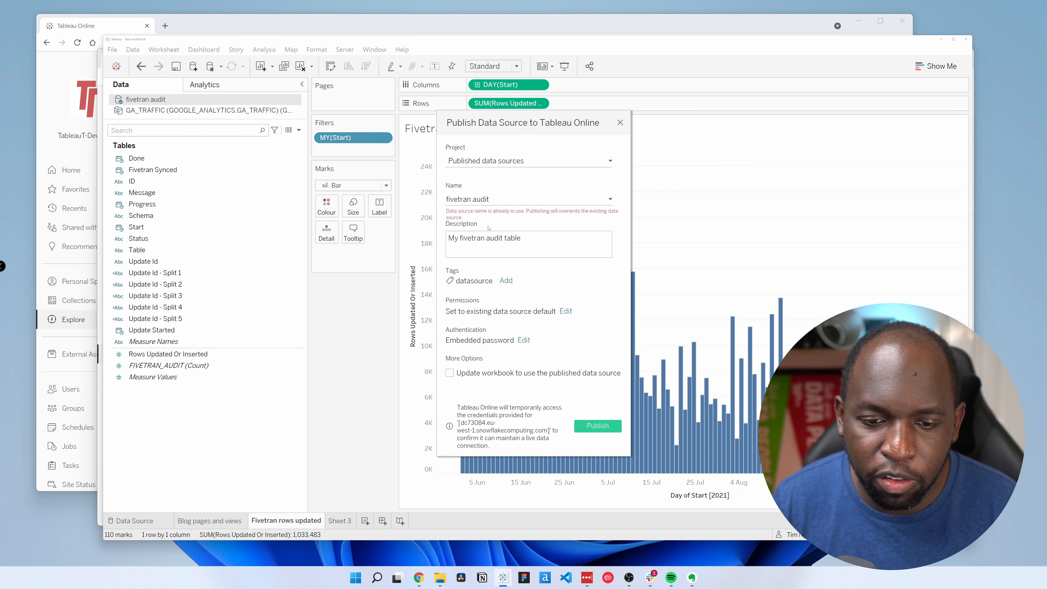
pyautogui.click(505, 281)
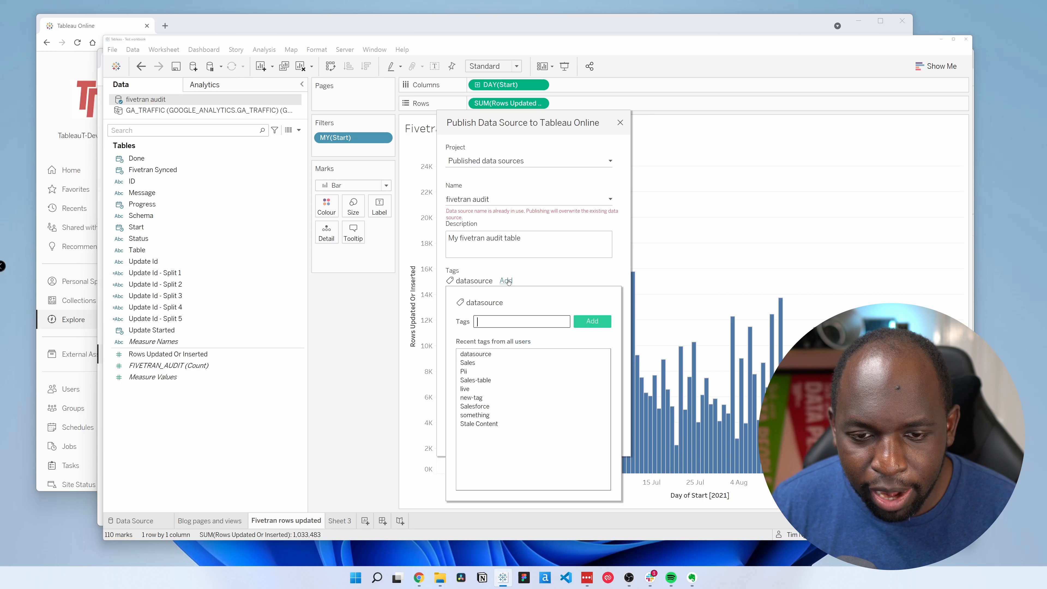
pyautogui.write('th')
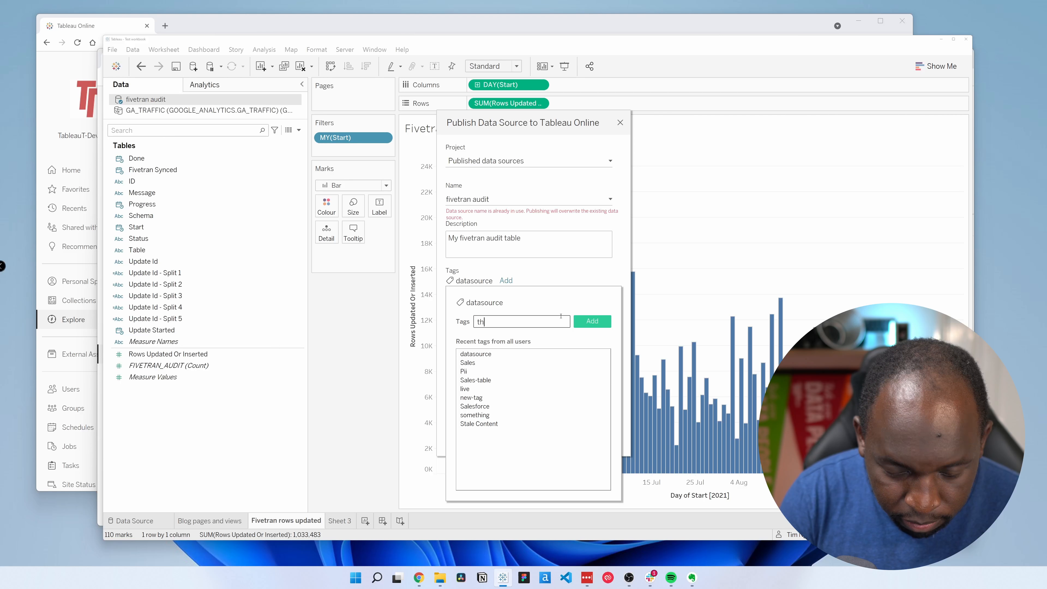
pyautogui.write('is is a ')
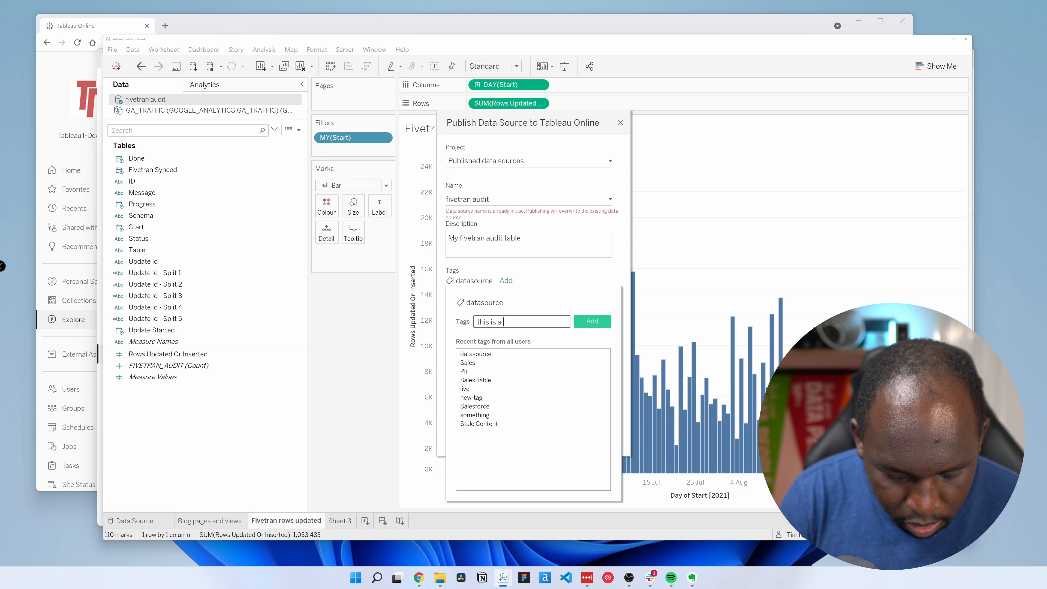
pyautogui.write('user prompt')
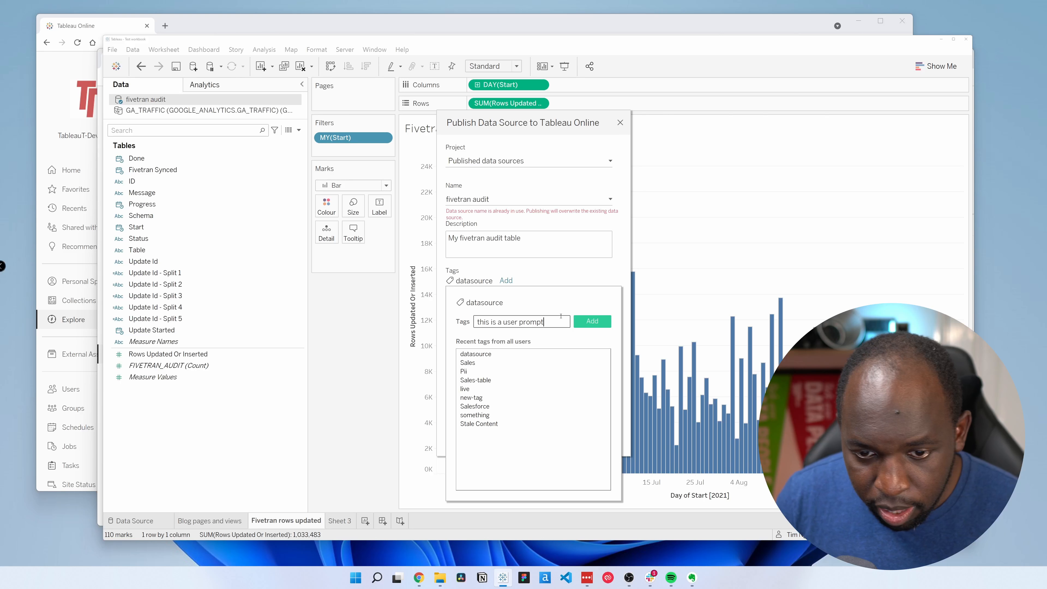
pyautogui.click(592, 321)
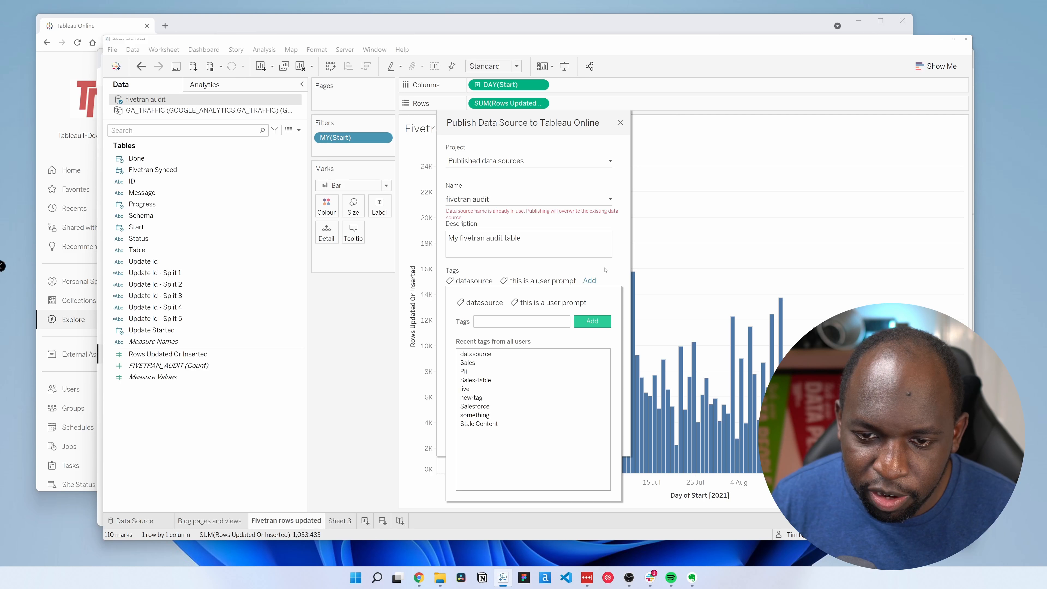
pyautogui.click(609, 317)
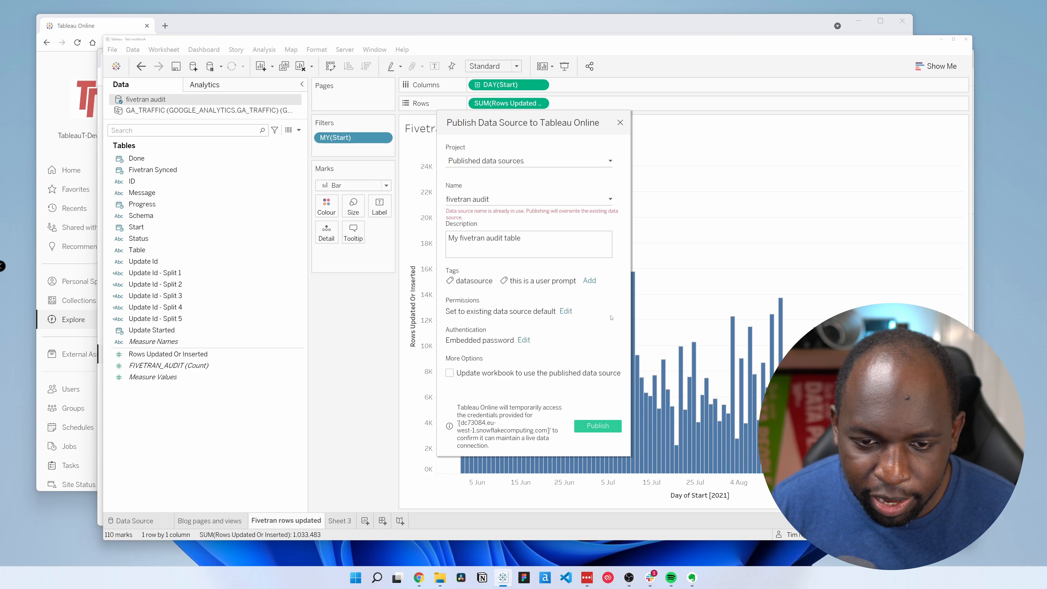
# Set the data source's authentication to Prompt user and enable updating the workbook to use the published data source
pyautogui.click(524, 340)
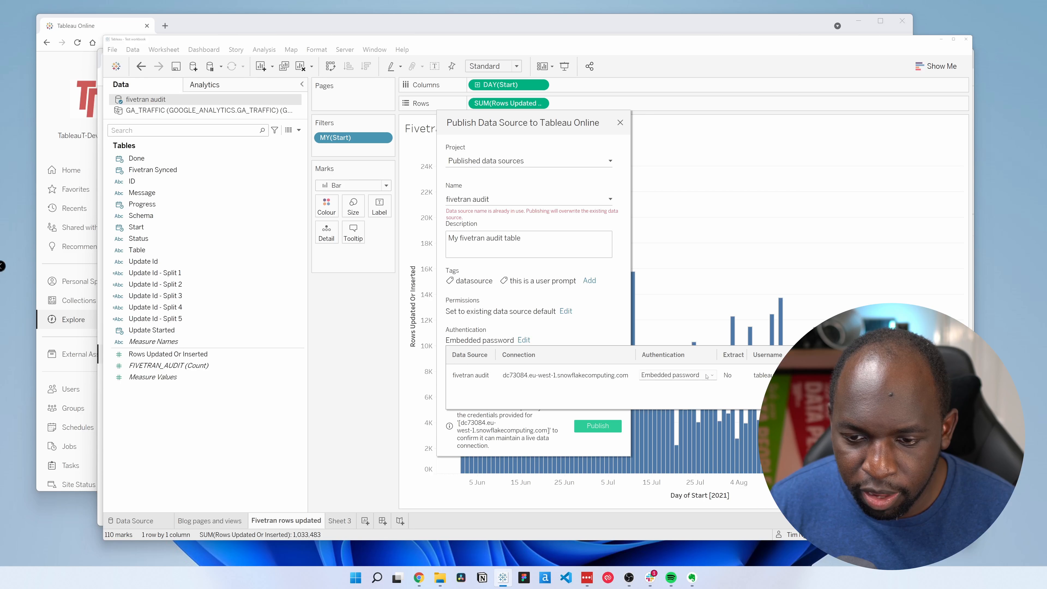
pyautogui.click(704, 384)
pyautogui.click(696, 387)
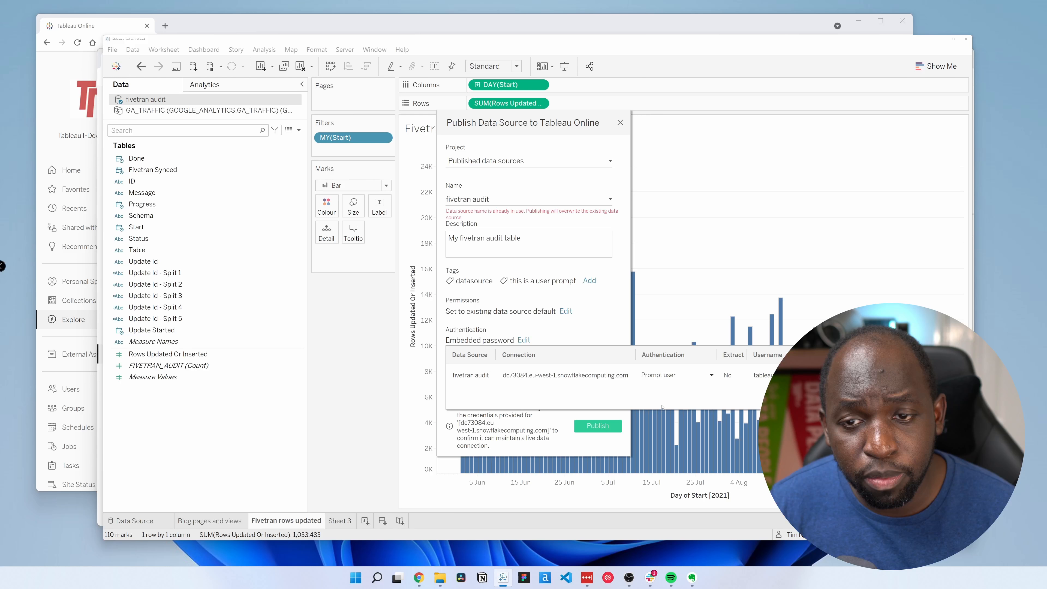
pyautogui.click(628, 337)
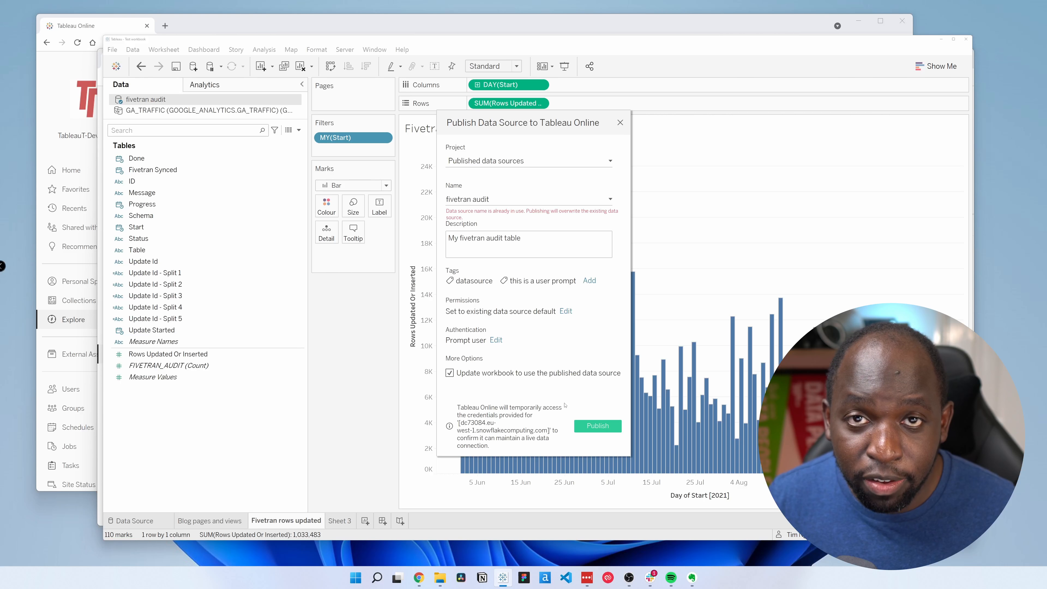
# Publish the fivetran audit data source, overwriting the existing one of that name, and dismiss the completion notice
pyautogui.click(597, 426)
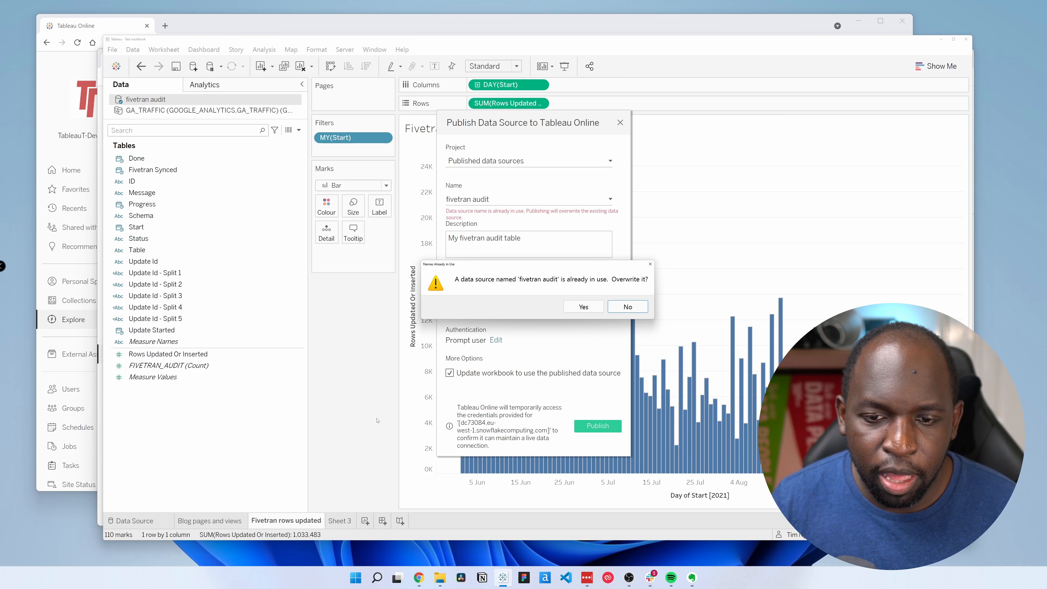
pyautogui.click(590, 310)
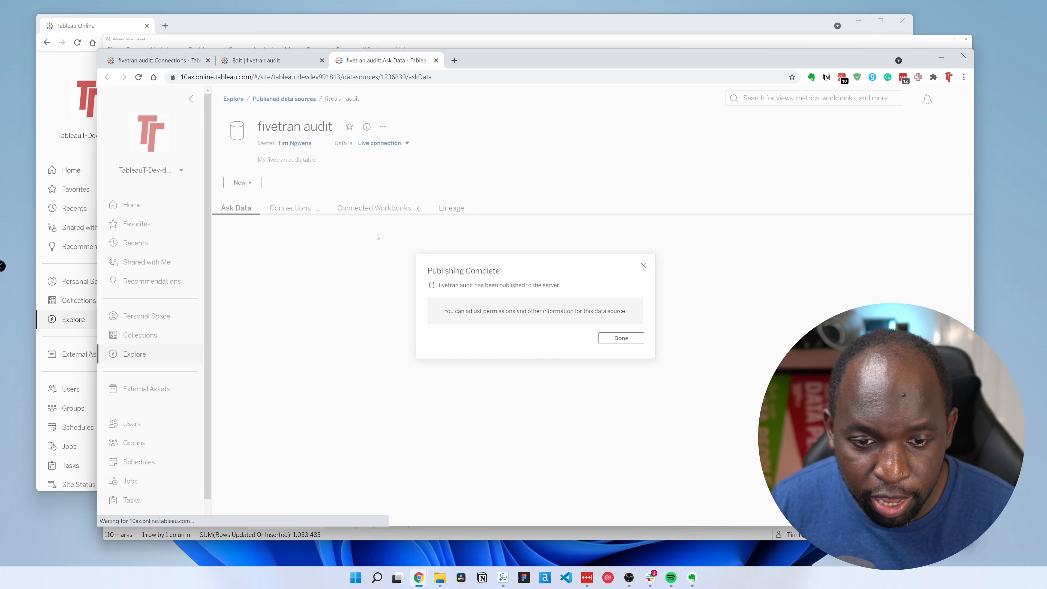
pyautogui.click(633, 336)
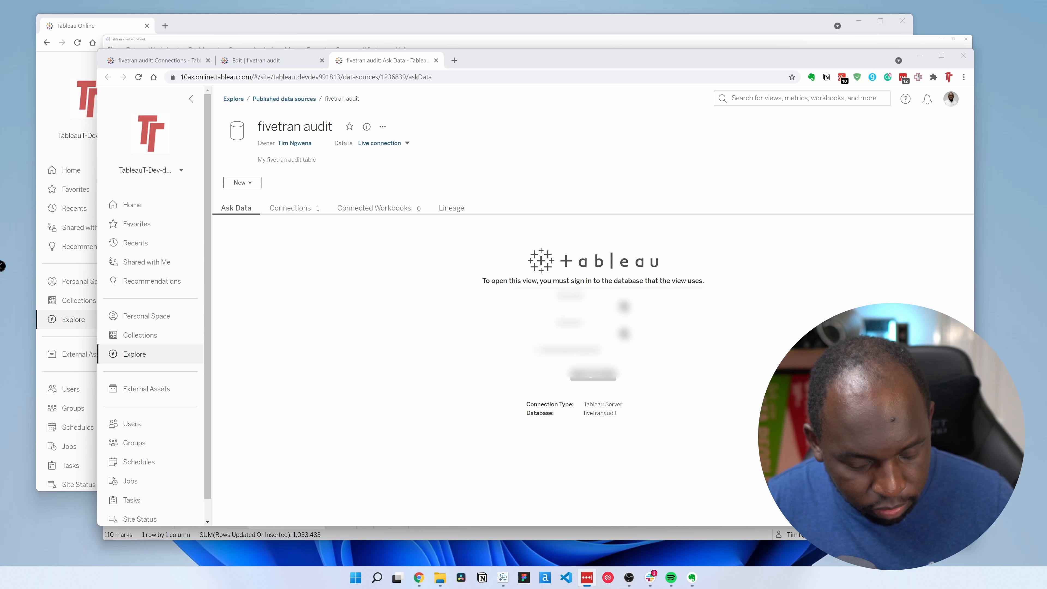
# Sign in to the fivetran audit database with the database username and password, and decline saving the credentials in LastPass
pyautogui.click(620, 306)
pyautogui.hotkey('ctrl', 'v')
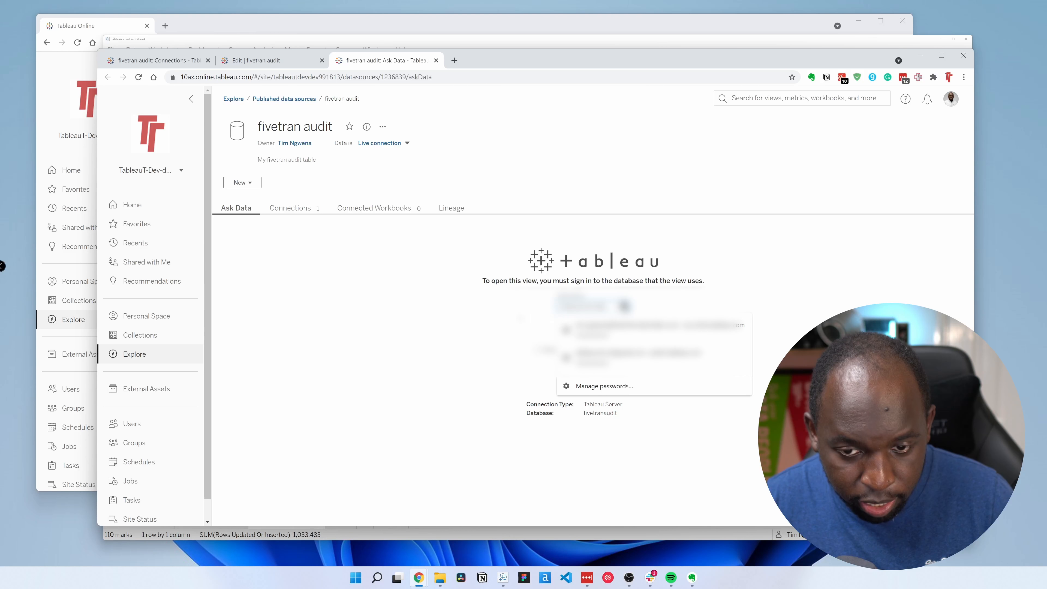
pyautogui.hotkey('alt', 'Tab')
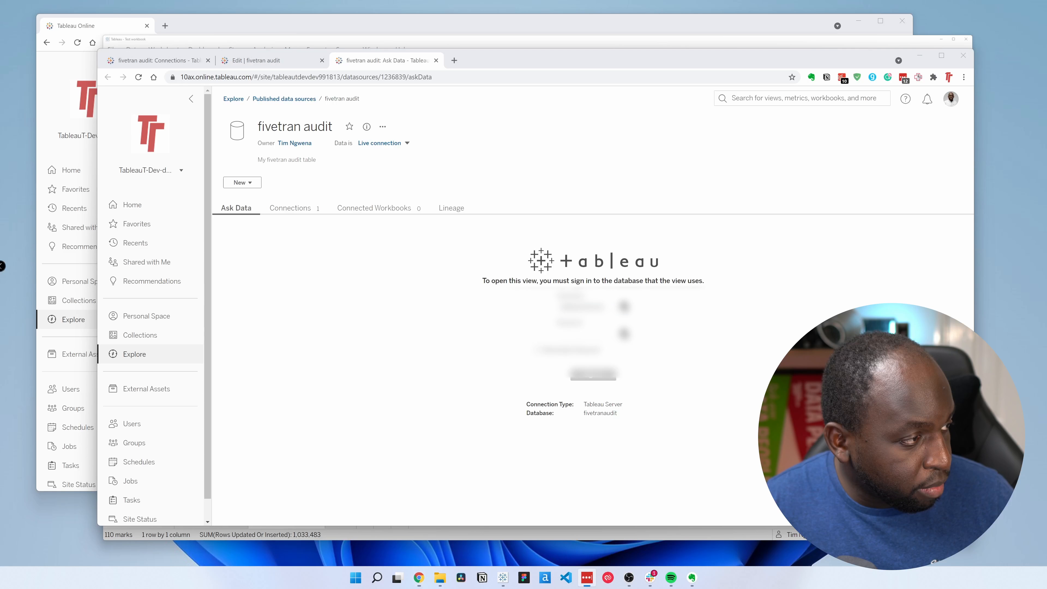
pyautogui.click(624, 333)
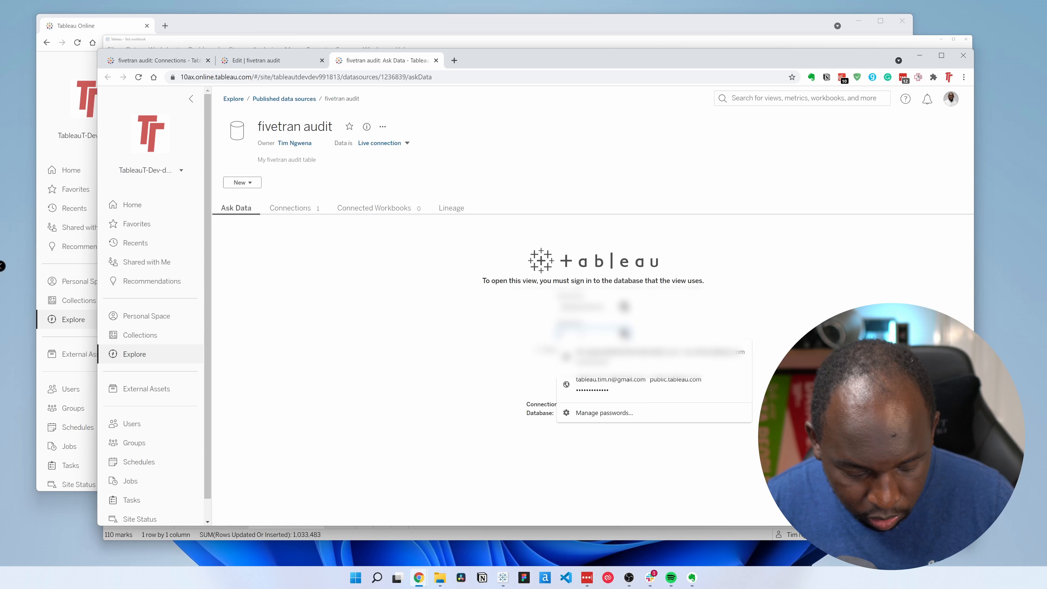
pyautogui.hotkey('ctrl', 'v')
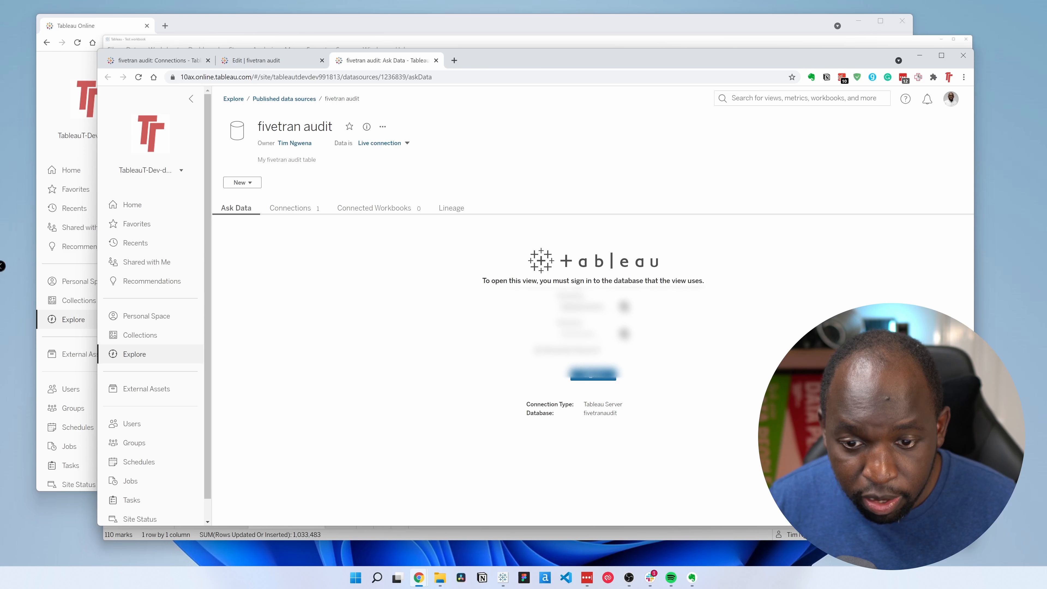
pyautogui.click(593, 373)
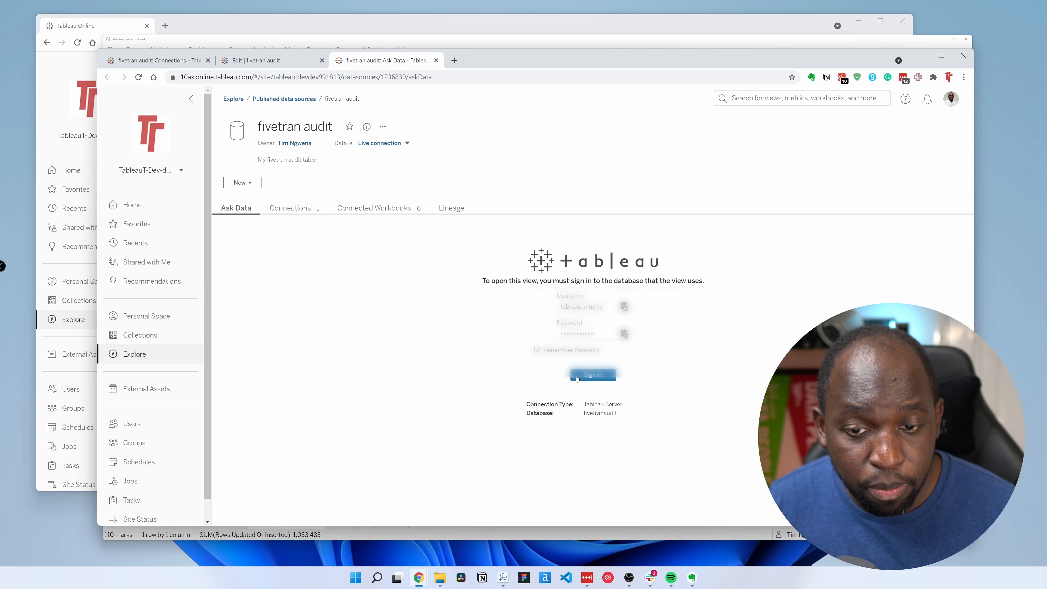
pyautogui.click(596, 376)
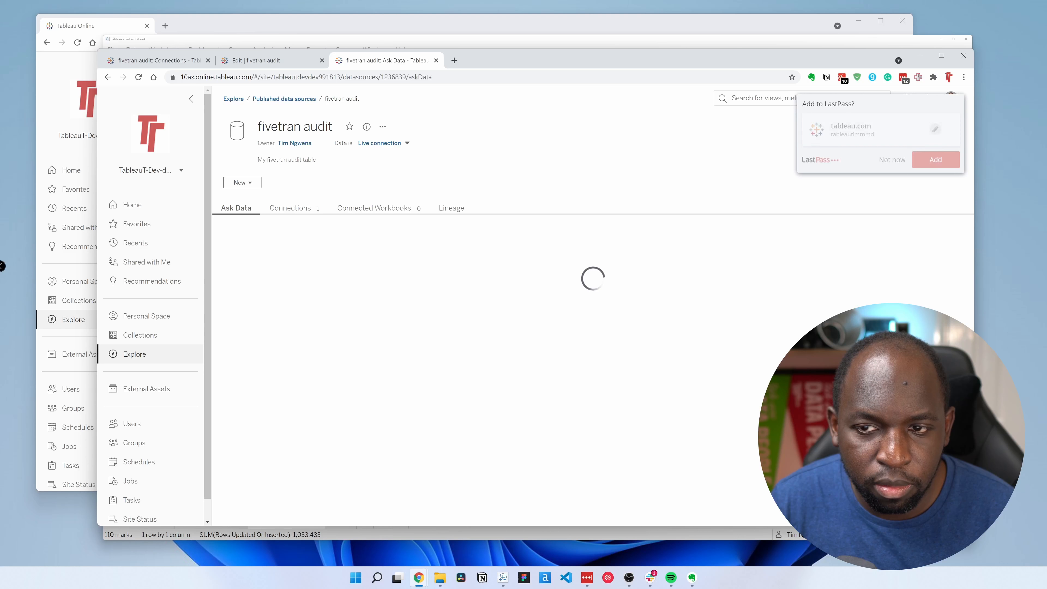
pyautogui.click(893, 159)
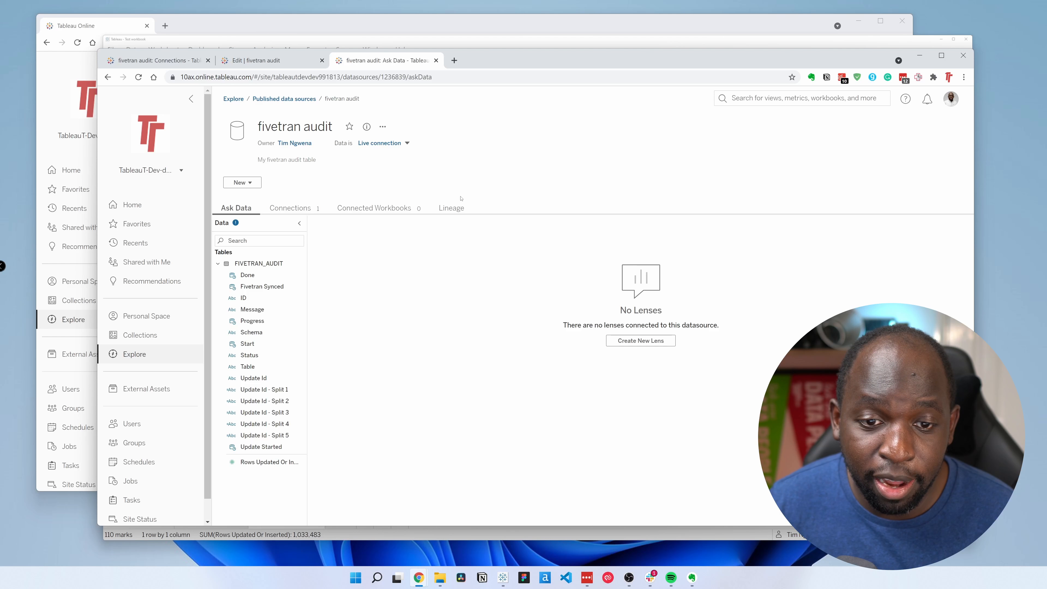
# From the data source's lineage, give the Update Id - Split 1 field the description "Write a new description" and save it
pyautogui.click(451, 208)
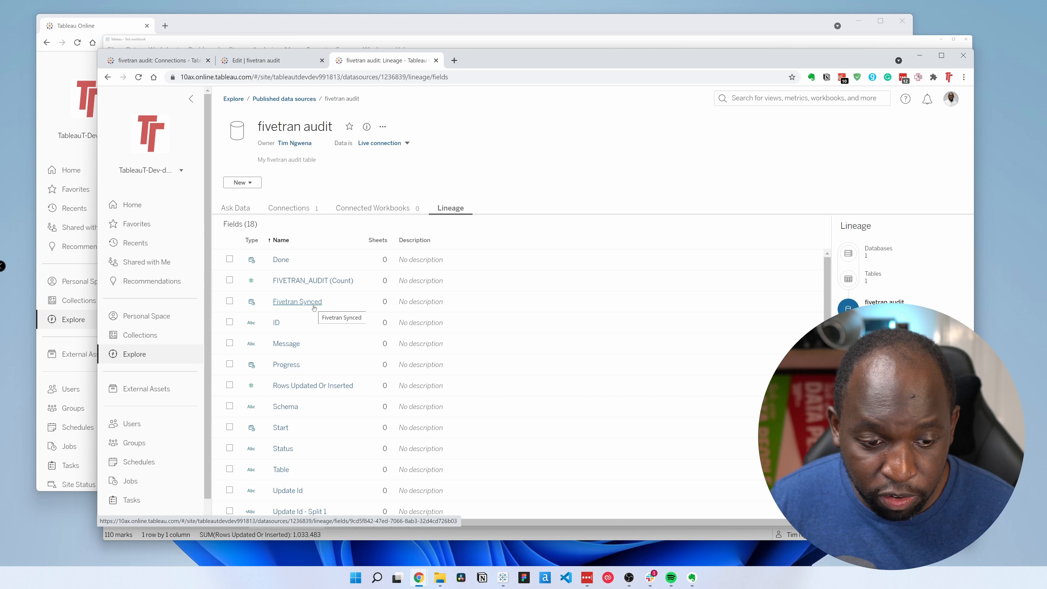
pyautogui.scroll(-3, 314, 308)
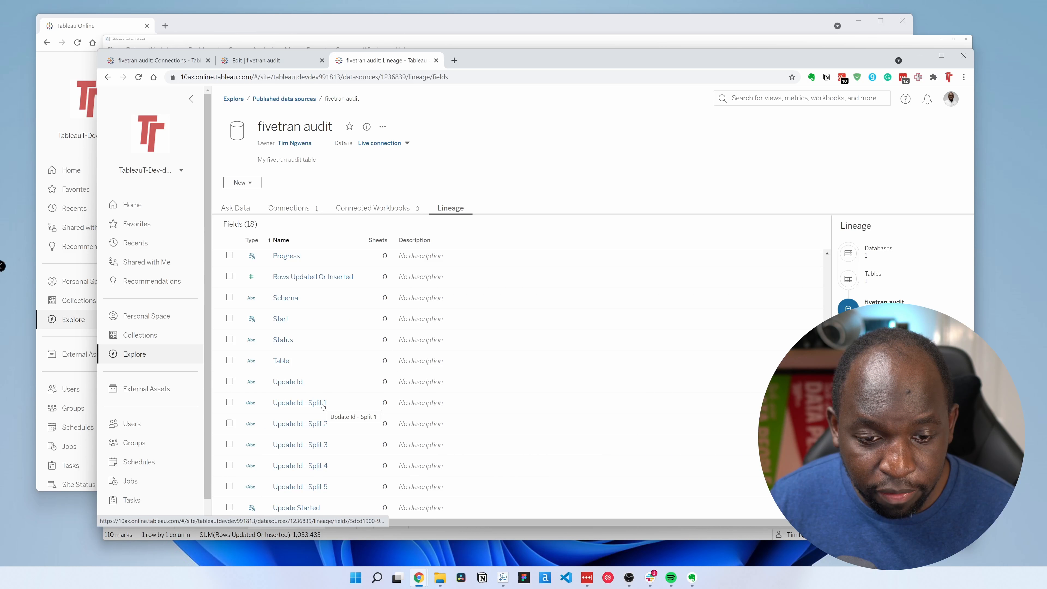
pyautogui.click(323, 407)
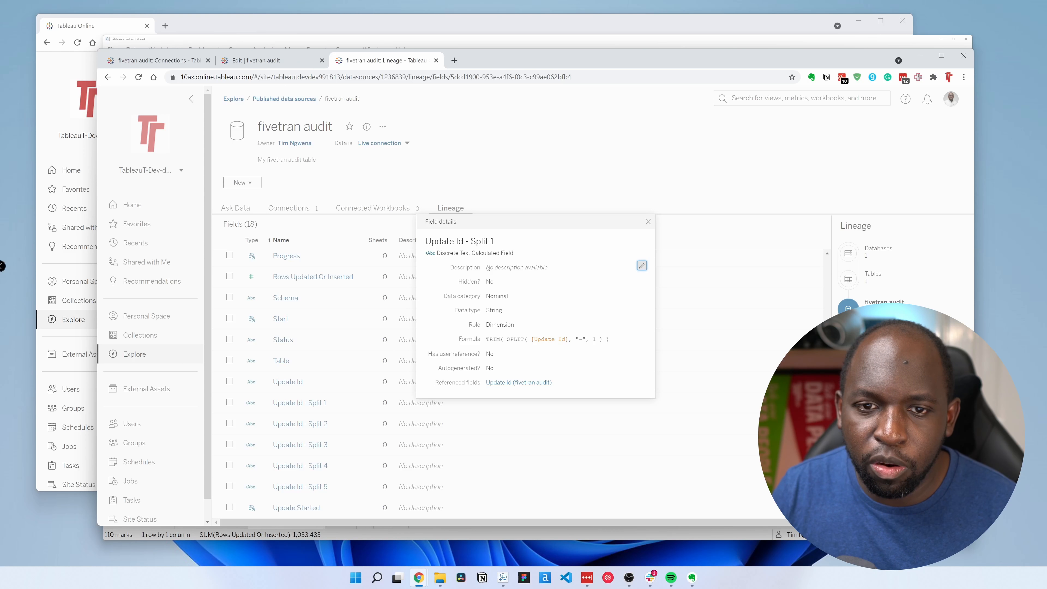
pyautogui.click(641, 266)
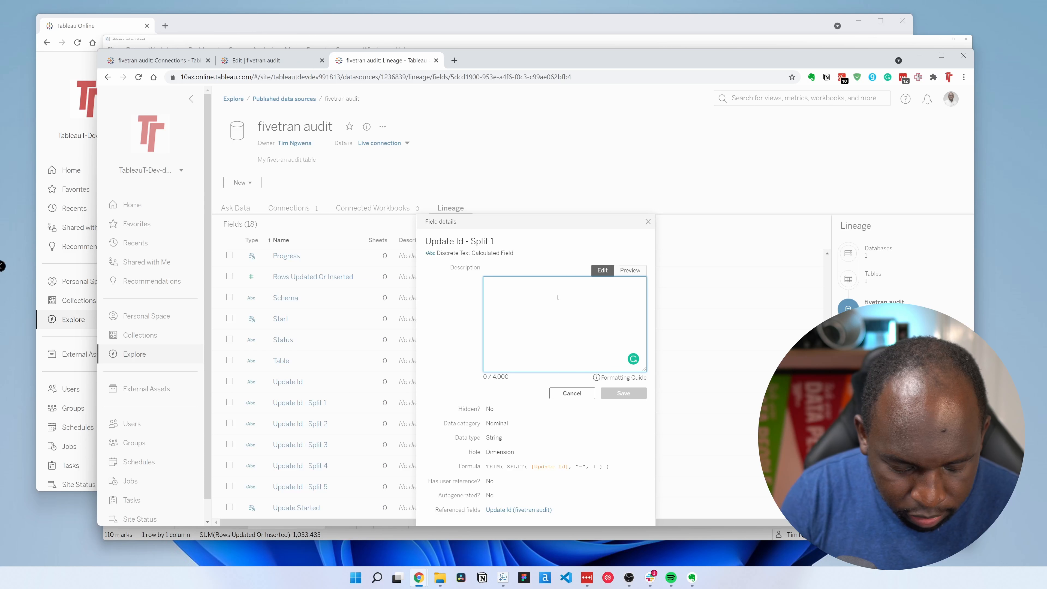
pyautogui.write('Write a new d')
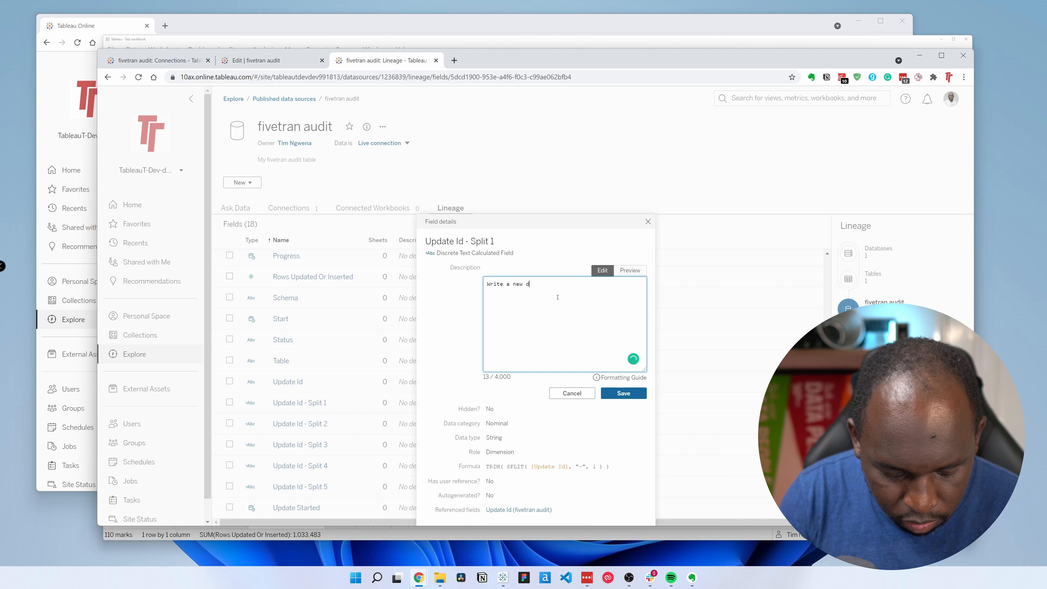
pyautogui.write('escription')
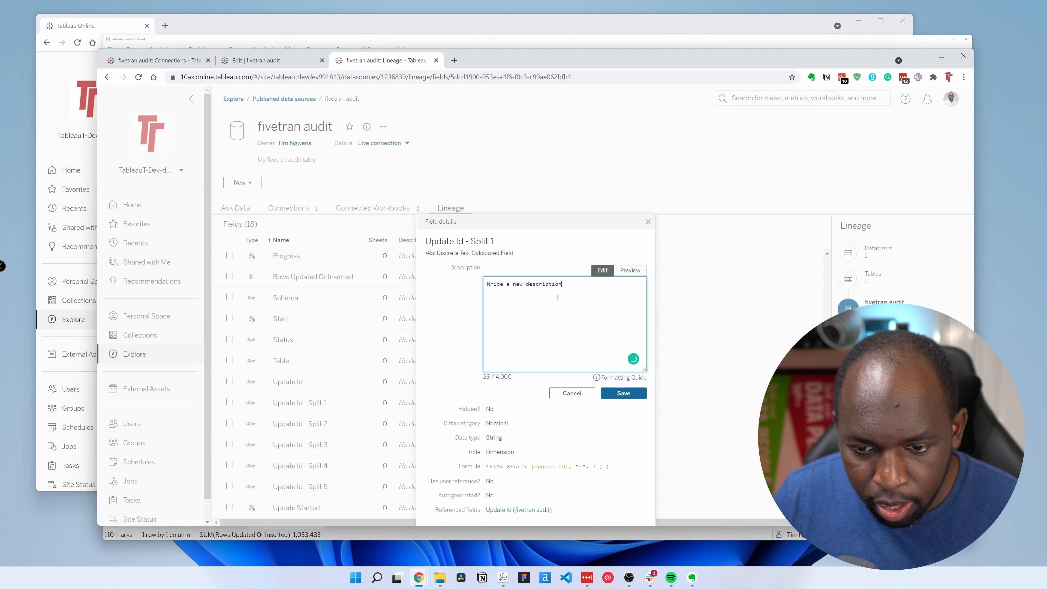
pyautogui.click(624, 393)
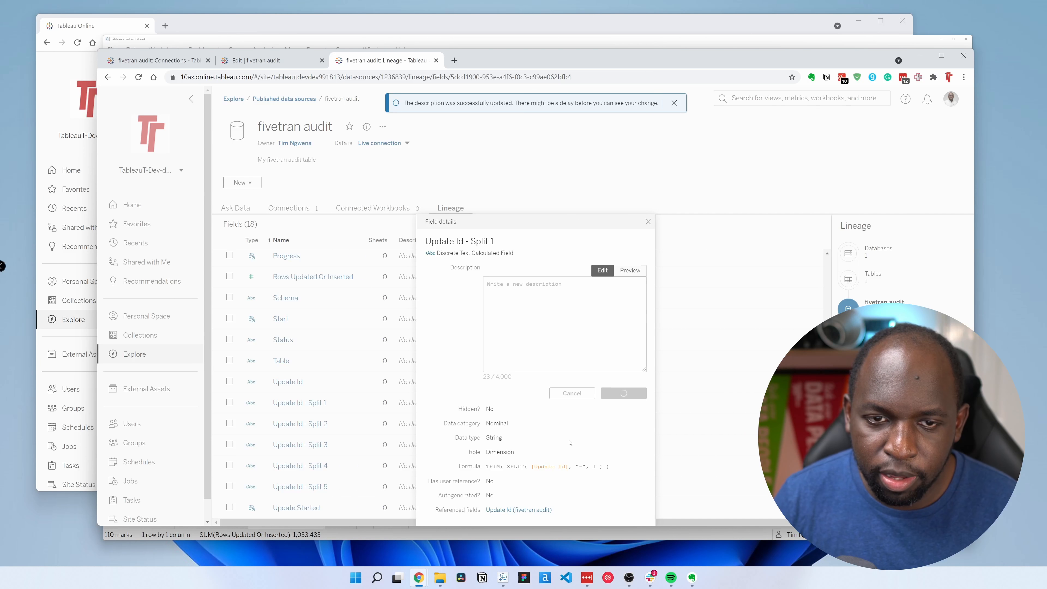
pyautogui.click(647, 221)
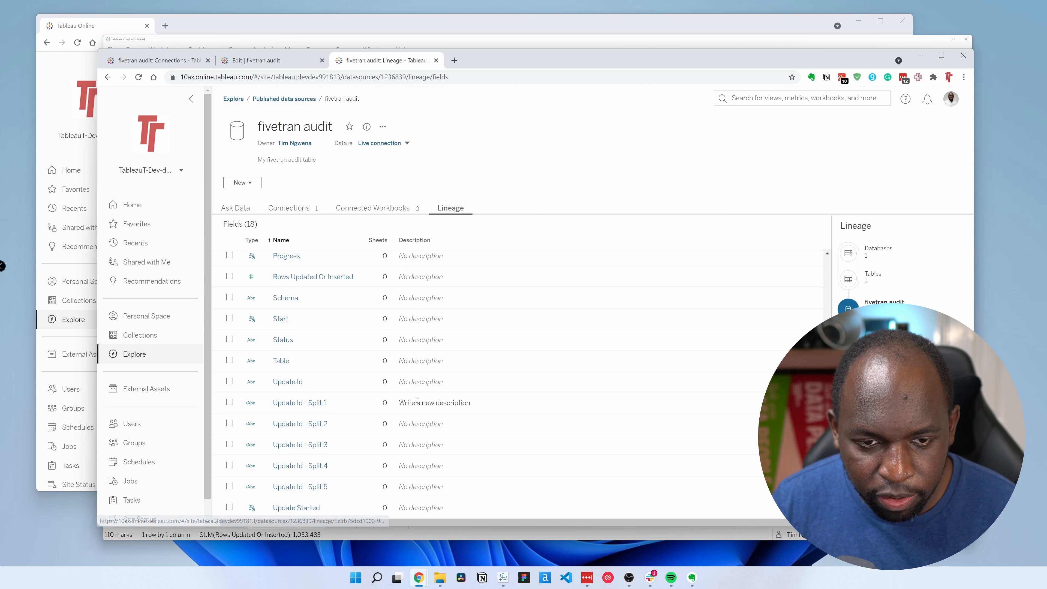
pyautogui.click(316, 403)
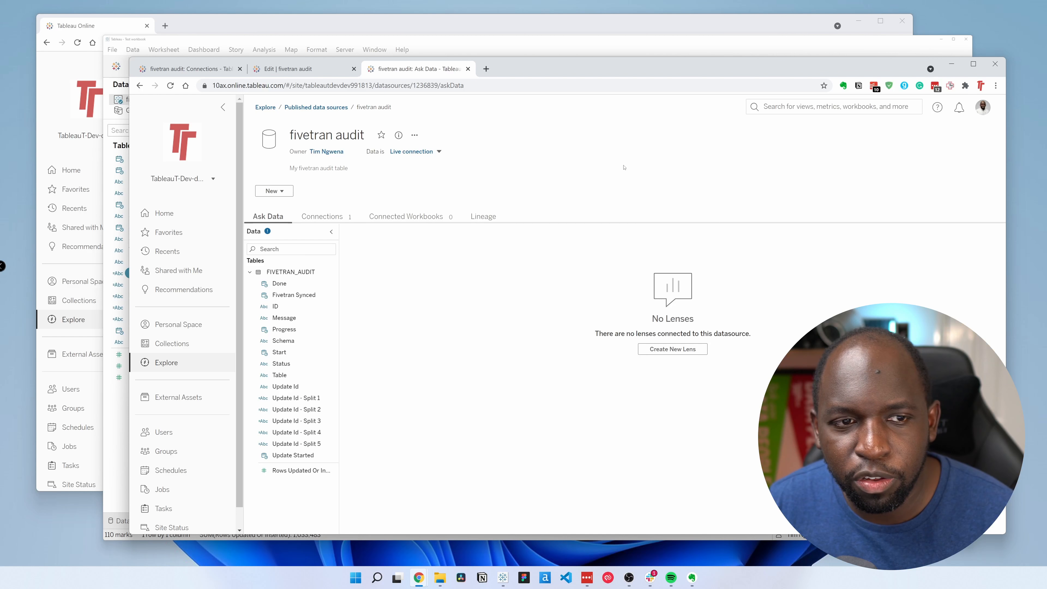
# Switch to Tableau Desktop and create a local copy of the fivetran audit data source in the Desktop folder as "fivetran audit"
pyautogui.click(308, 41)
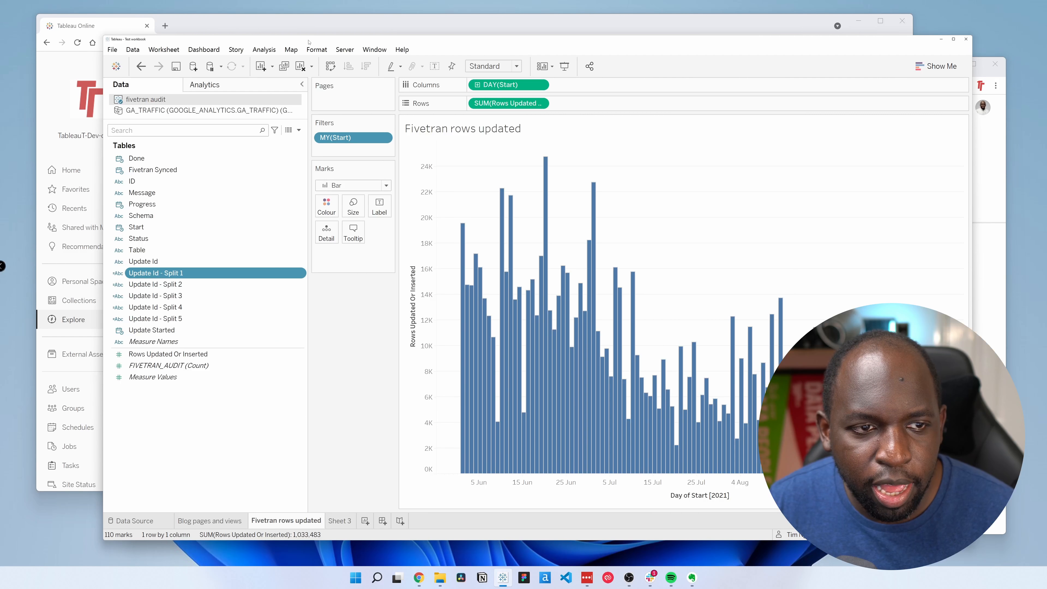
pyautogui.rightClick(159, 101)
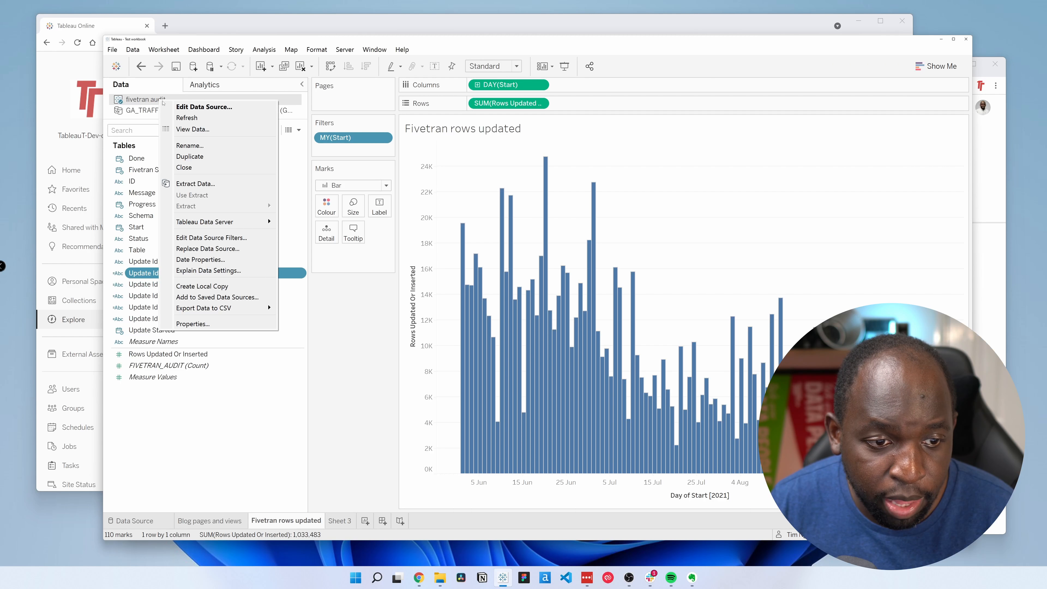
pyautogui.click(237, 287)
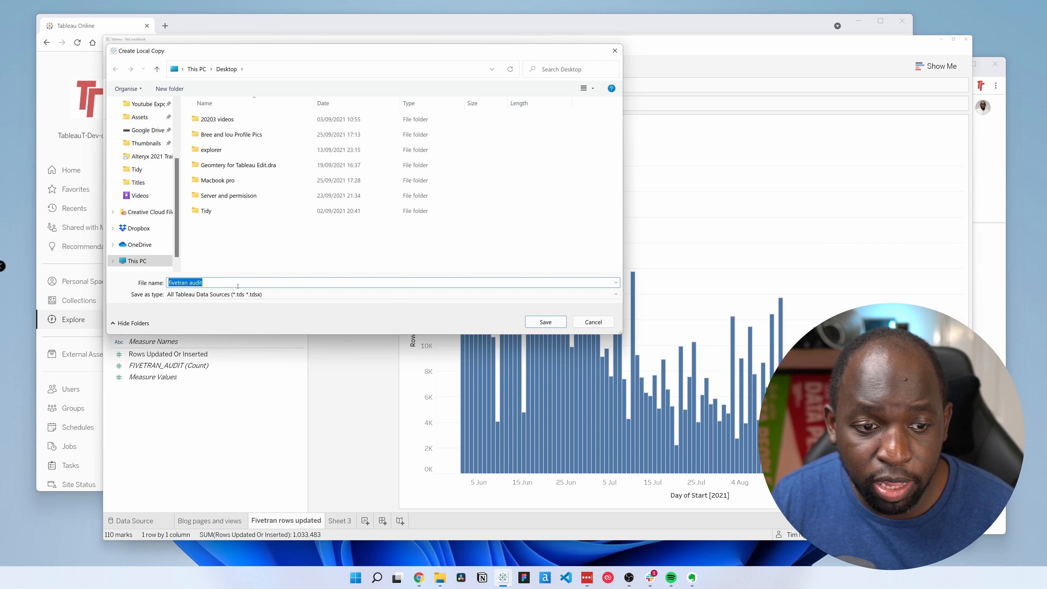
pyautogui.click(247, 295)
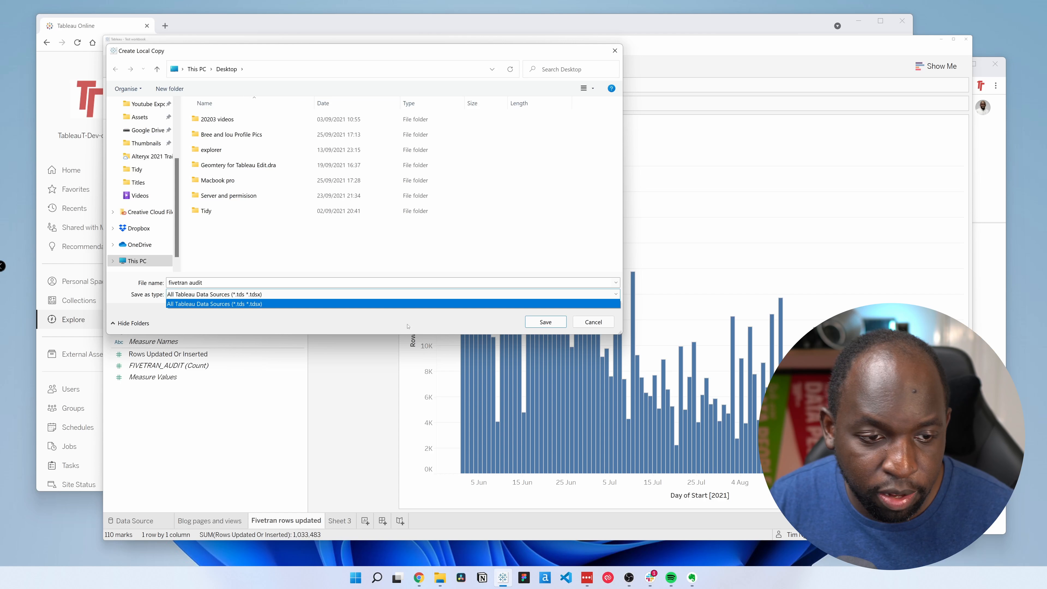
pyautogui.click(326, 304)
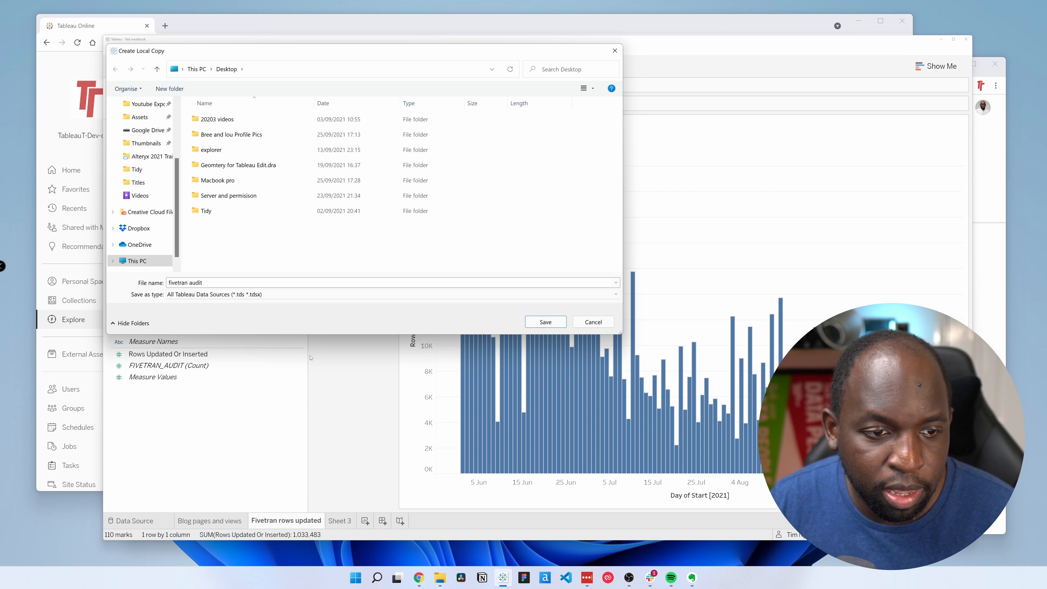
pyautogui.click(546, 322)
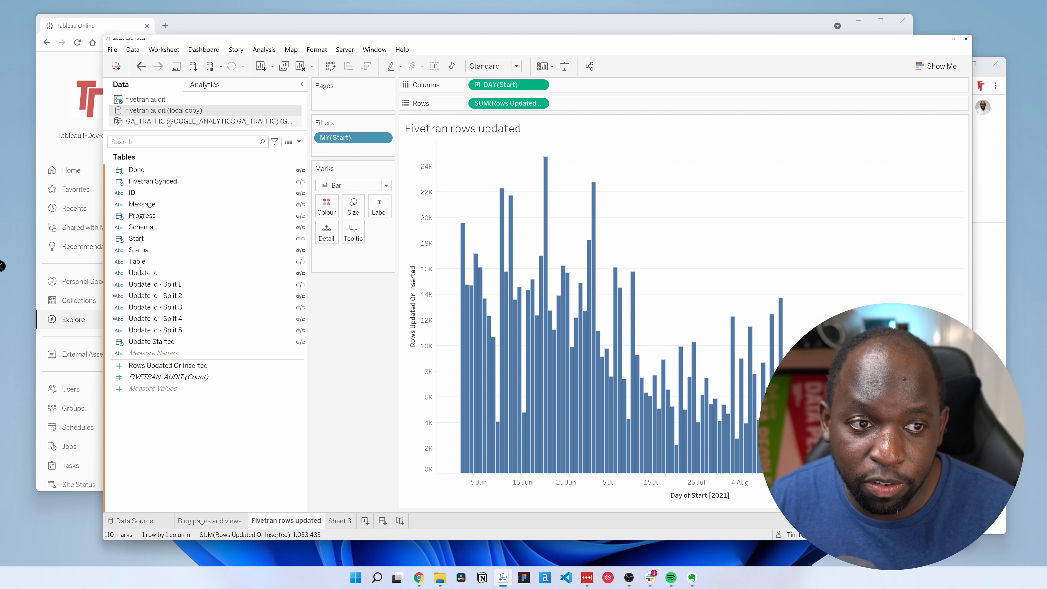
# Replace the fivetran audit data source with fivetran audit (local copy) in all worksheets
pyautogui.rightClick(153, 101)
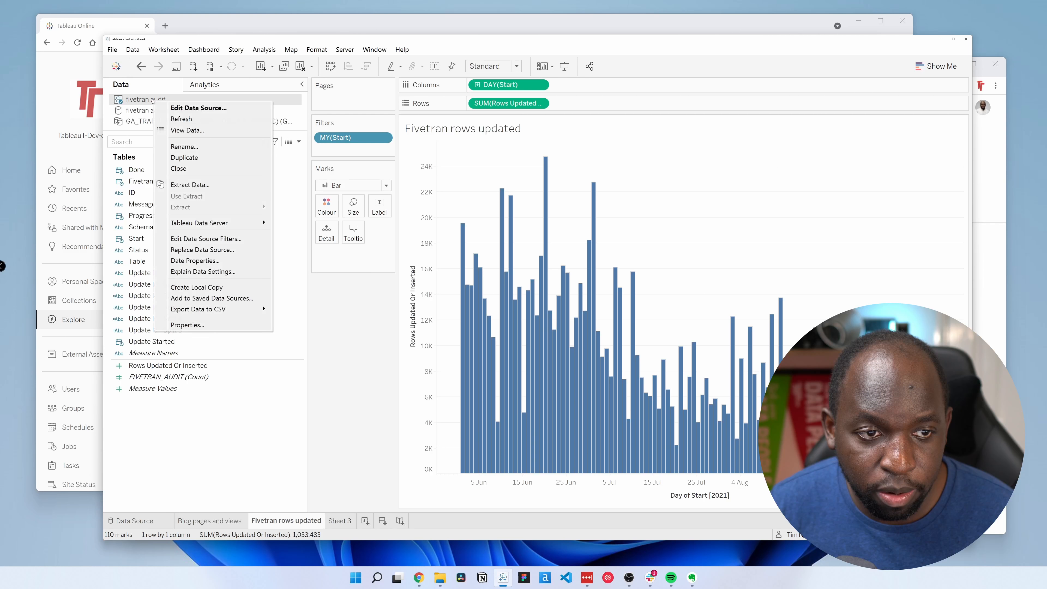
pyautogui.click(215, 249)
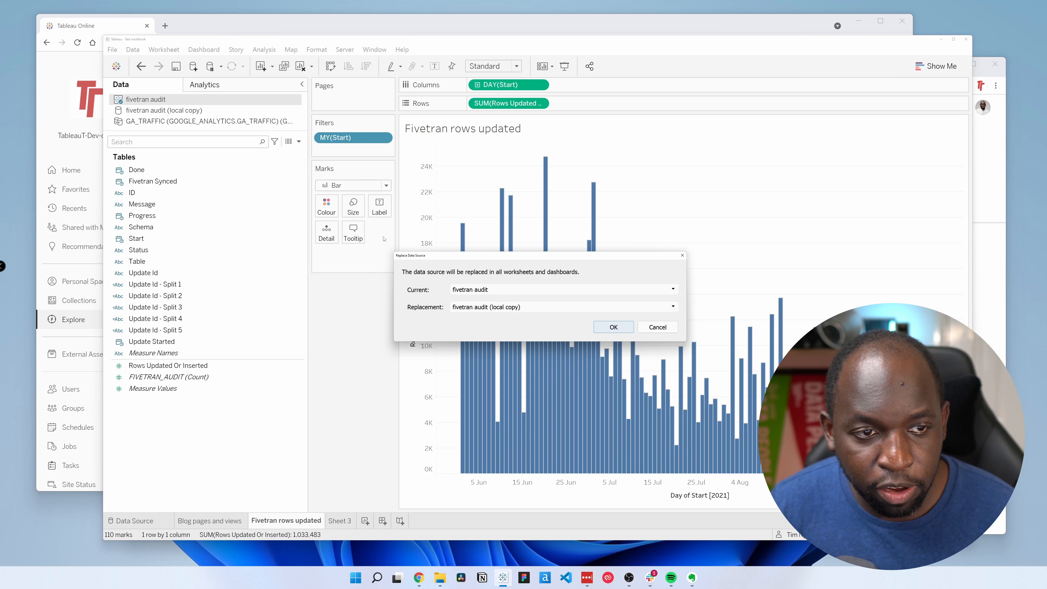
pyautogui.press('Return')
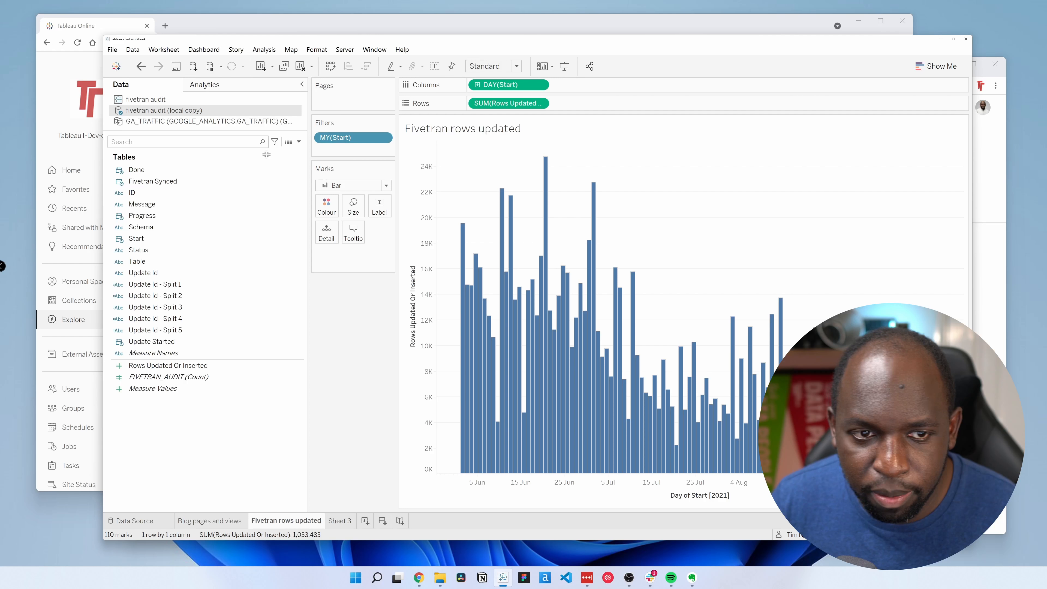
# From the Blog pages and views sheet, start publishing the GA_TRAFFIC data source to the server with the description "Say this is an extract"
pyautogui.rightClick(226, 121)
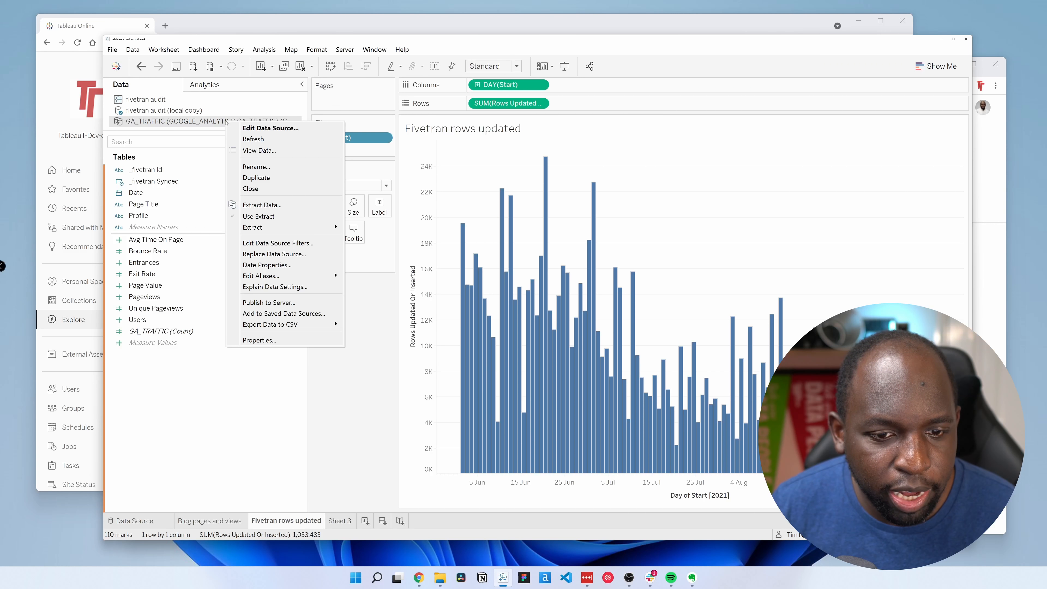
pyautogui.press('Escape')
pyautogui.click(210, 521)
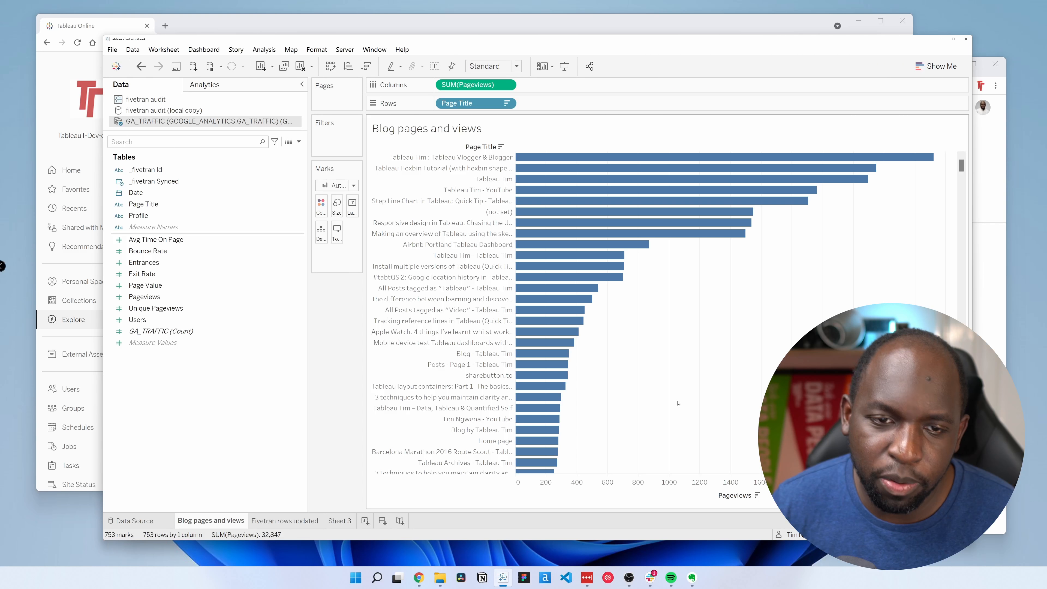
pyautogui.moveTo(550, 399)
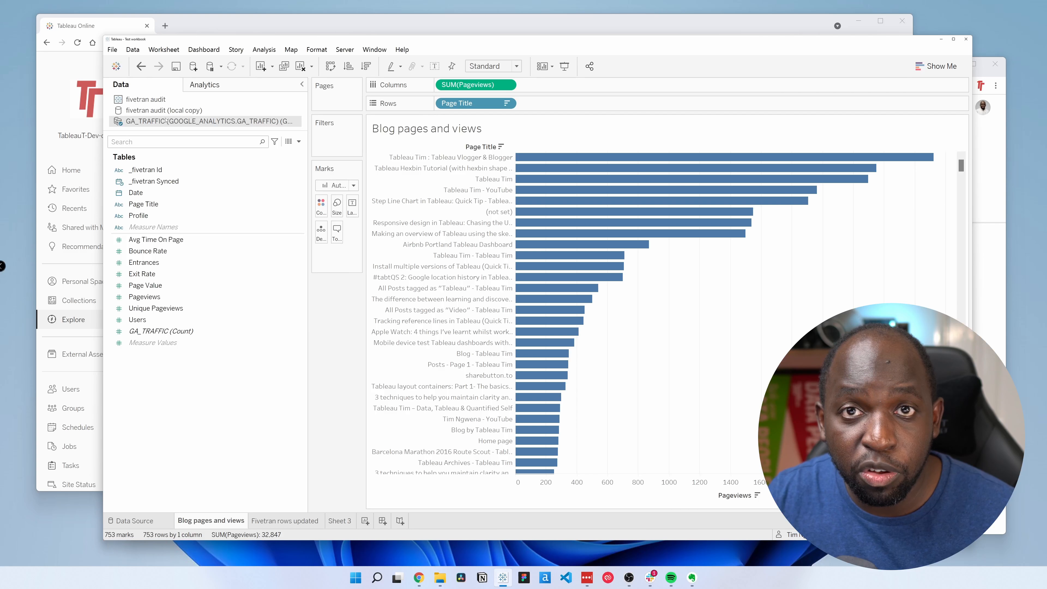
pyautogui.rightClick(189, 120)
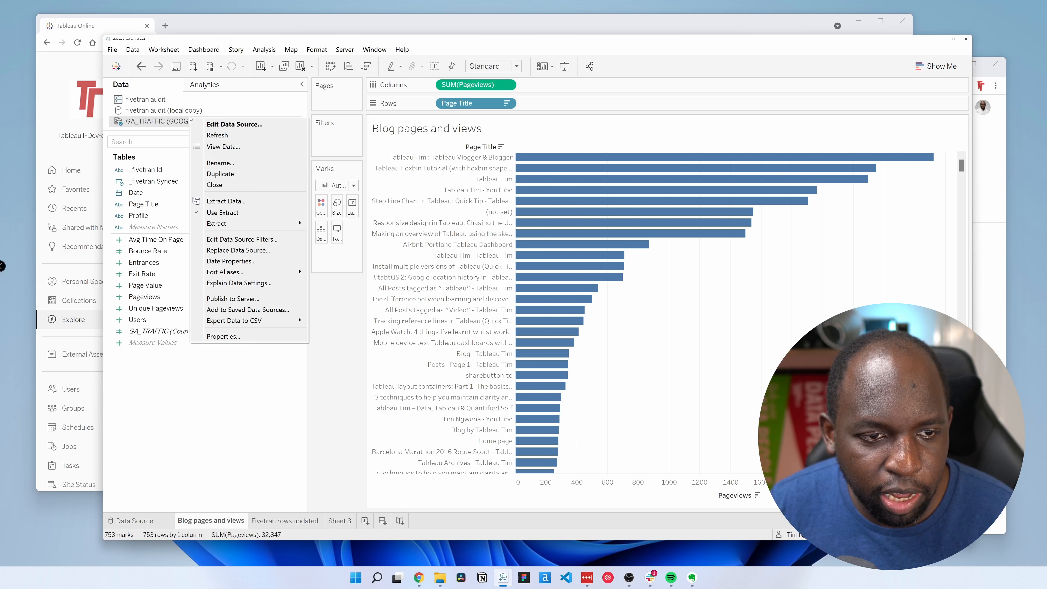
pyautogui.click(254, 299)
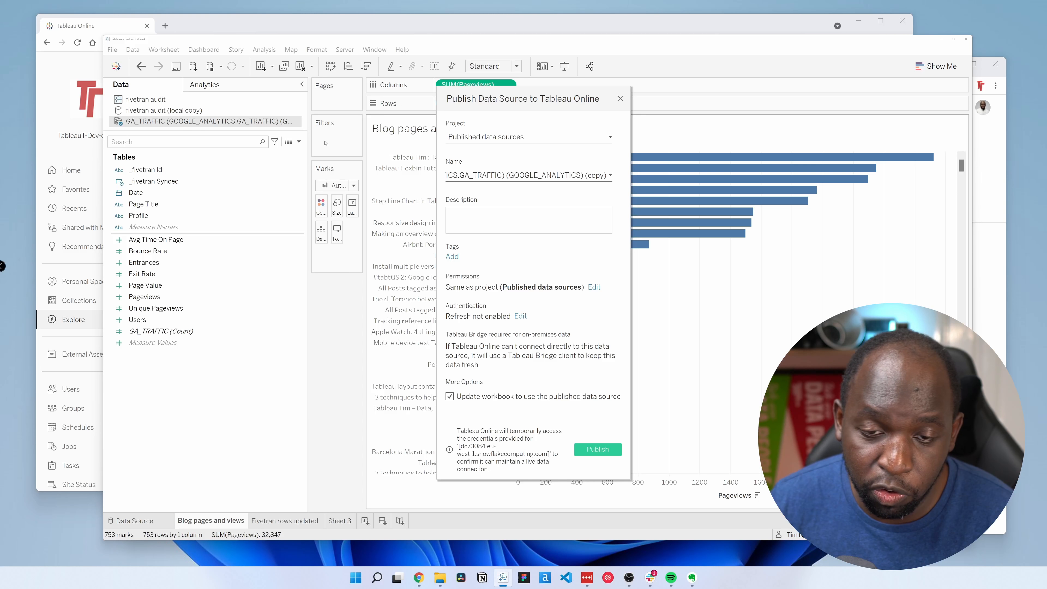
pyautogui.click(585, 210)
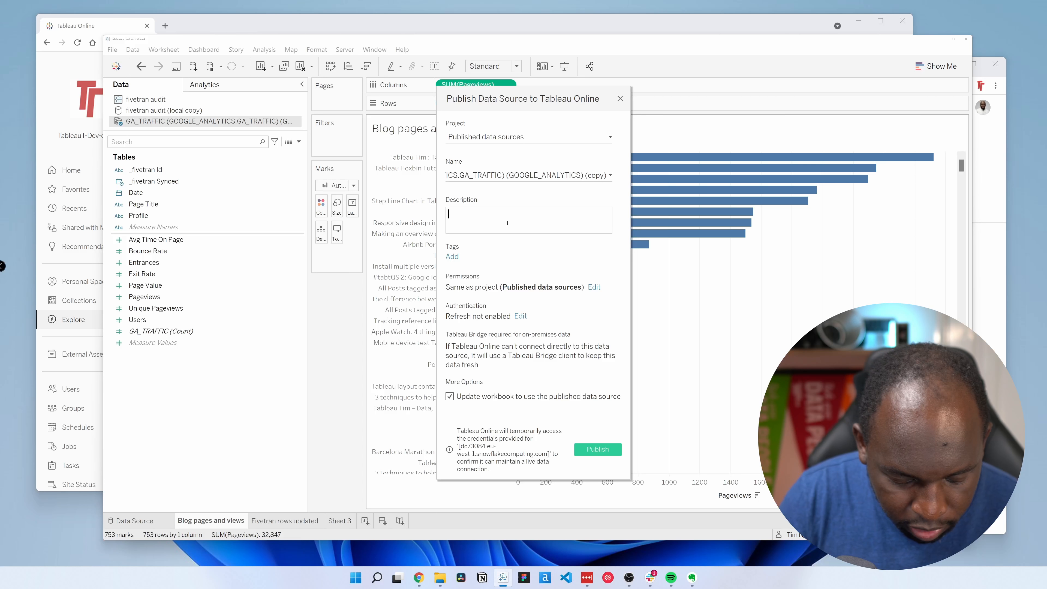
pyautogui.write('Say this is')
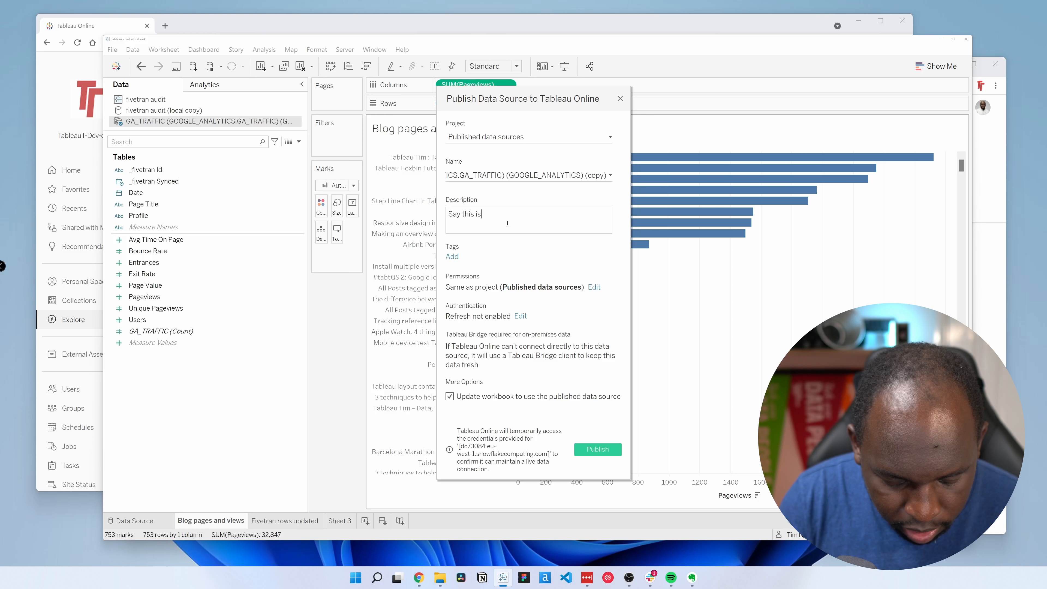
pyautogui.write(' an extract')
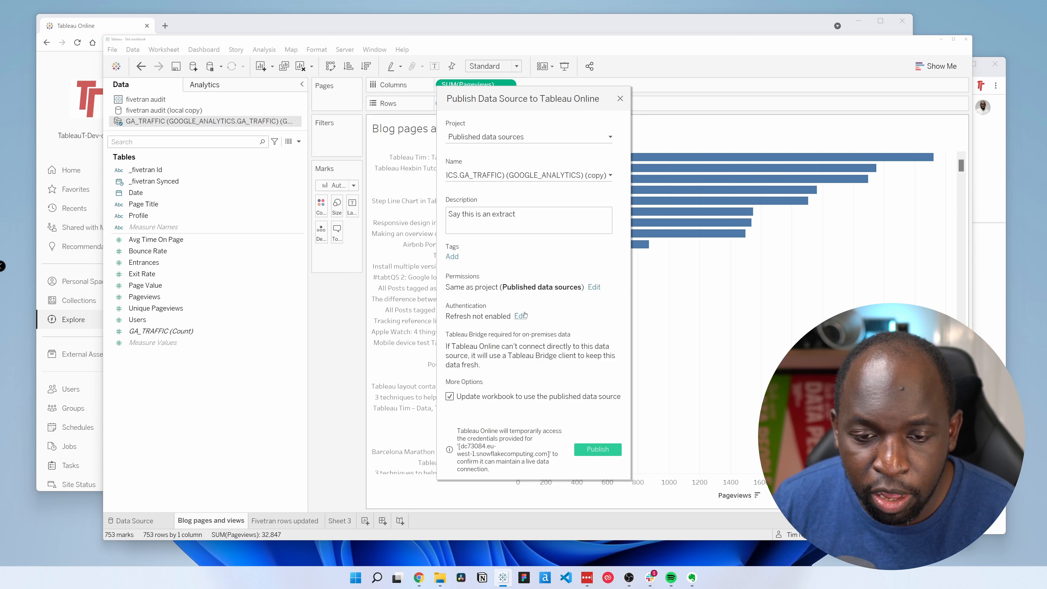
# Set the authentication to Allow refresh access and publish the GA_TRAFFIC data source to the Published data sources project
pyautogui.click(521, 316)
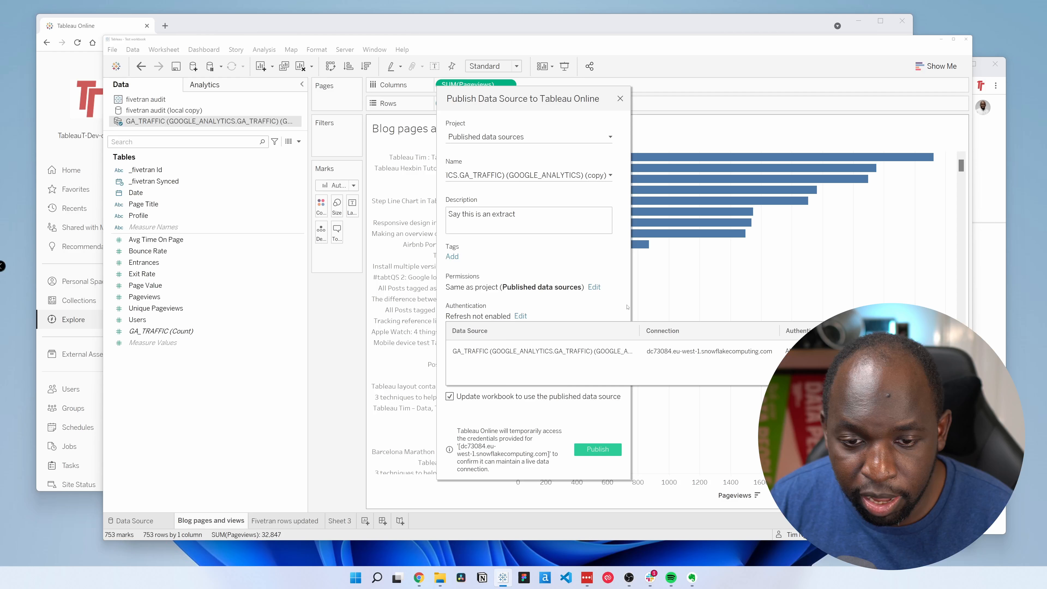
pyautogui.click(609, 312)
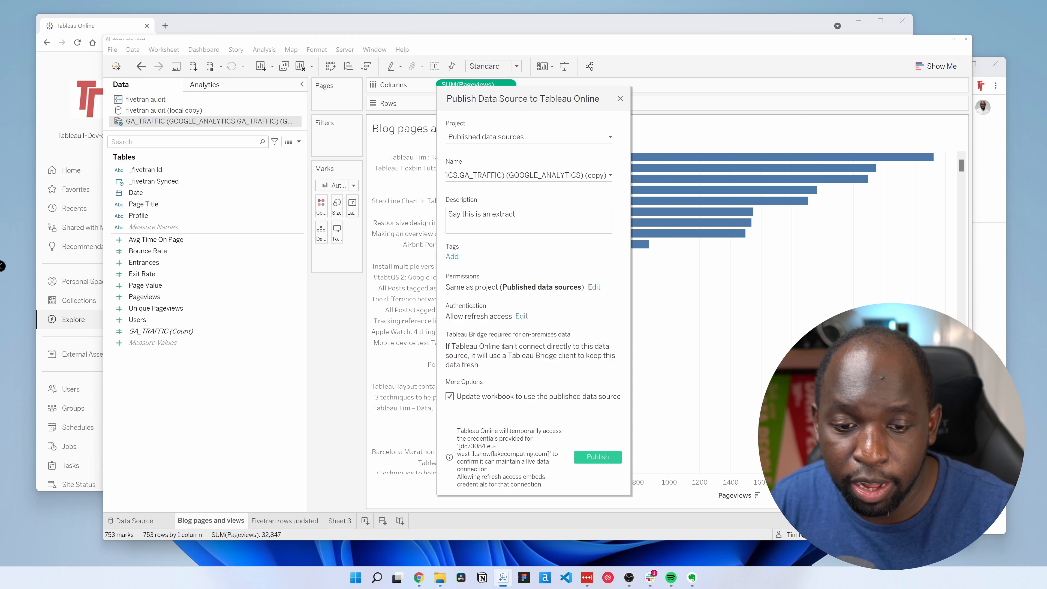
pyautogui.hscroll(1, 504, 347)
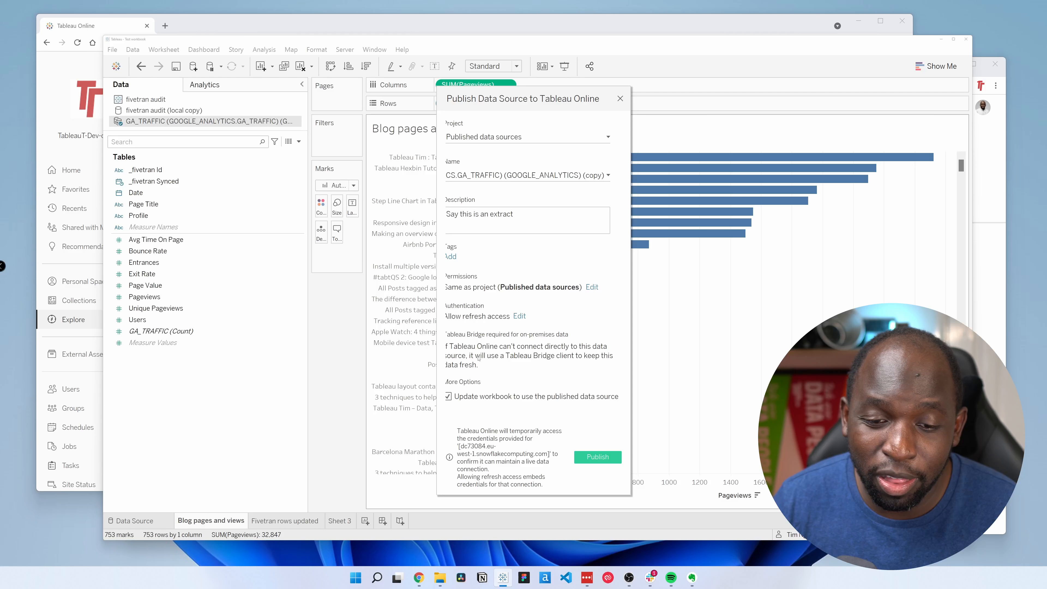
pyautogui.hscroll(-1, 478, 358)
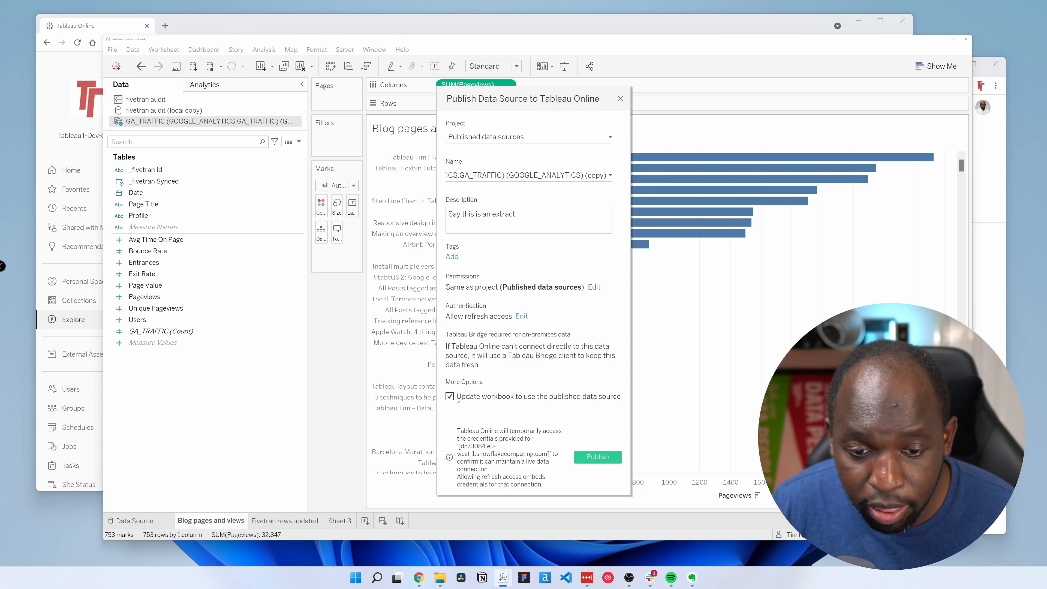
pyautogui.click(597, 456)
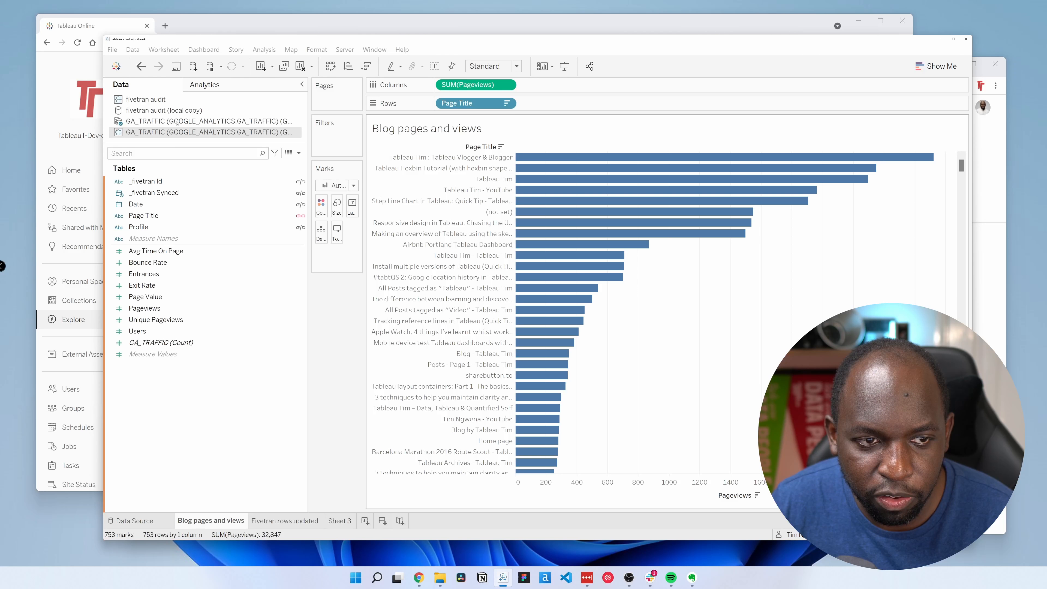
pyautogui.click(151, 132)
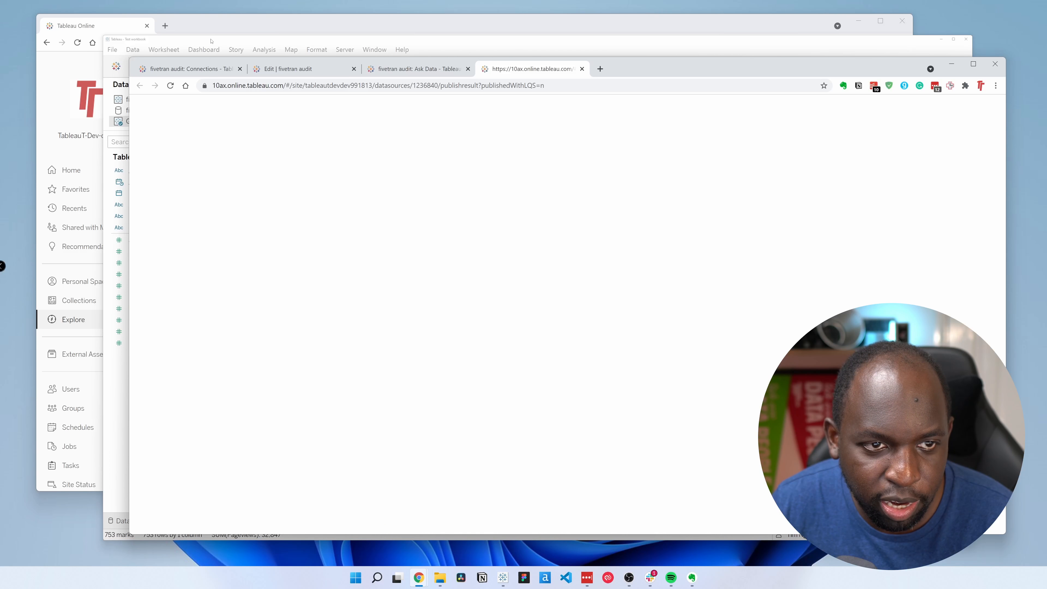
pyautogui.click(153, 43)
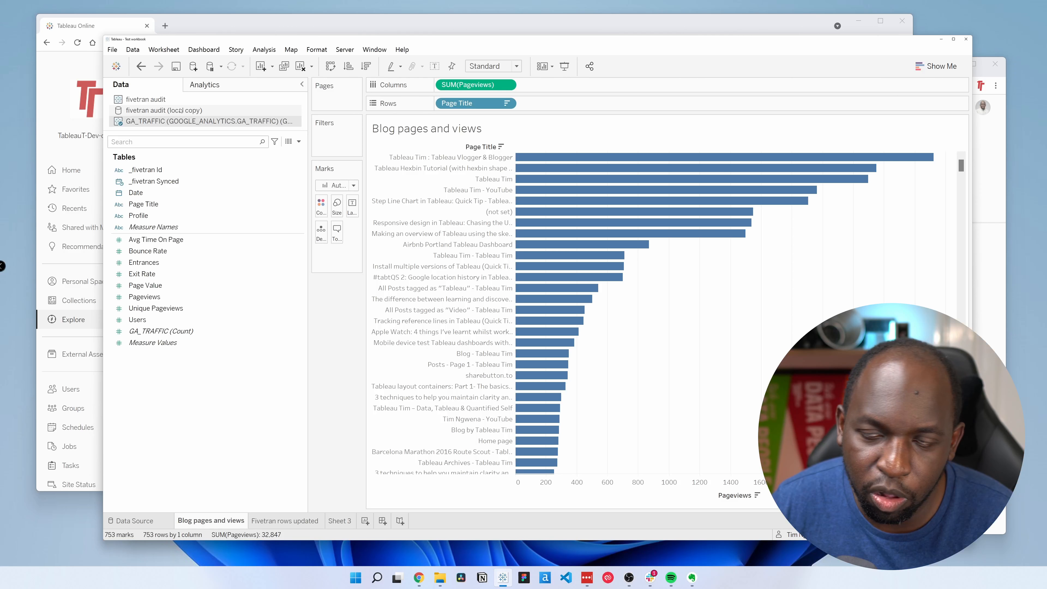
# Switch to the browser and check the published GA_TRAFFIC data source's live or extract options and its connections
pyautogui.click(995, 163)
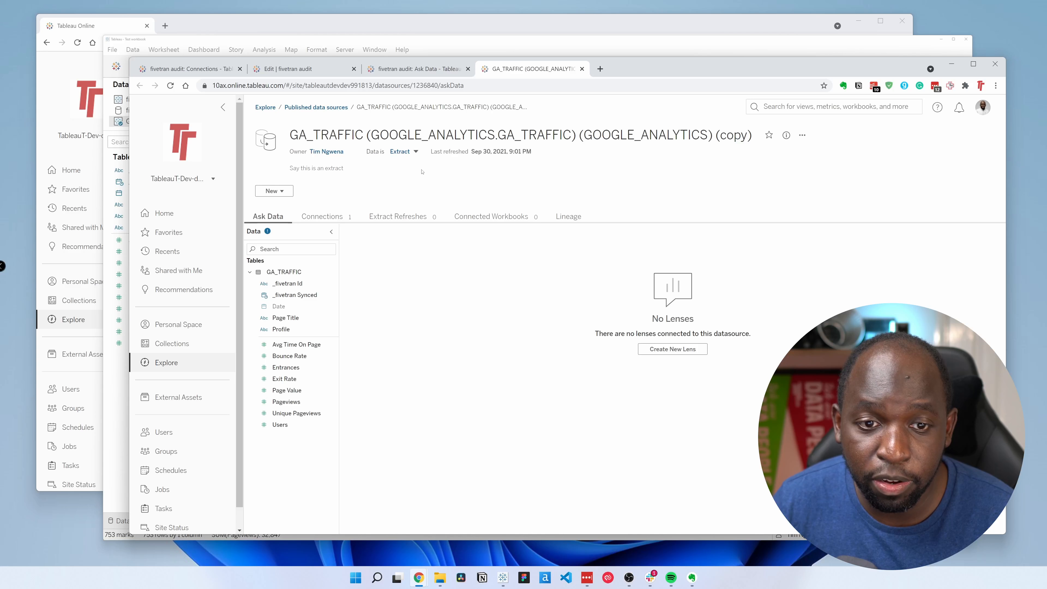
pyautogui.click(414, 152)
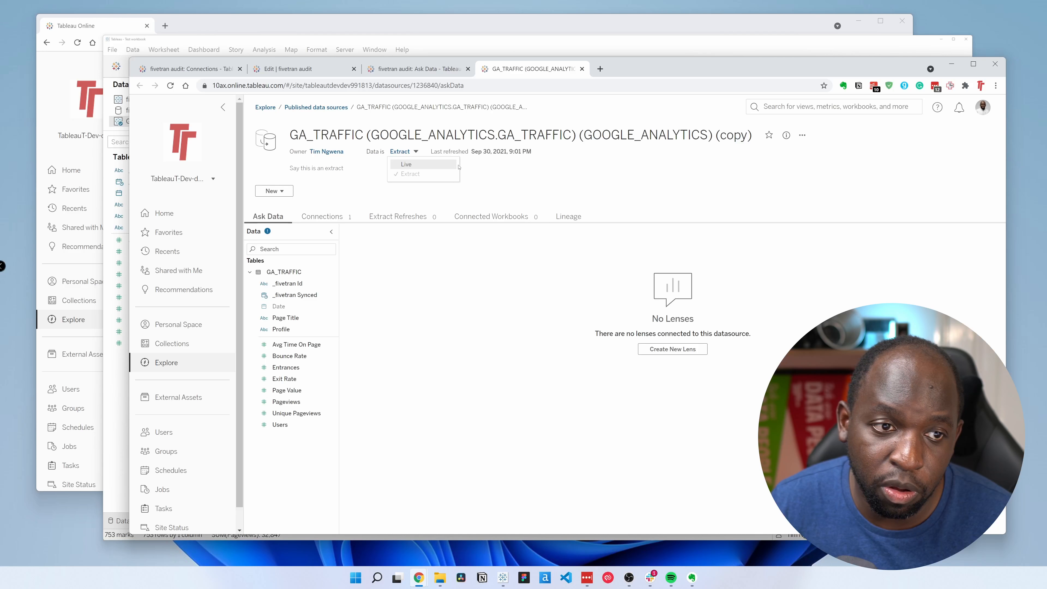
pyautogui.click(545, 196)
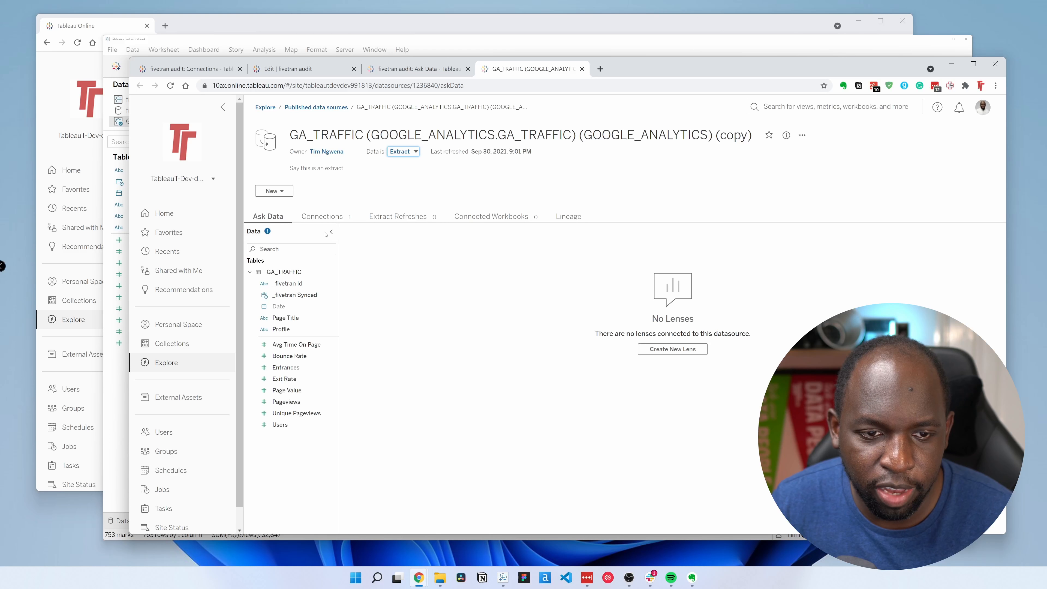
pyautogui.click(324, 217)
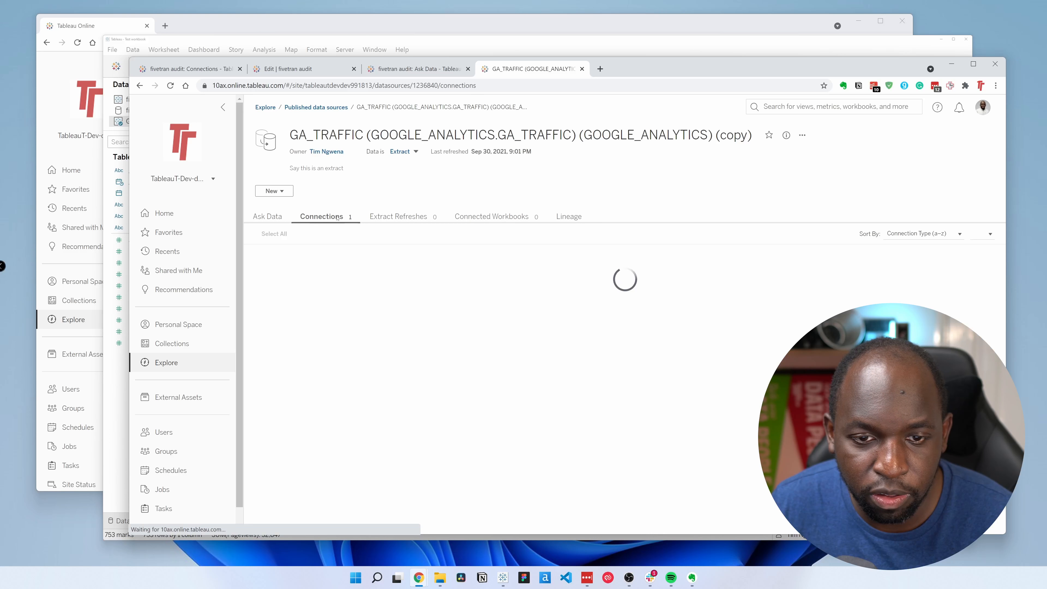
# Create a full extract refresh for GA_TRAFFIC that repeats hourly on Thursdays
pyautogui.click(422, 218)
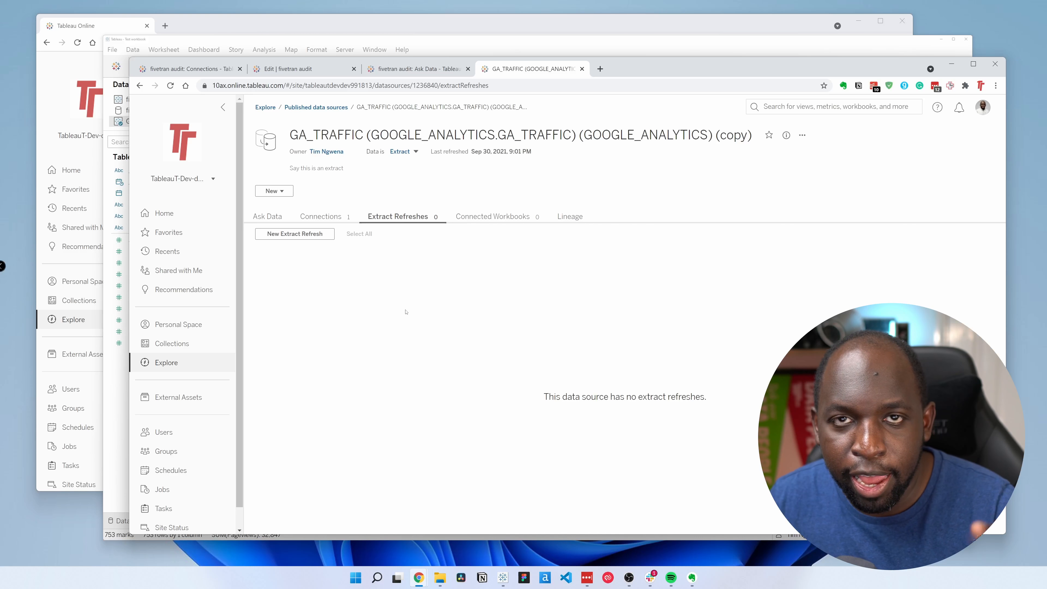
pyautogui.click(294, 233)
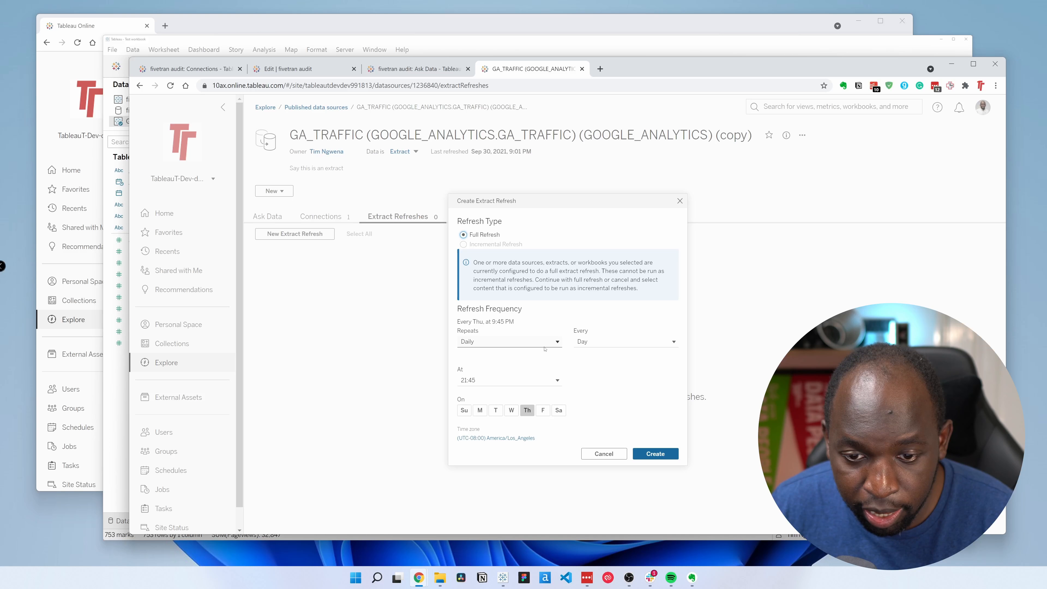
pyautogui.click(556, 341)
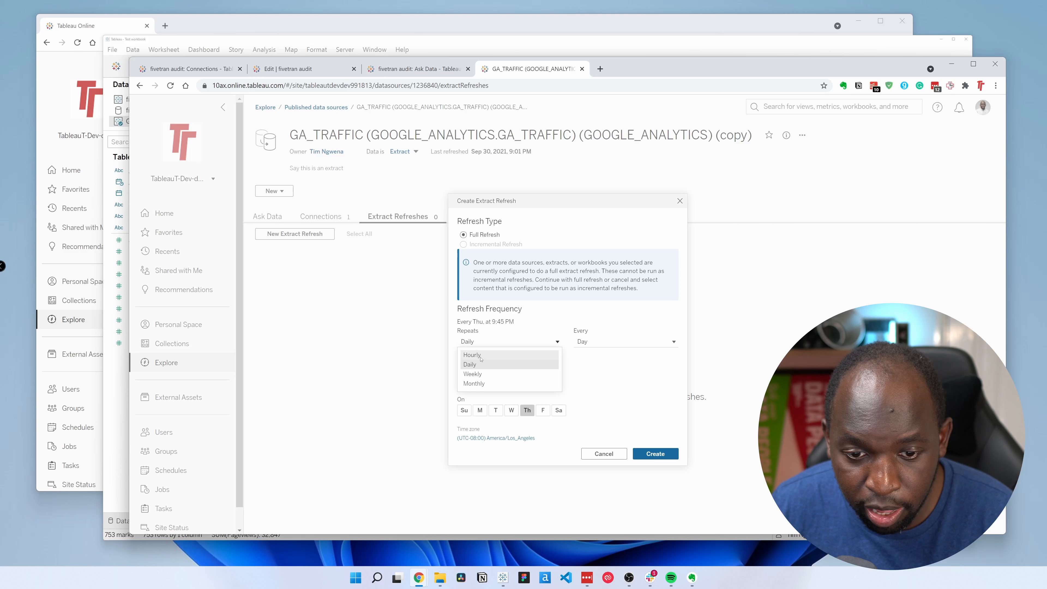
pyautogui.click(472, 356)
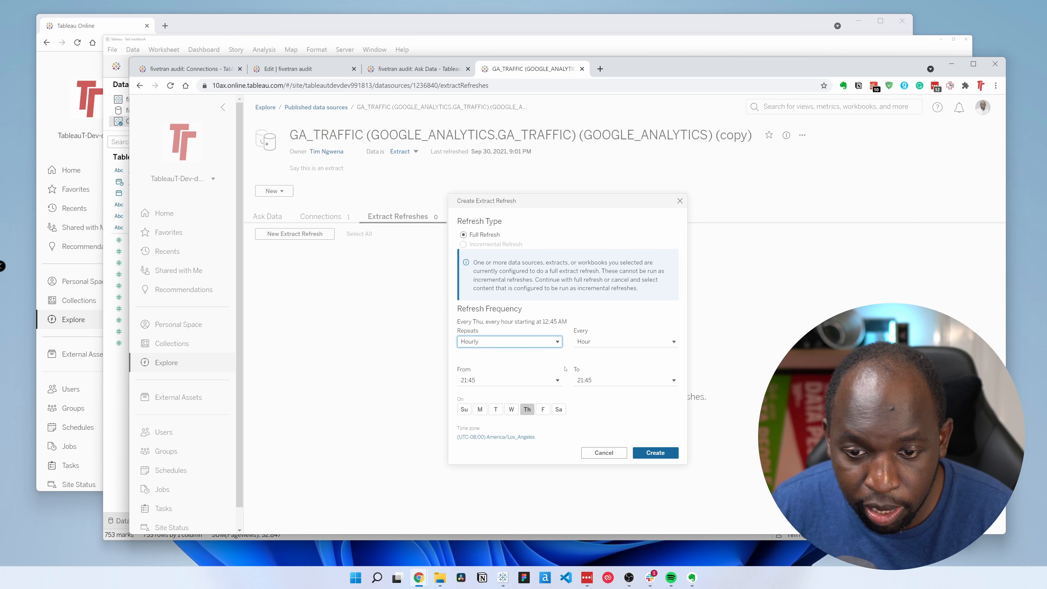
pyautogui.click(655, 453)
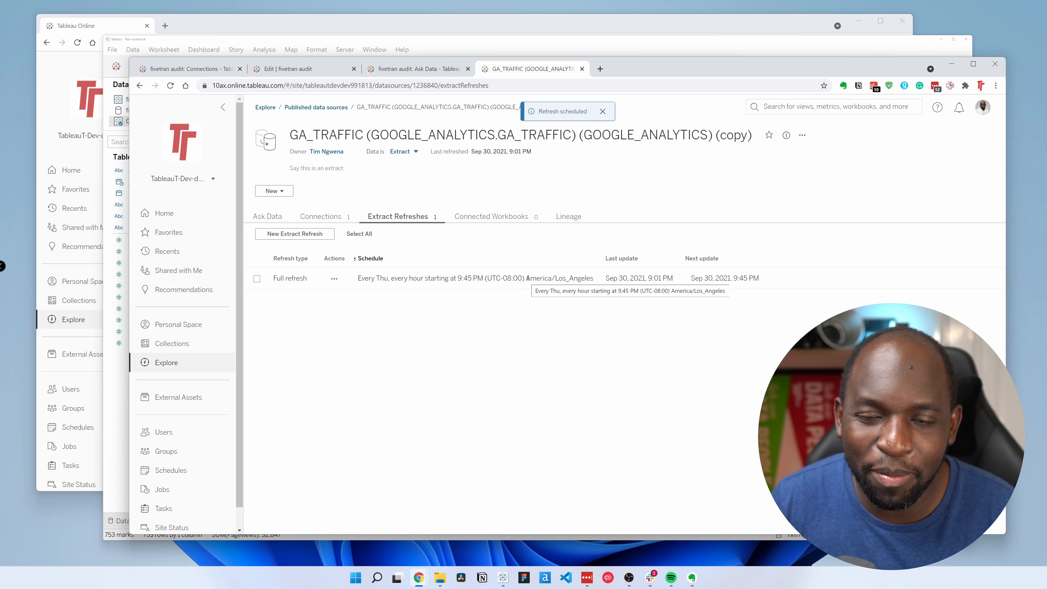
# Examine the upstream databases and tables in the GA_TRAFFIC data source's lineage
pyautogui.click(567, 216)
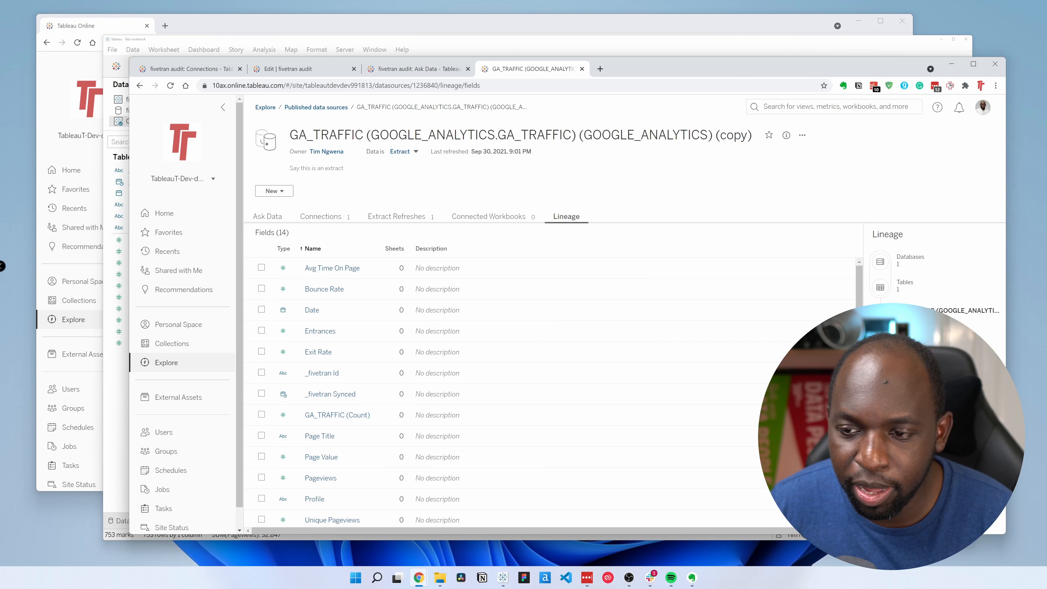
pyautogui.click(910, 256)
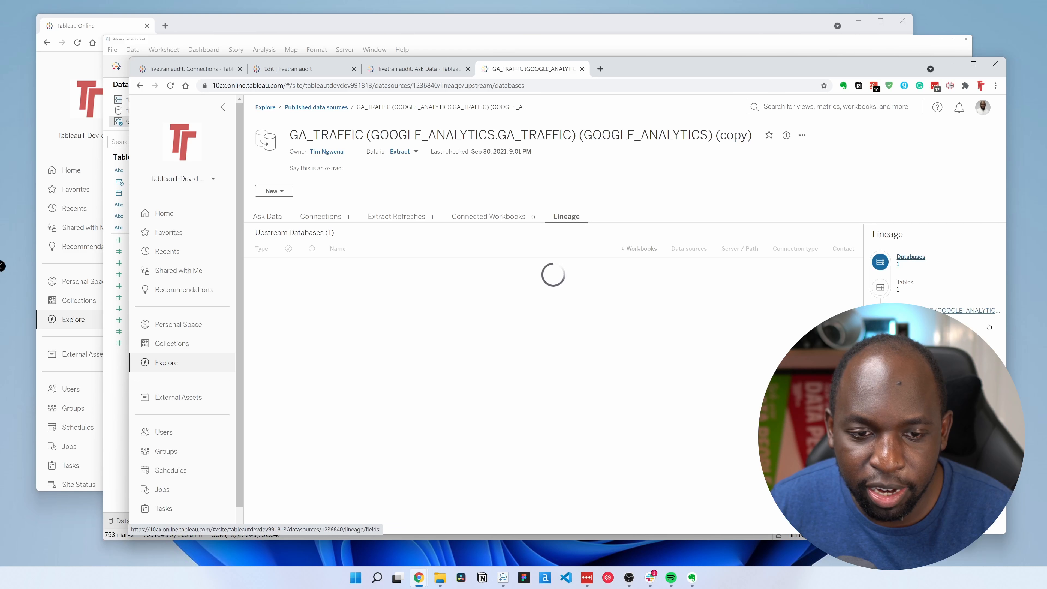
pyautogui.click(905, 283)
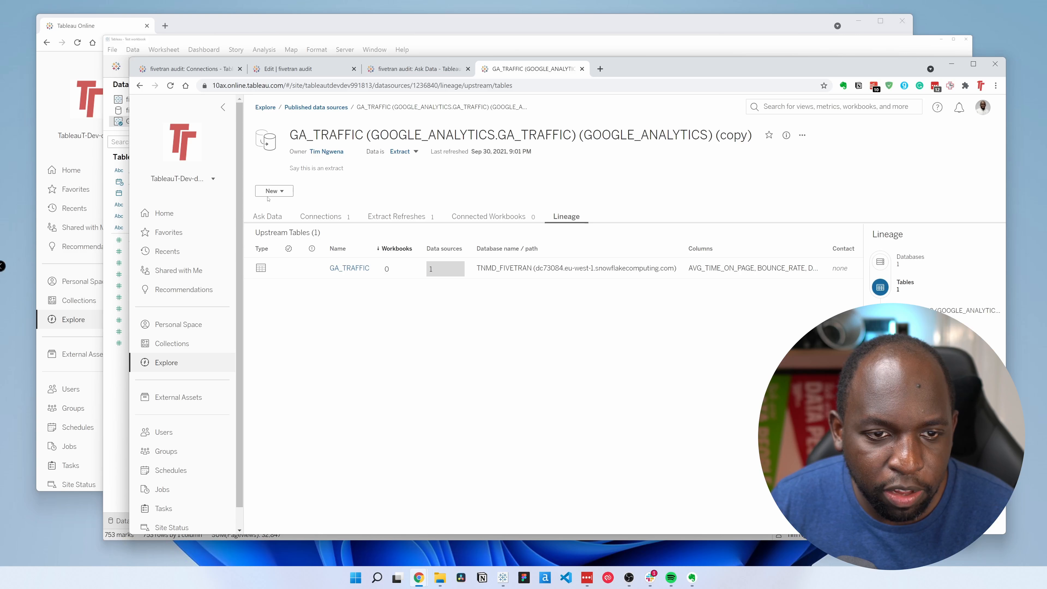
# Open the fivetran audit data source from the Published data sources project and mark its data as certified in the data source details
pyautogui.click(316, 107)
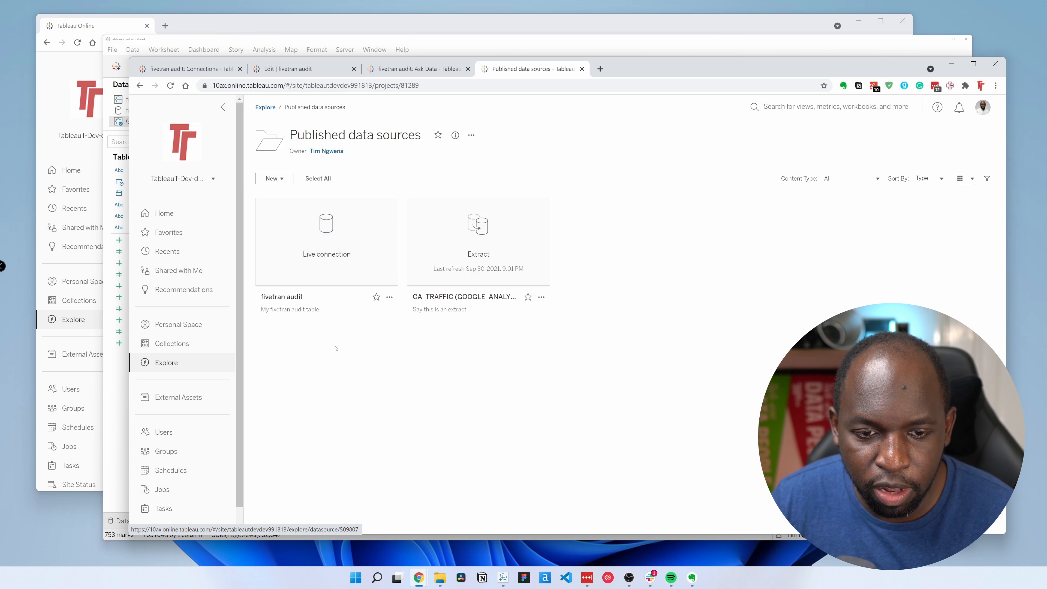
pyautogui.click(324, 246)
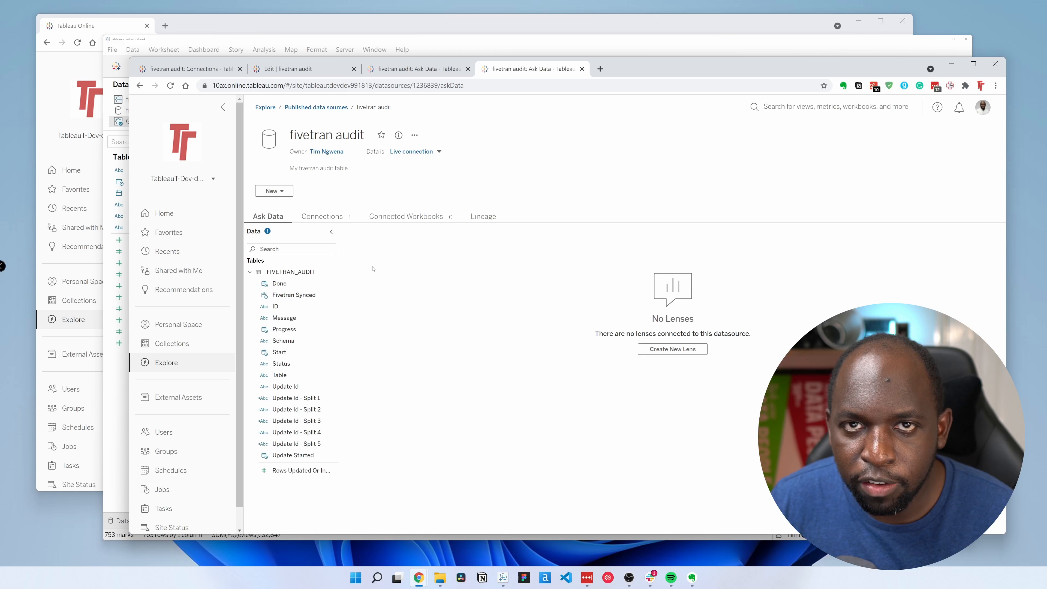
pyautogui.click(398, 135)
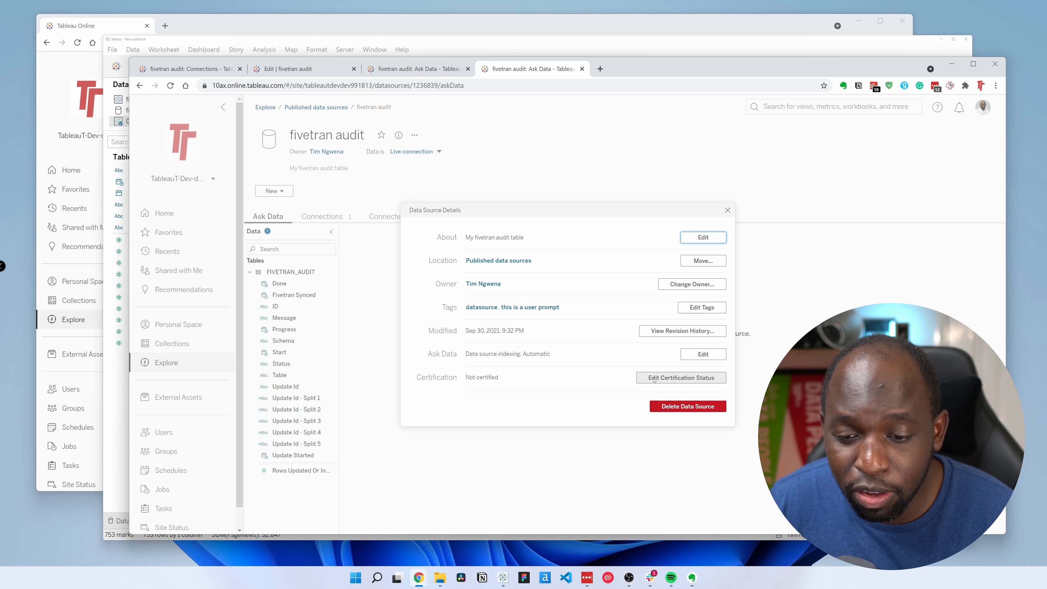
pyautogui.click(662, 379)
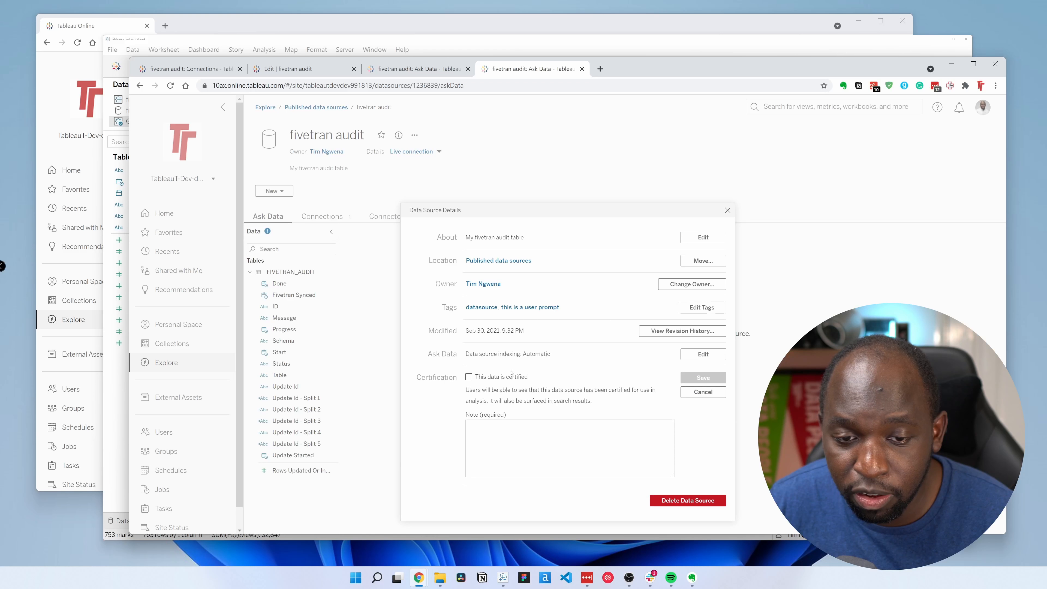
pyautogui.click(469, 377)
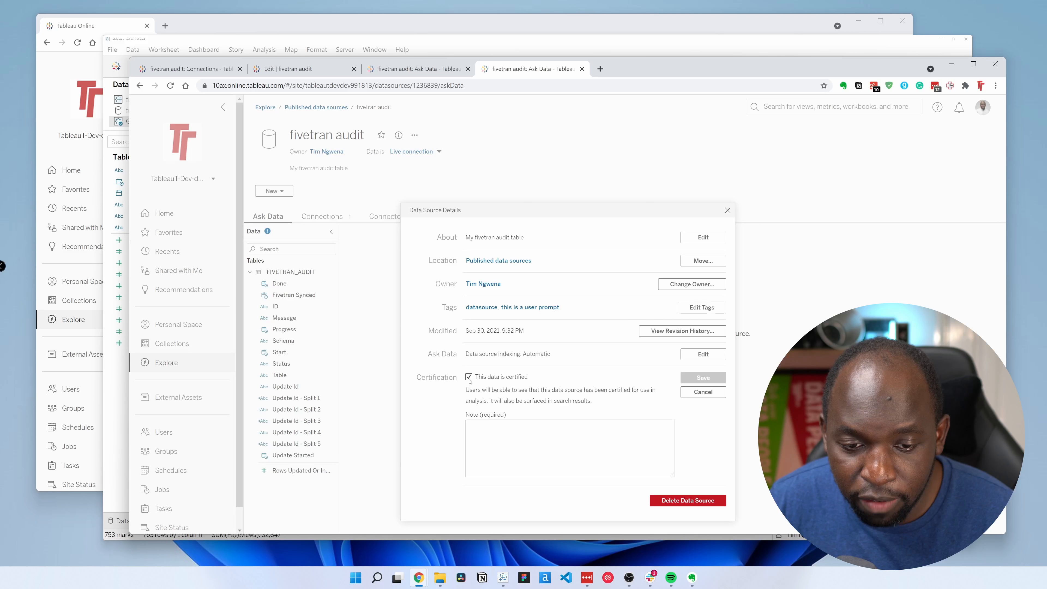
# Enter a certification note saying that the owner has approved this data source, and save the certification
pyautogui.click(517, 460)
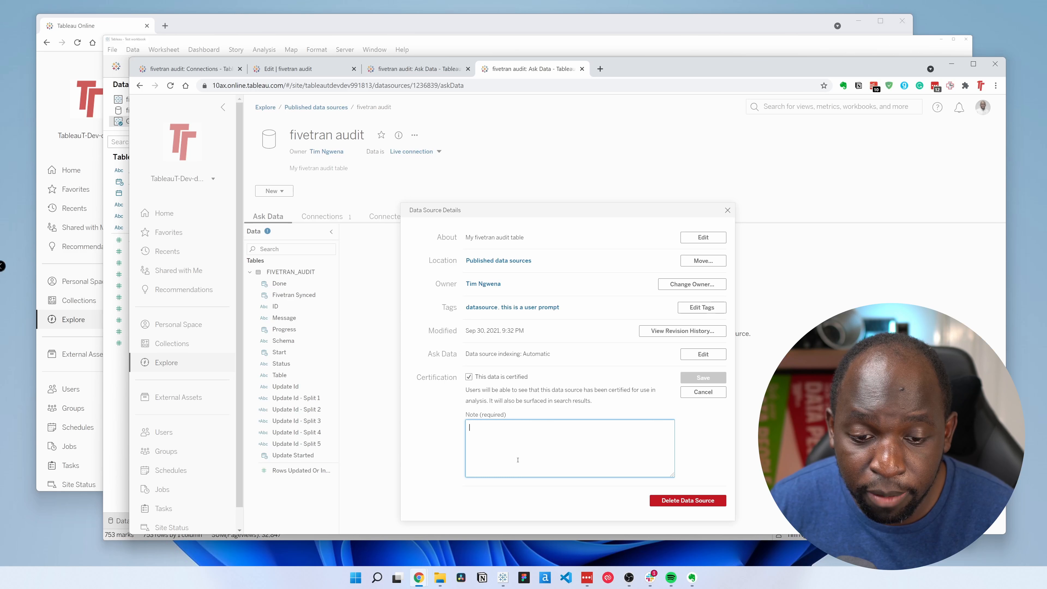
pyautogui.write('Tim ha')
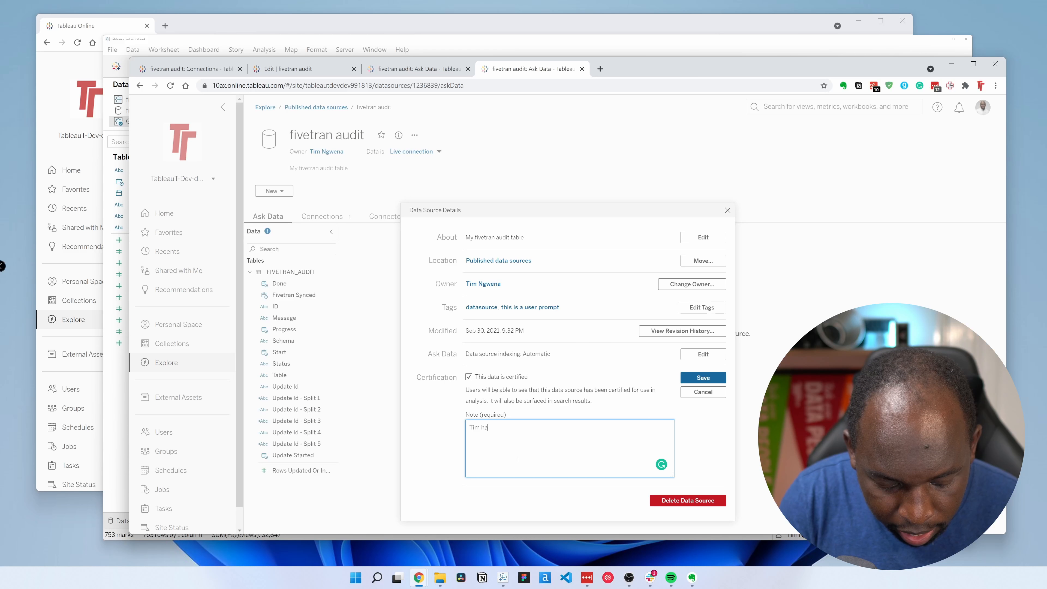
pyautogui.write('s approved thi ')
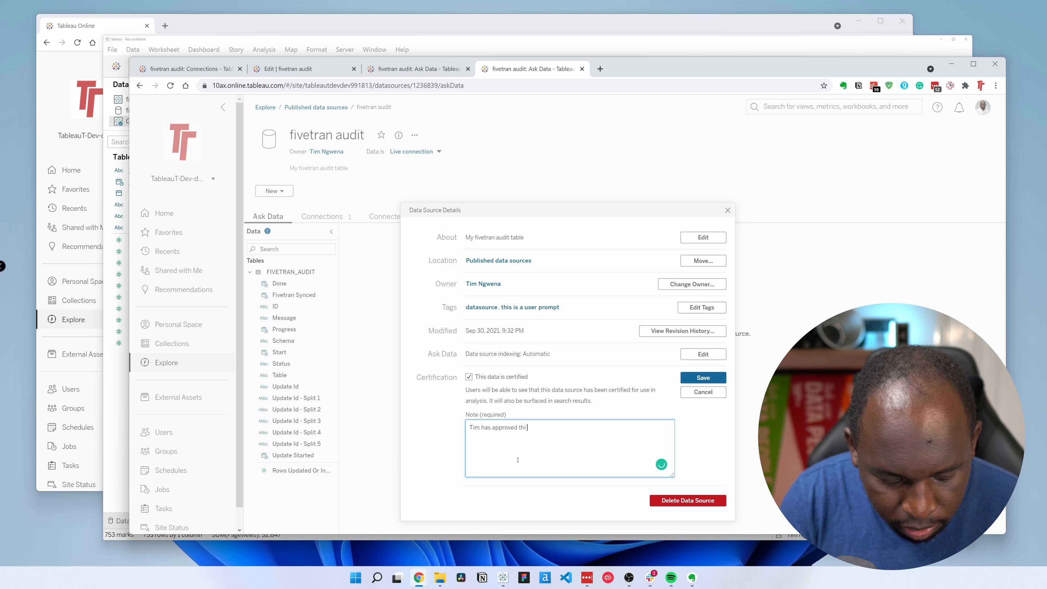
pyautogui.write('data source')
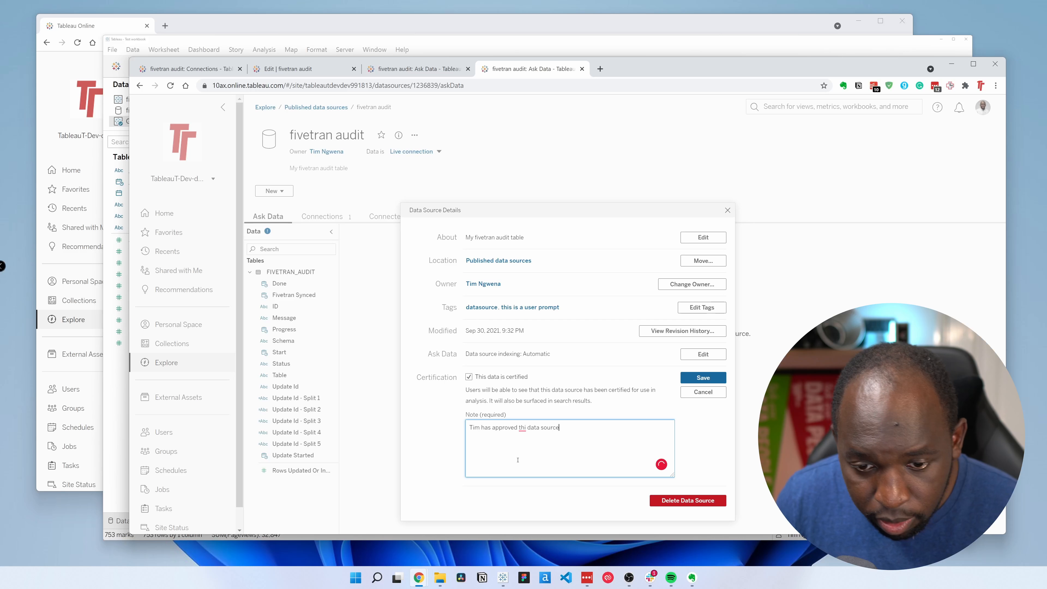
pyautogui.click(527, 427)
pyautogui.write('s')
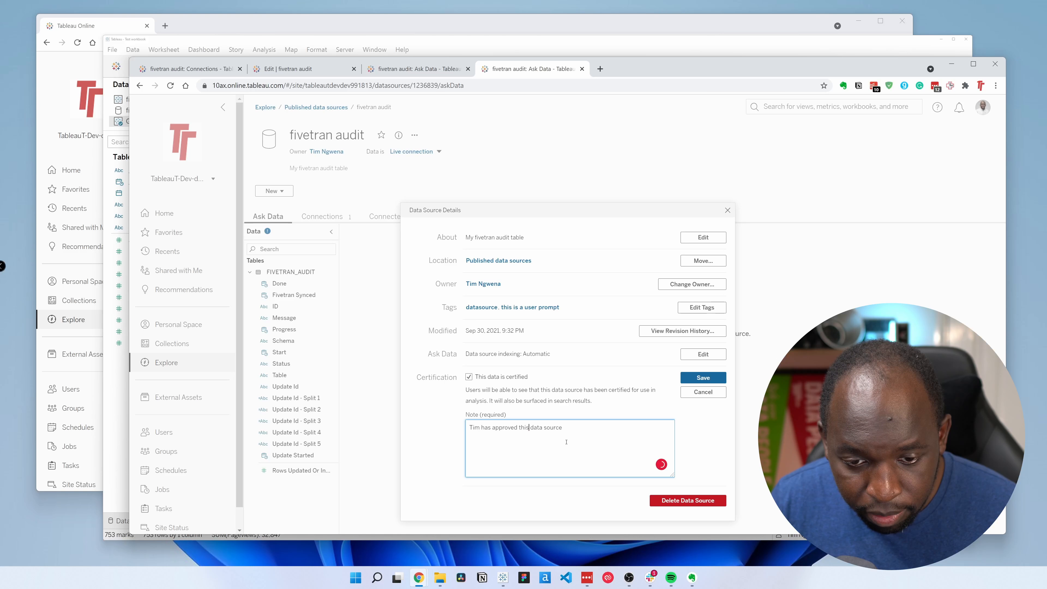
pyautogui.click(711, 378)
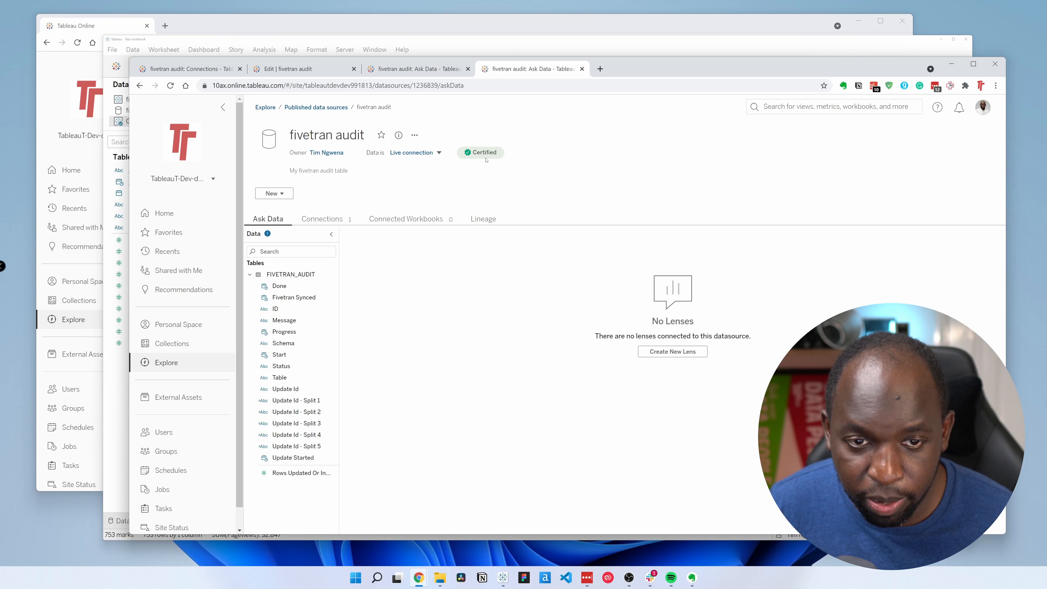
# Review fivetran audit's certification settings, including the note preview and the formatting guide, and leave without saving
pyautogui.click(414, 135)
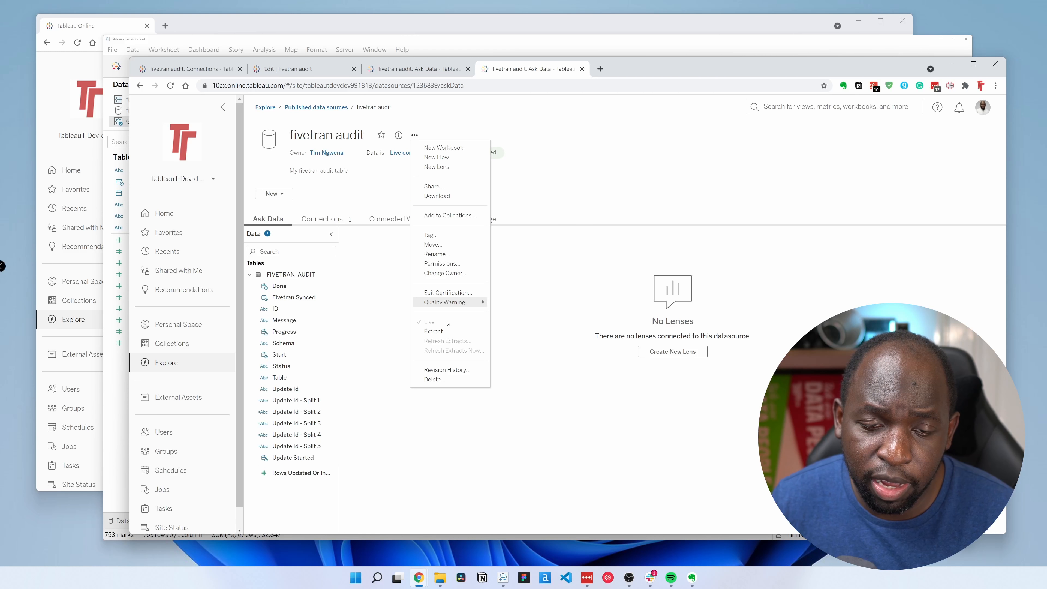
pyautogui.click(463, 292)
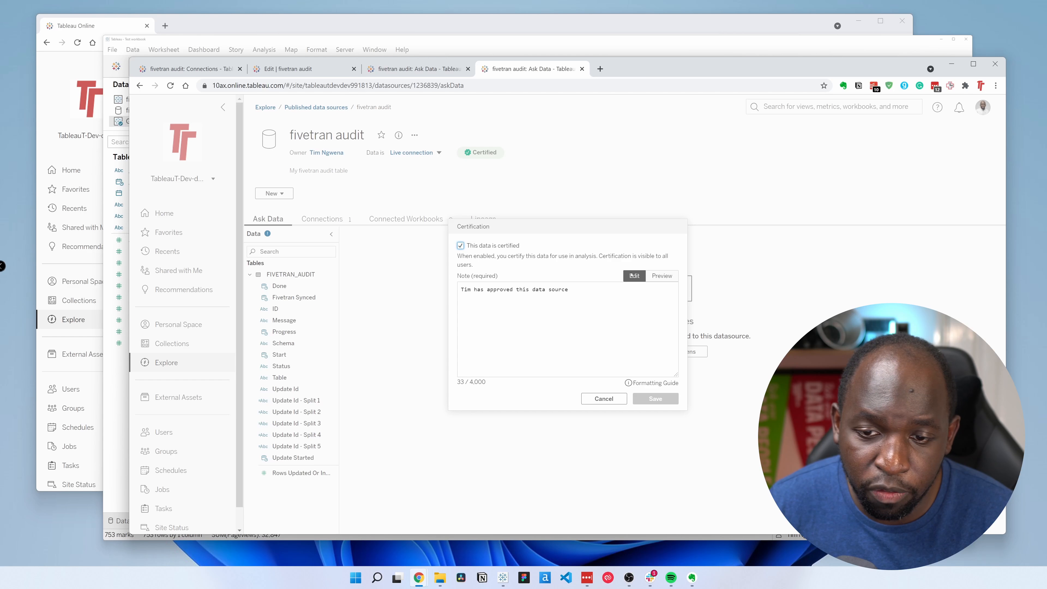
pyautogui.click(661, 275)
pyautogui.click(634, 276)
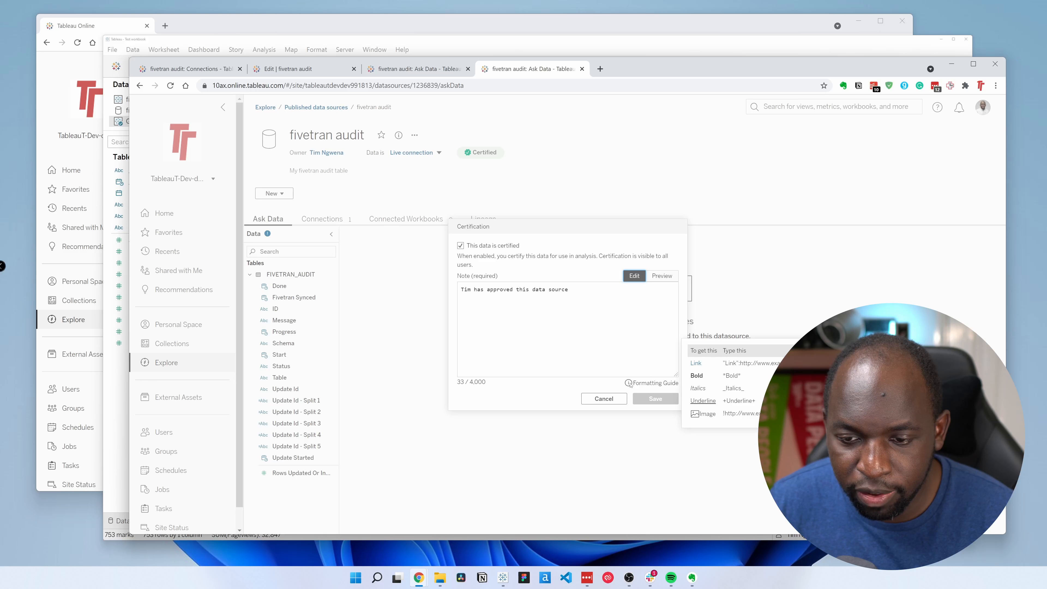
pyautogui.moveTo(657, 383)
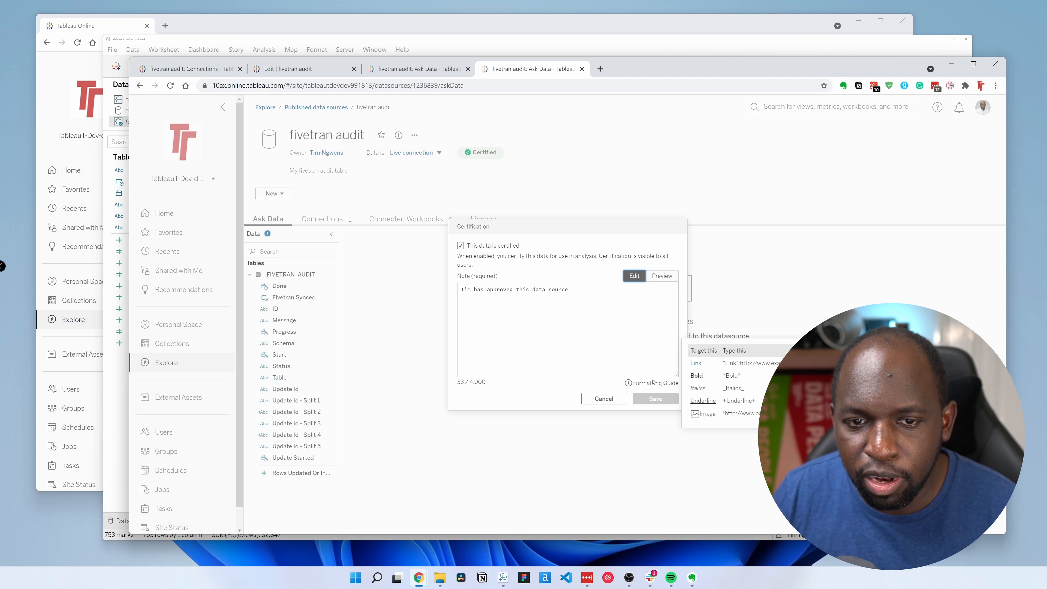
pyautogui.click(604, 398)
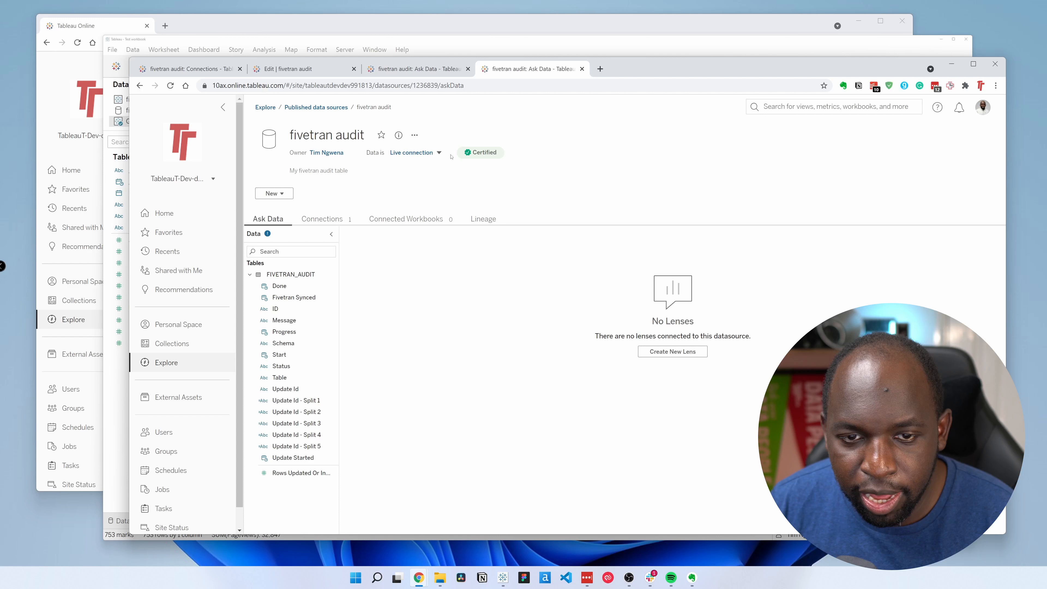
# Check the details behind fivetran audit's Certified badge and return to the Published data sources project
pyautogui.moveTo(490, 156)
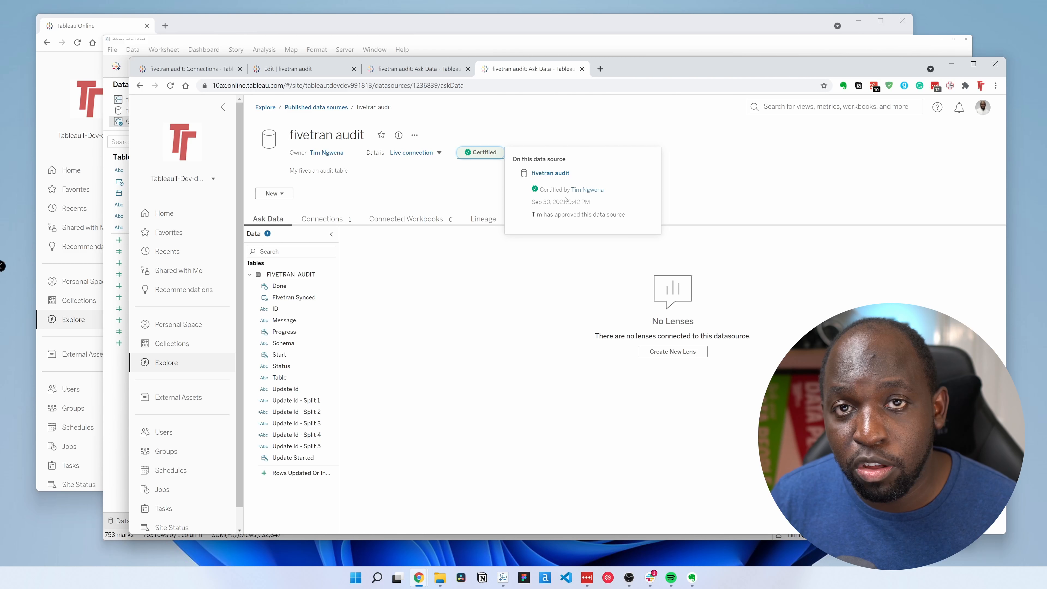
pyautogui.click(743, 184)
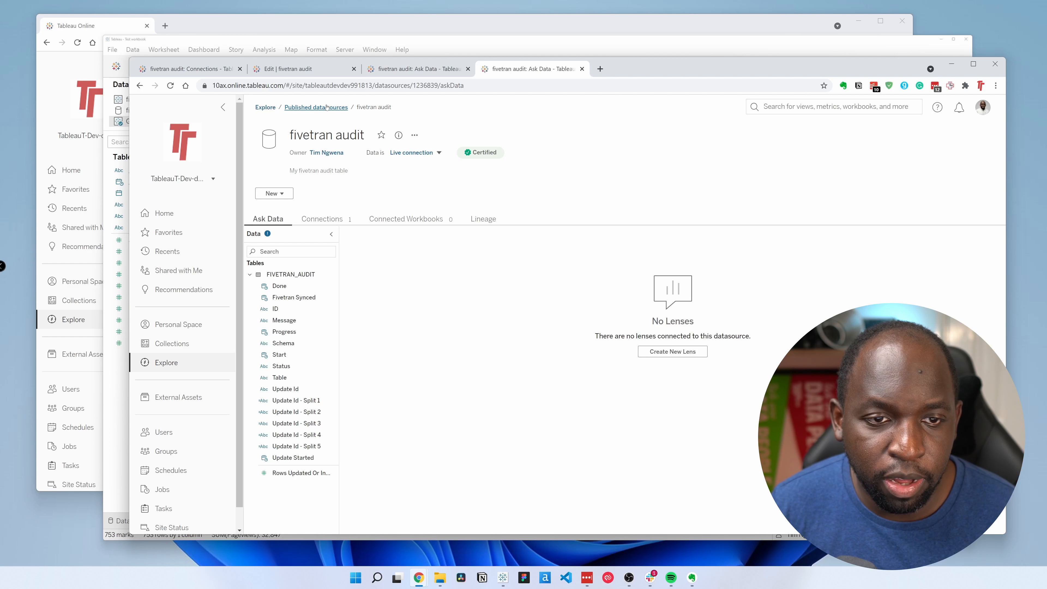
pyautogui.click(316, 107)
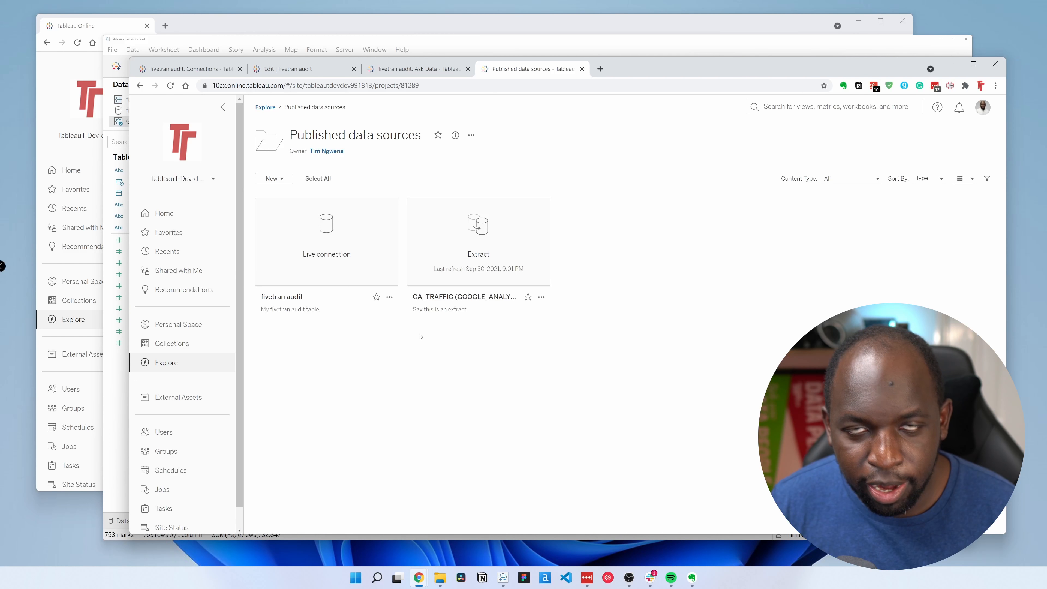
# Switch to Tableau Desktop and extract all rows of the GA_TRAFFIC data source, replacing the existing .hyper file on the Desktop
pyautogui.click(436, 56)
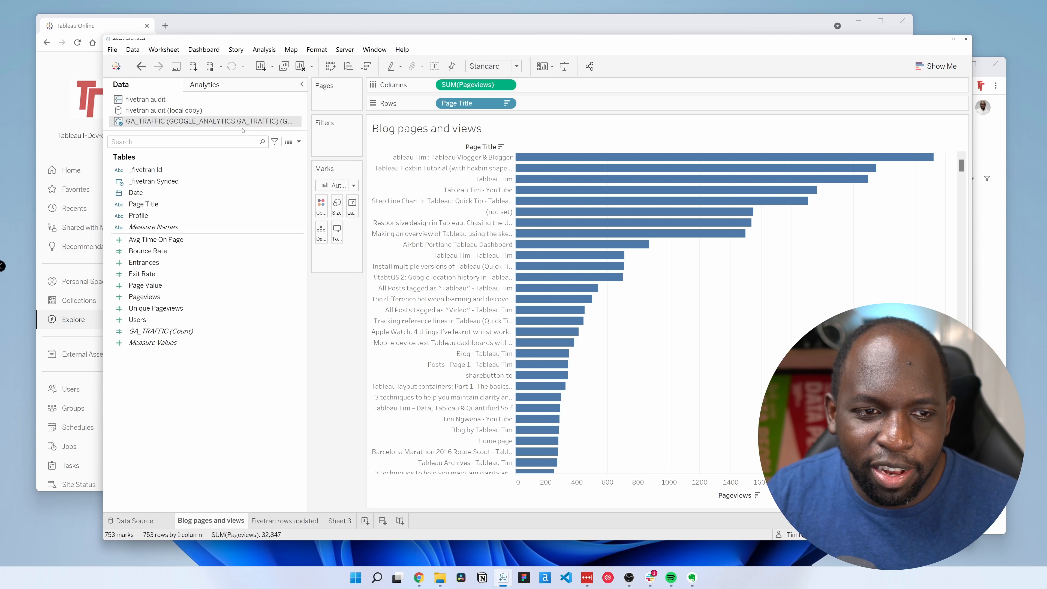
pyautogui.rightClick(238, 121)
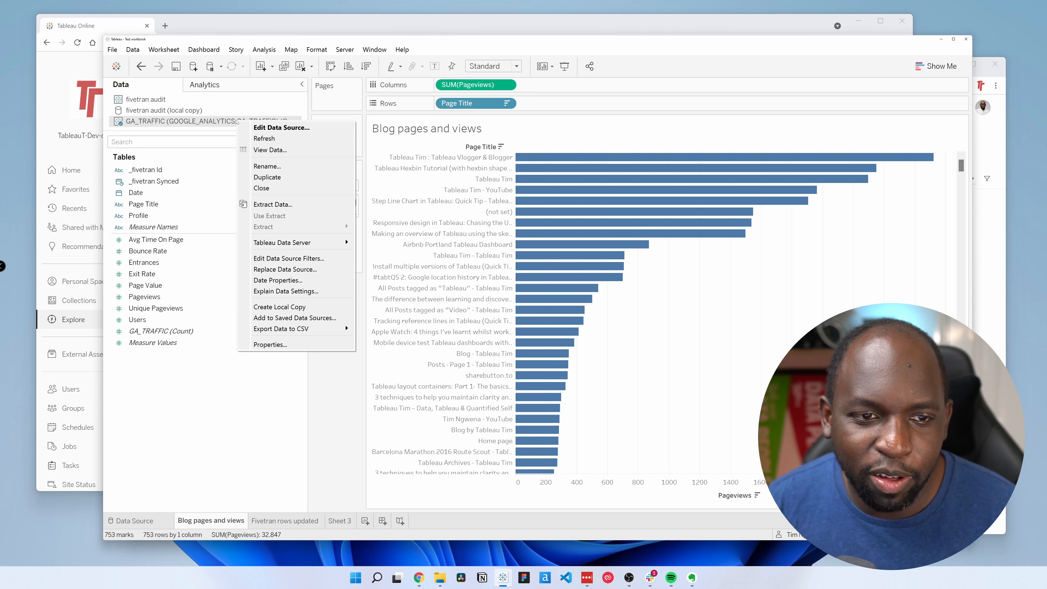
pyautogui.click(275, 204)
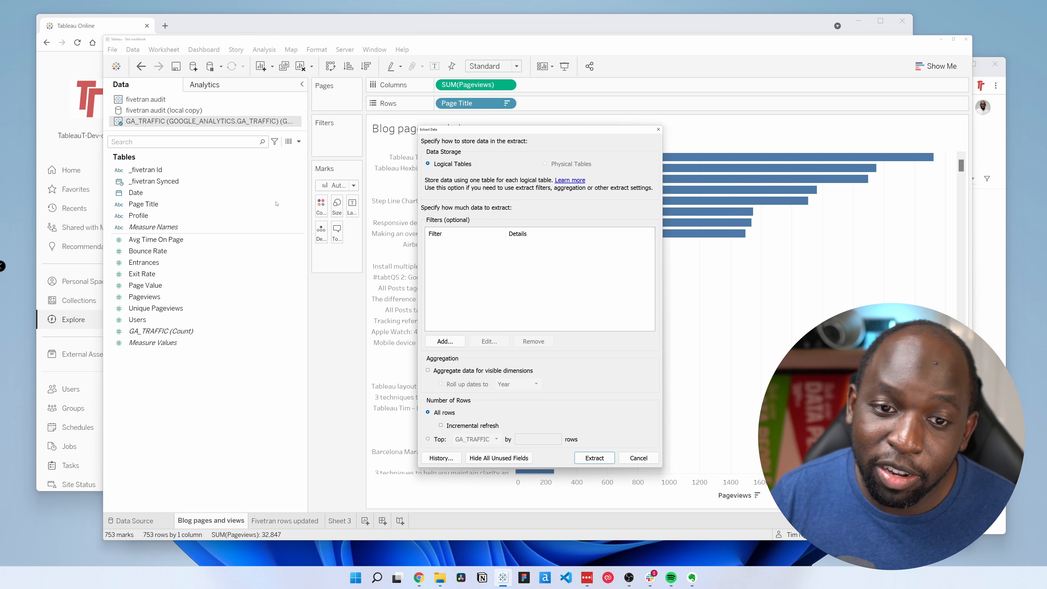
pyautogui.click(594, 457)
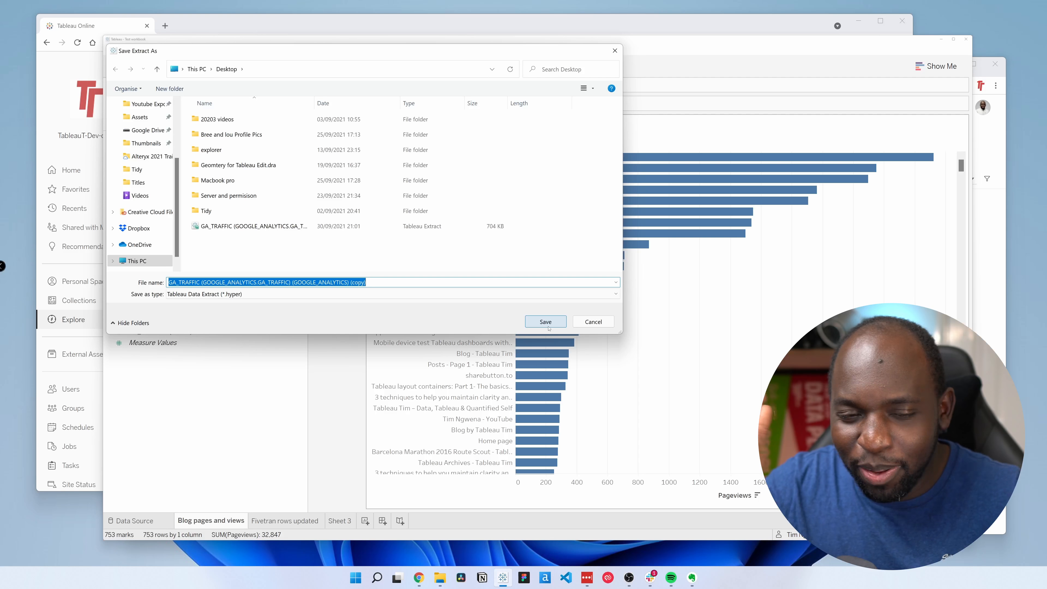
pyautogui.click(554, 321)
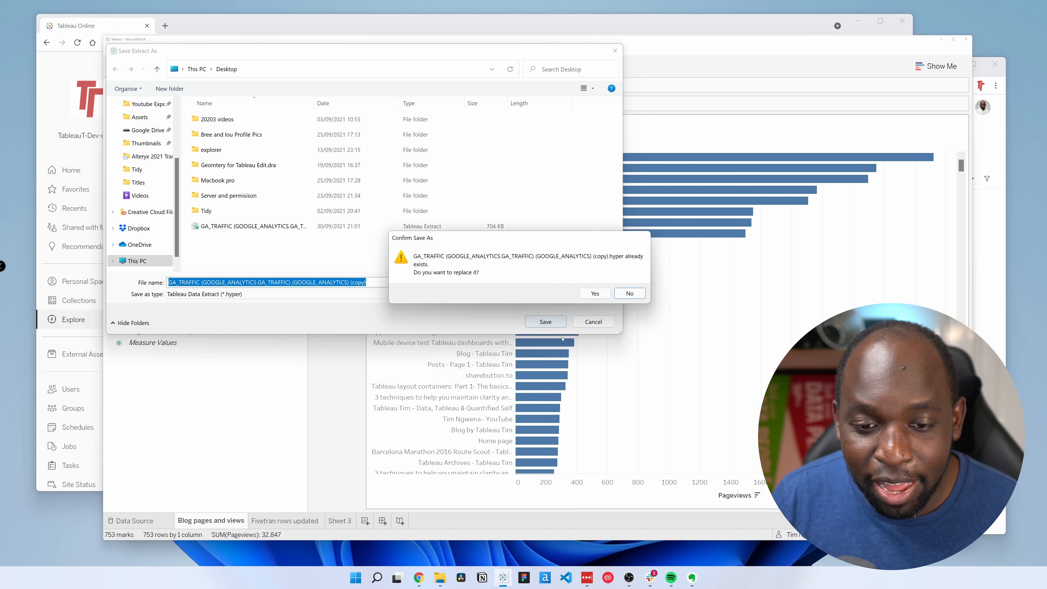
pyautogui.click(602, 297)
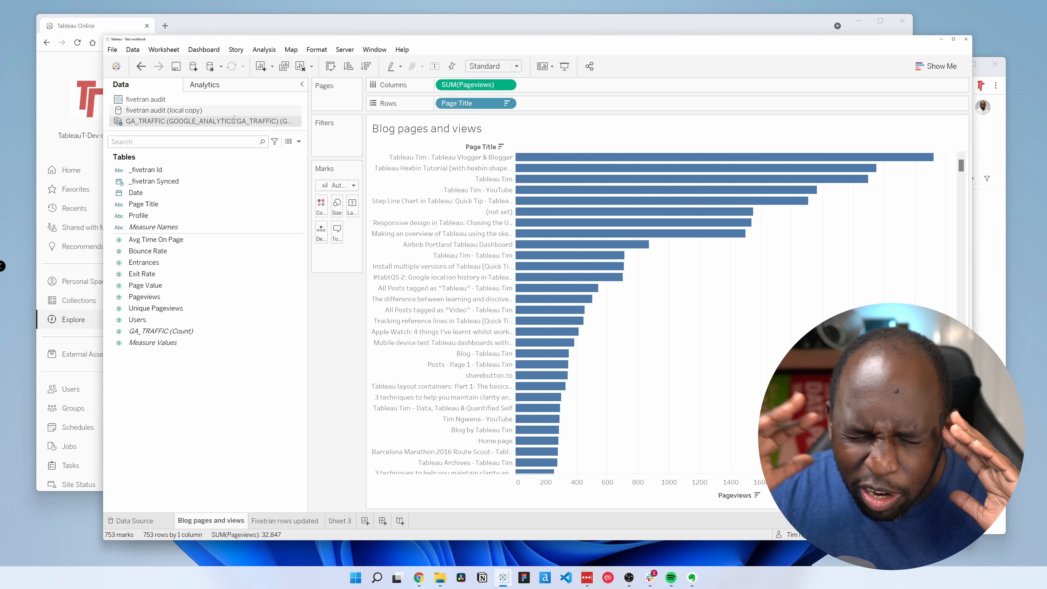
# Create a local copy of the GA_TRAFFIC data source in the Desktop folder under the suggested file name
pyautogui.rightClick(186, 120)
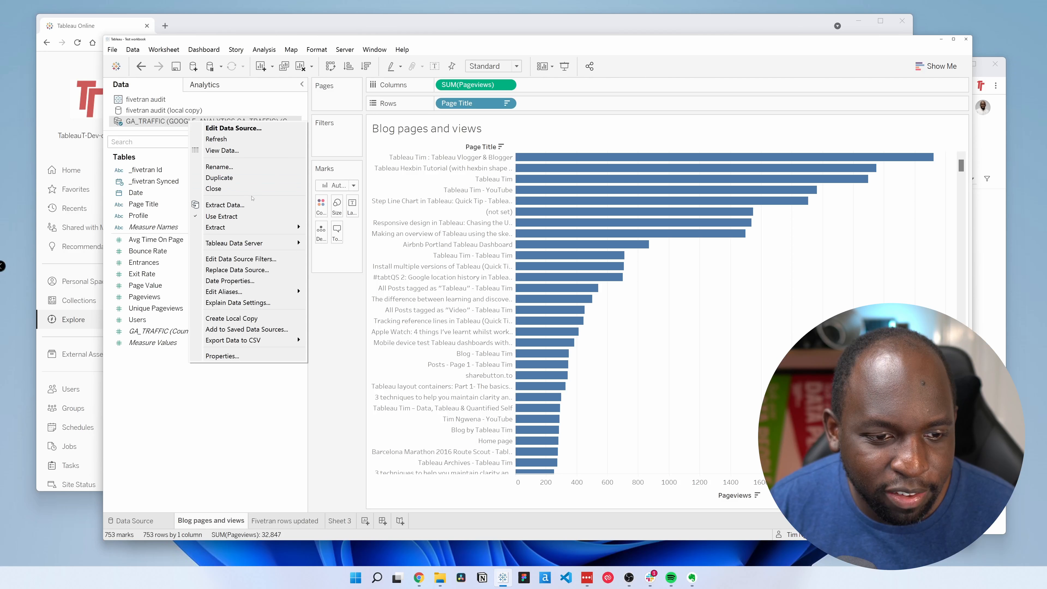
pyautogui.click(265, 319)
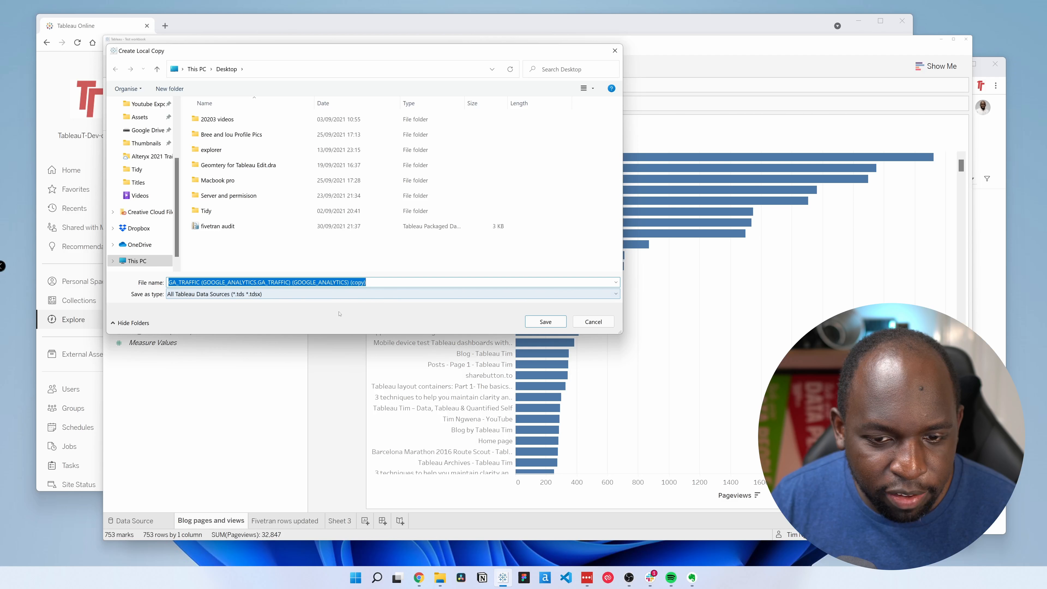
pyautogui.click(533, 323)
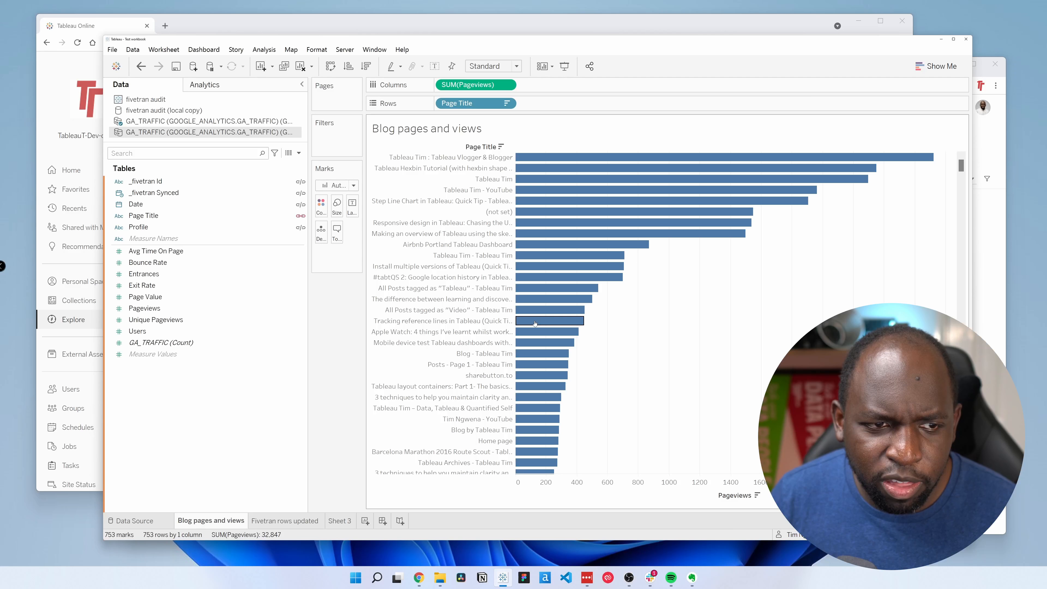
# Turn off Use Extract for the local copy of GA_TRAFFIC so that it connects live
pyautogui.rightClick(265, 132)
pyautogui.click(302, 230)
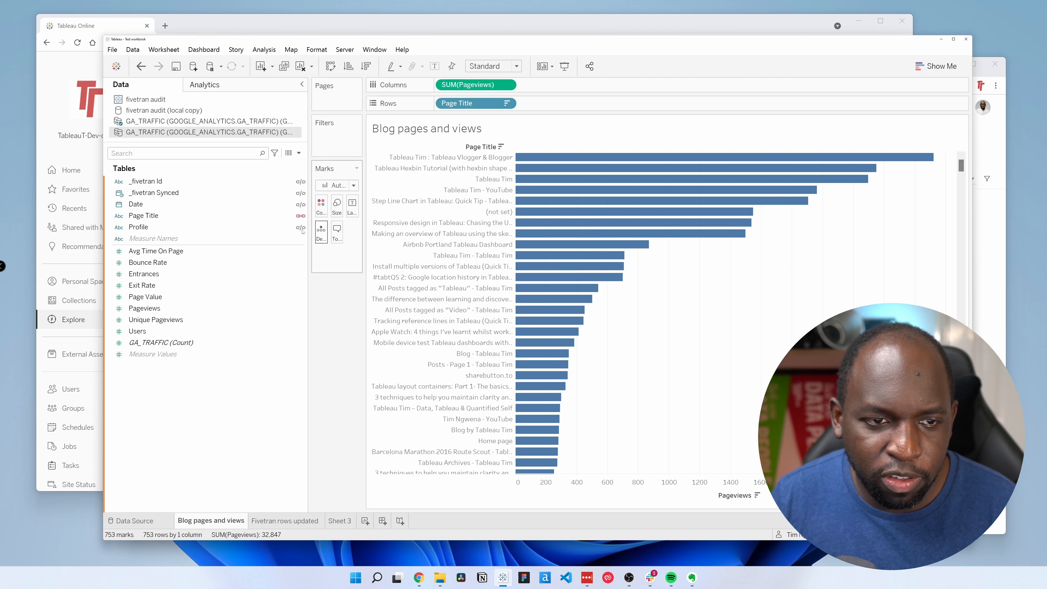
pyautogui.click(201, 262)
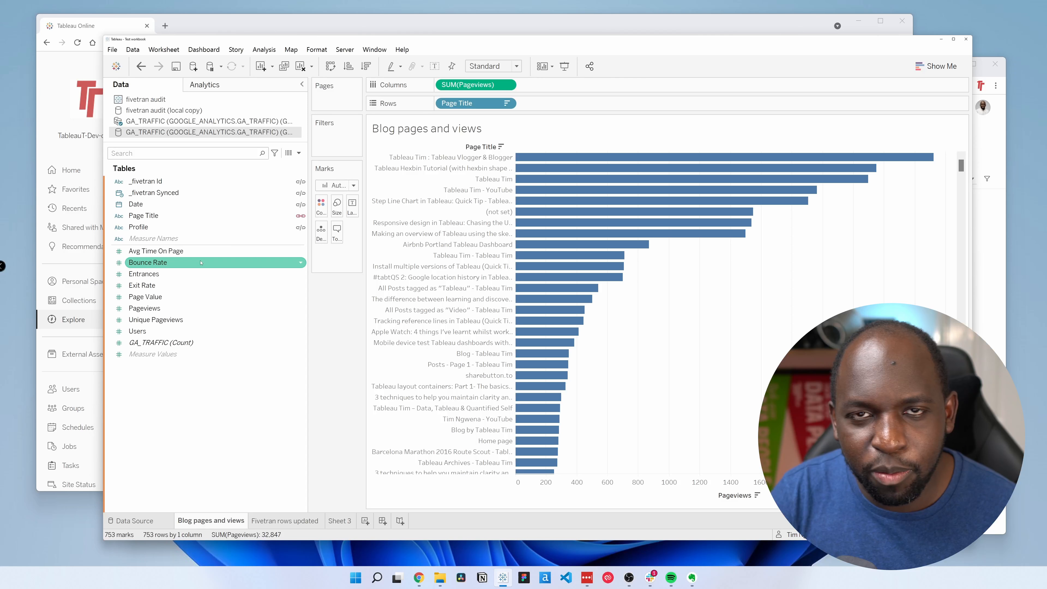
# Check the connection properties of the local GA_TRAFFIC copy, including its database, server and table
pyautogui.rightClick(188, 134)
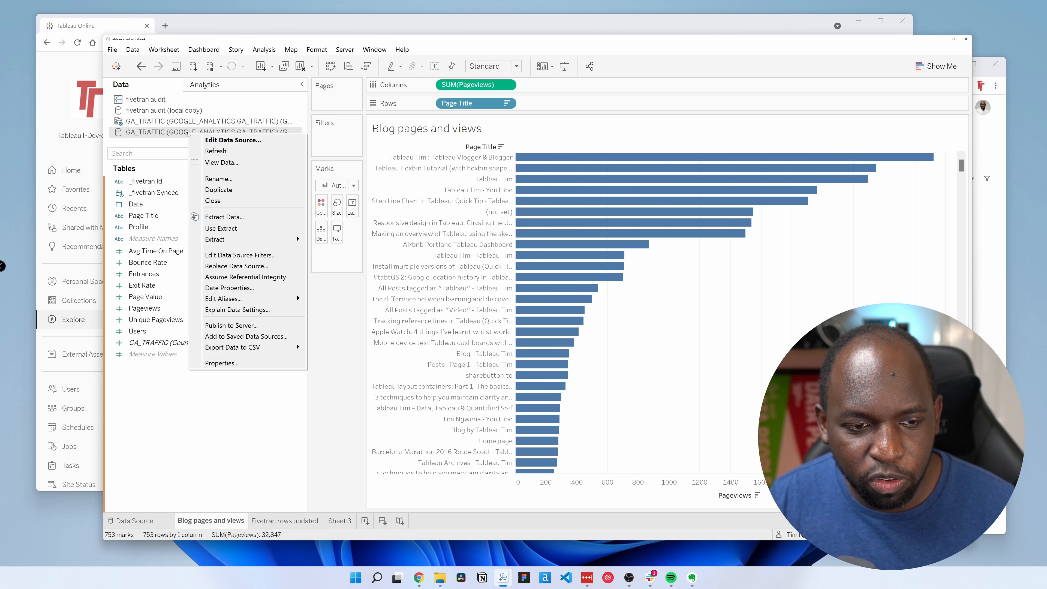
pyautogui.click(222, 363)
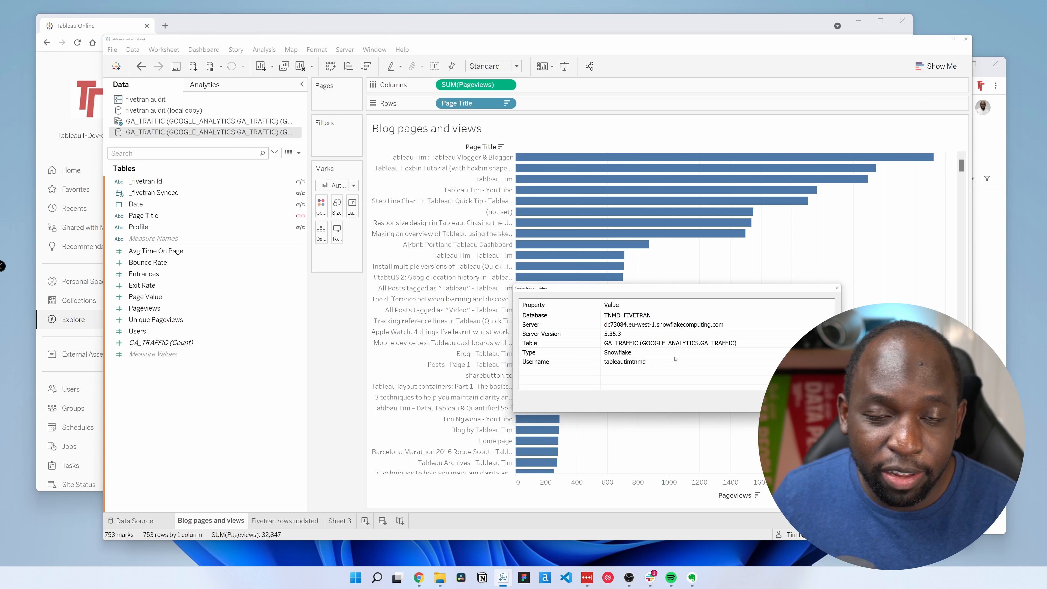
pyautogui.click(837, 288)
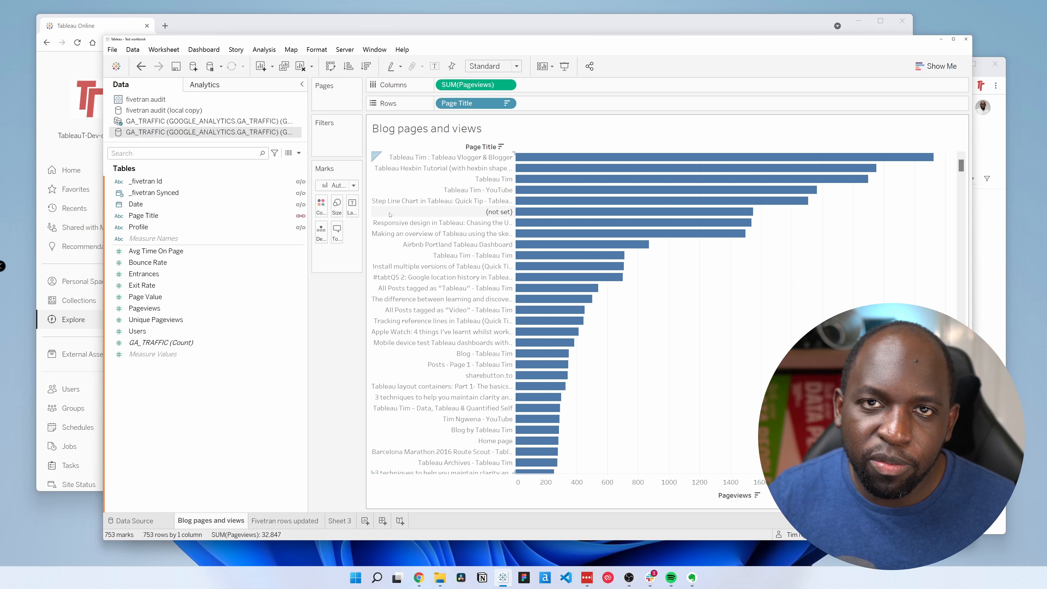